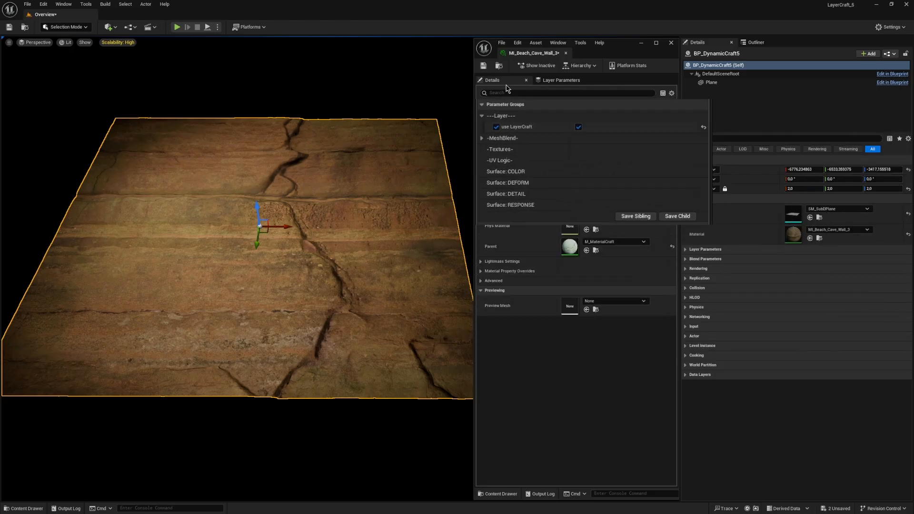
Step: Show the layer parameters of MI_Beach_Cave_Wall_3 and select the cave wall plane in the viewport
{"action": "left_click", "coordinate": [558, 81]}
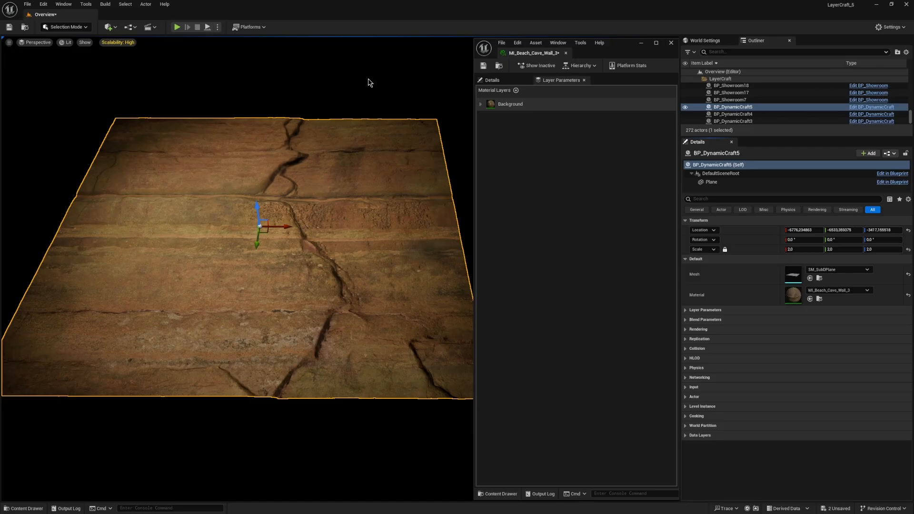
{"action": "left_click", "coordinate": [369, 80]}
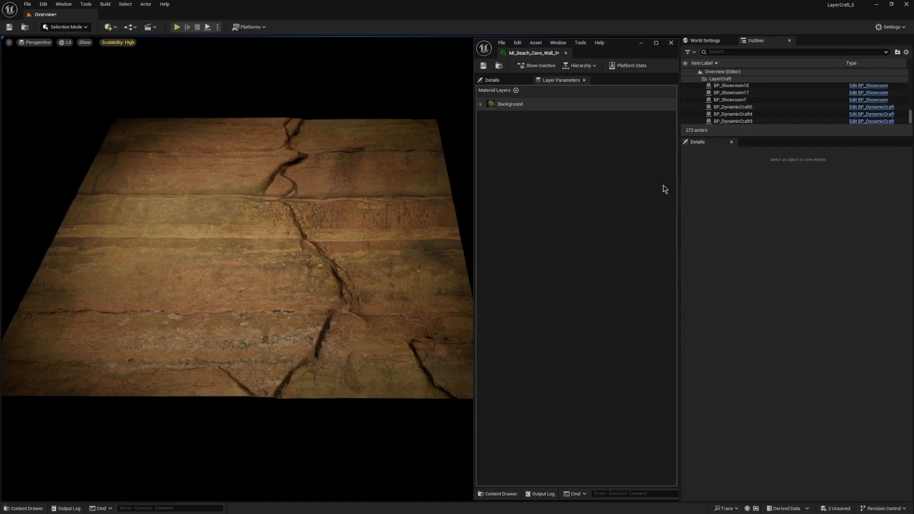
{"action": "left_click", "coordinate": [301, 208]}
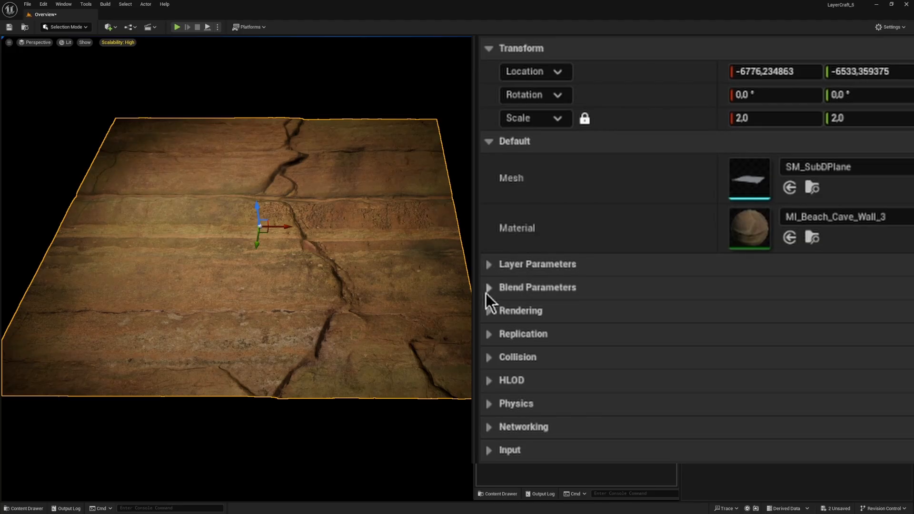
Step: Expand the plane's Layer Parameters and Blend Parameters with Transform collapsed, and unfold the material's Background layer down to its parameter groups
{"action": "left_click", "coordinate": [491, 267]}
{"action": "left_click", "coordinate": [490, 415]}
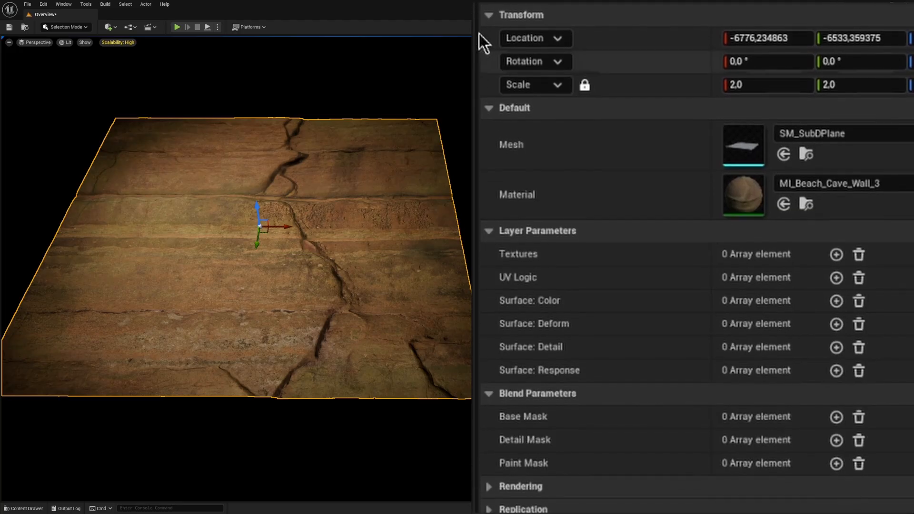
{"action": "left_click", "coordinate": [486, 23]}
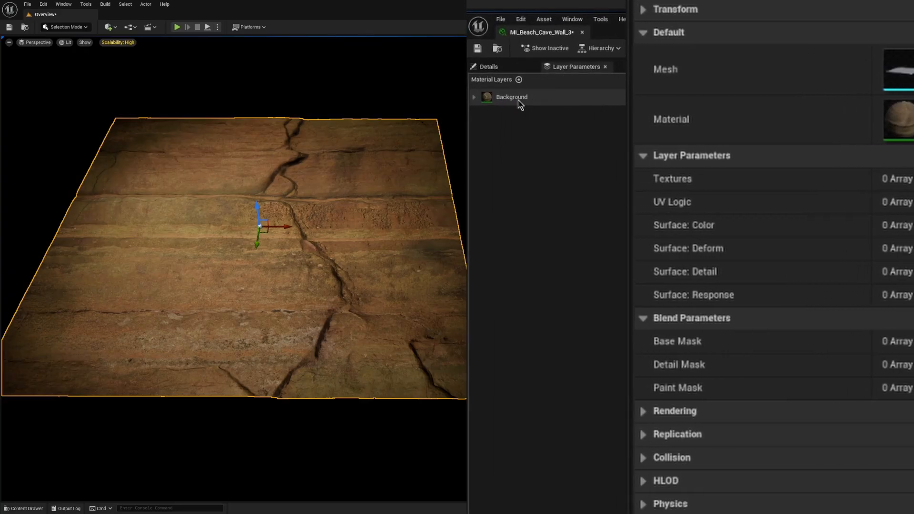
{"action": "left_click", "coordinate": [467, 90]}
{"action": "left_click", "coordinate": [479, 190]}
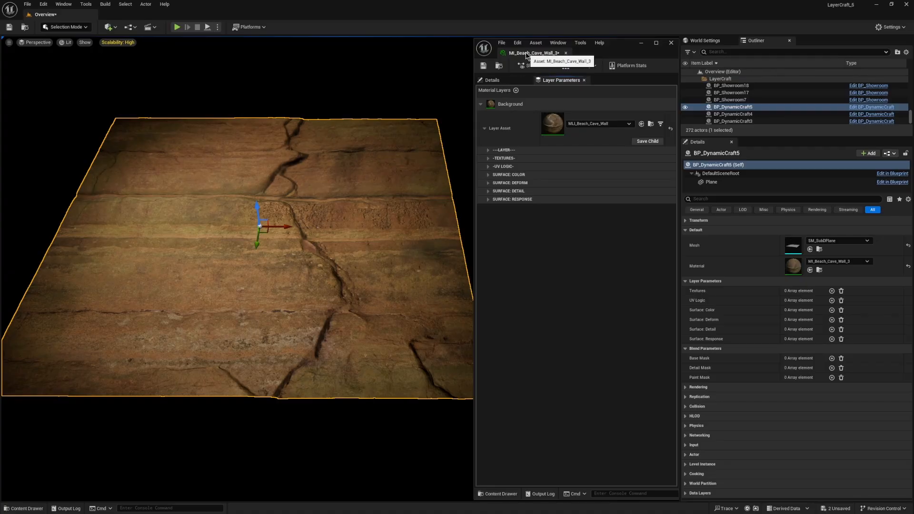
Step: Expand the Background layer's UV Logic group and widen its column of parameter names
{"action": "left_click", "coordinate": [488, 150]}
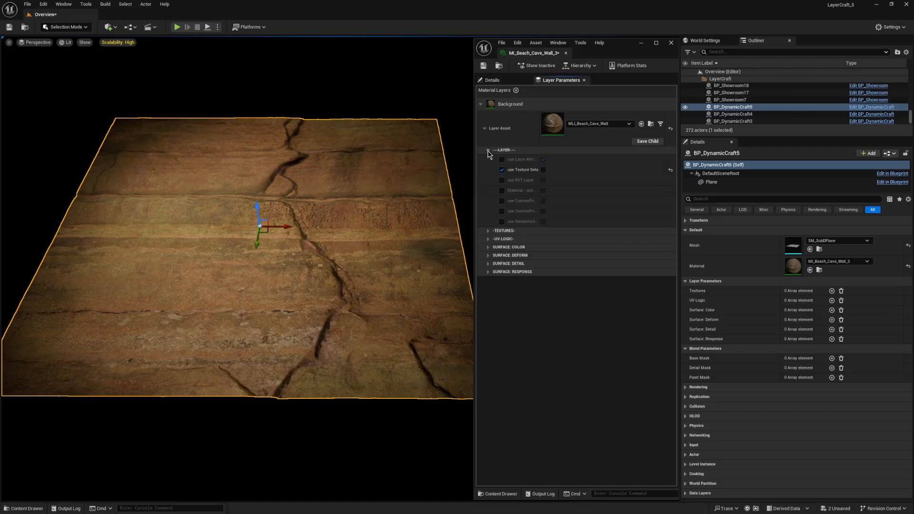
{"action": "left_click", "coordinate": [488, 150]}
{"action": "left_click", "coordinate": [488, 166]}
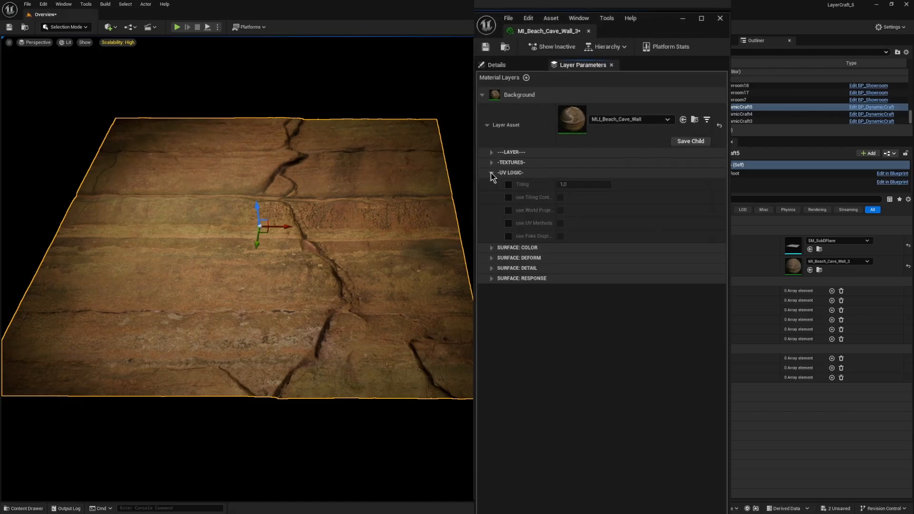
{"action": "left_click_drag", "start_coordinate": [671, 248], "coordinate": [768, 257]}
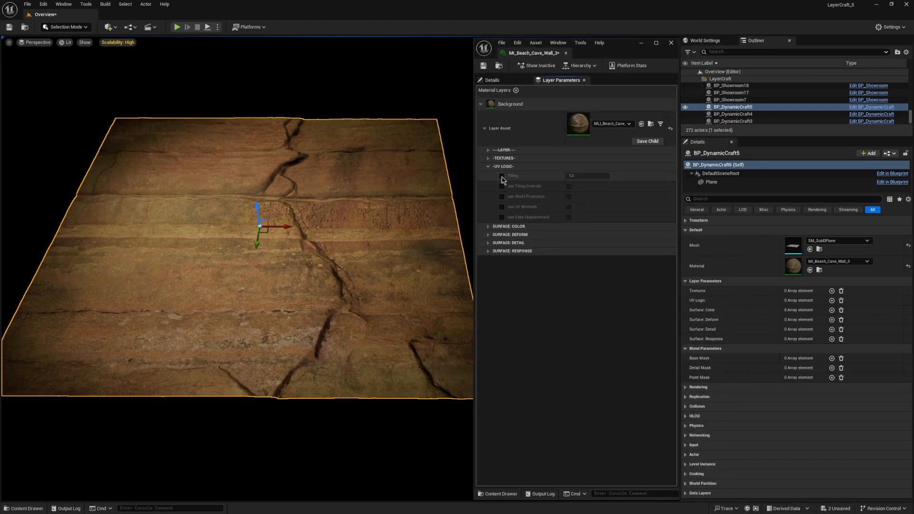
Step: Try out the Background layer's Tiling parameter, restore it to 1 and collapse the UV Logic group
{"action": "left_click", "coordinate": [502, 176]}
{"action": "mouse_move", "coordinate": [566, 175]}
{"action": "left_mouse_down"}
{"action": "mouse_move", "coordinate": [591, 175]}
{"action": "mouse_move", "coordinate": [580, 176]}
{"action": "left_mouse_up"}
{"action": "left_click", "coordinate": [579, 175]}
{"action": "type", "text": "1"}
{"action": "key", "text": "Return"}
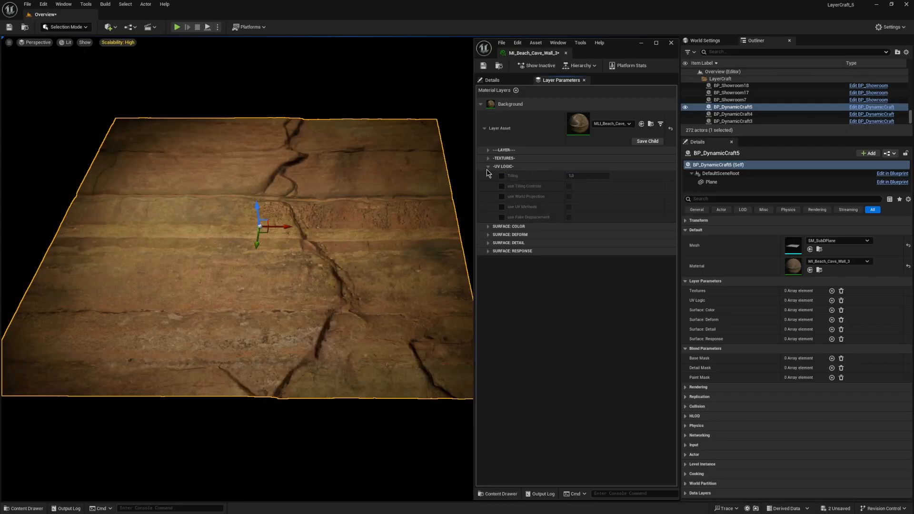
{"action": "left_click", "coordinate": [488, 168]}
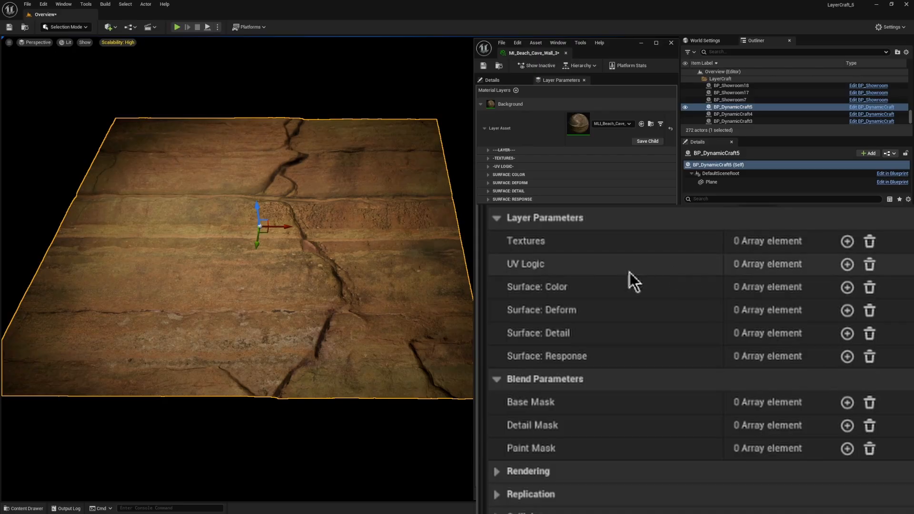
Step: Add an element to the plane's UV Logic array, expand it and enable its Override option
{"action": "left_click", "coordinate": [847, 265]}
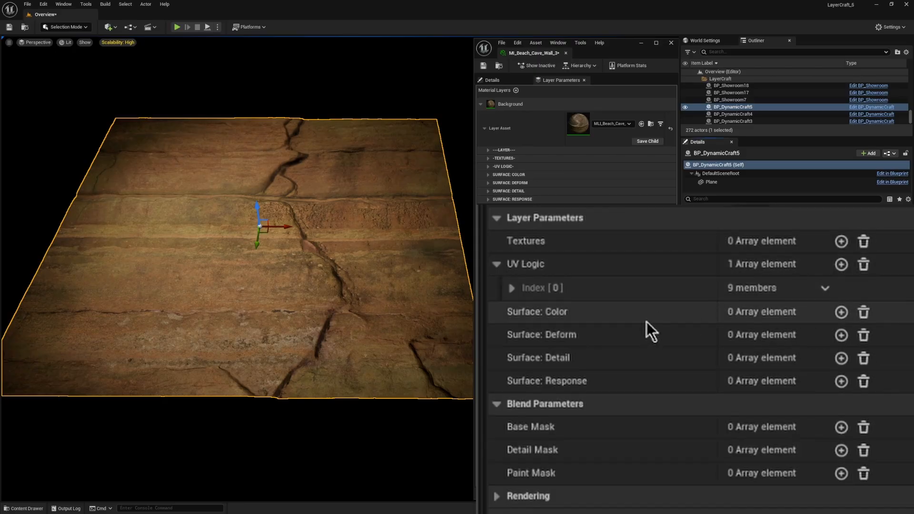
{"action": "left_click", "coordinate": [511, 288]}
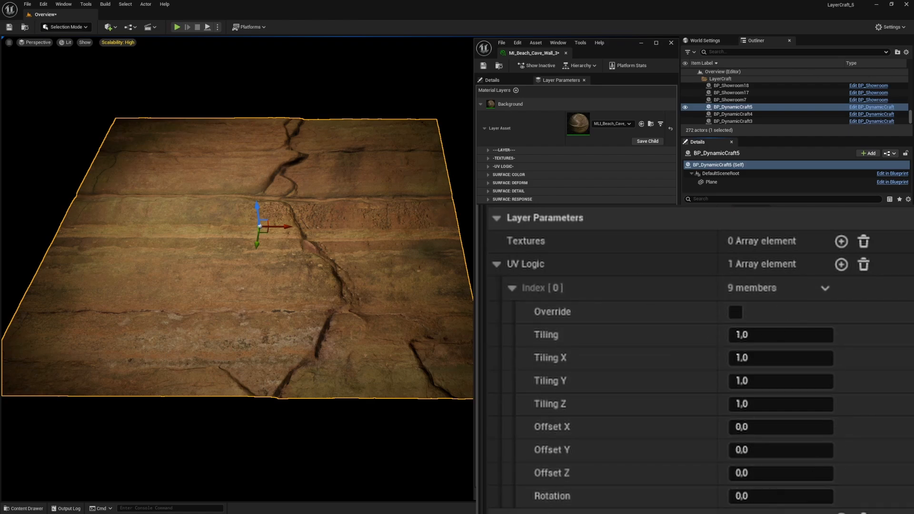
{"action": "left_click_drag", "start_coordinate": [722, 311], "coordinate": [699, 313]}
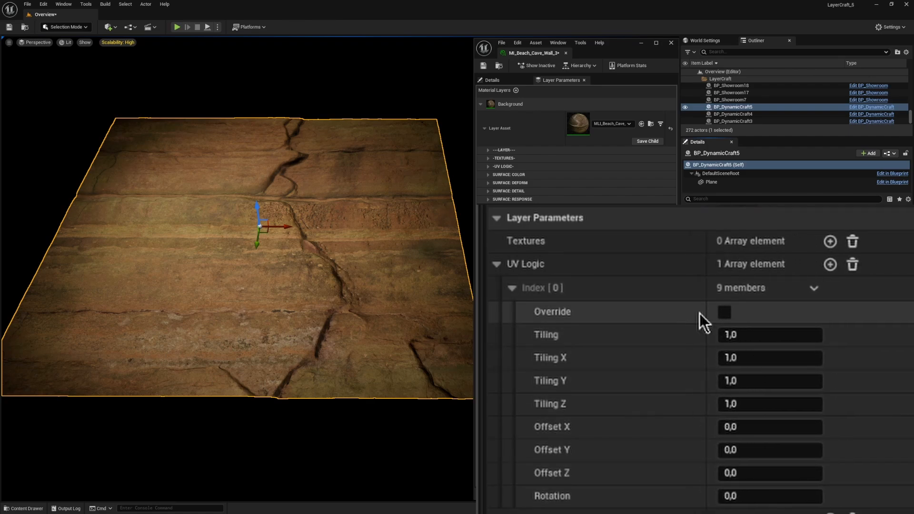
{"action": "left_click", "coordinate": [728, 317]}
Step: Try a Tiling of about 1.06 in the plane's UV Logic element, then set it back to 1
{"action": "mouse_move", "coordinate": [733, 336]}
{"action": "left_mouse_down"}
{"action": "mouse_move", "coordinate": [762, 336]}
{"action": "mouse_move", "coordinate": [709, 336]}
{"action": "mouse_move", "coordinate": [749, 336]}
{"action": "left_mouse_up"}
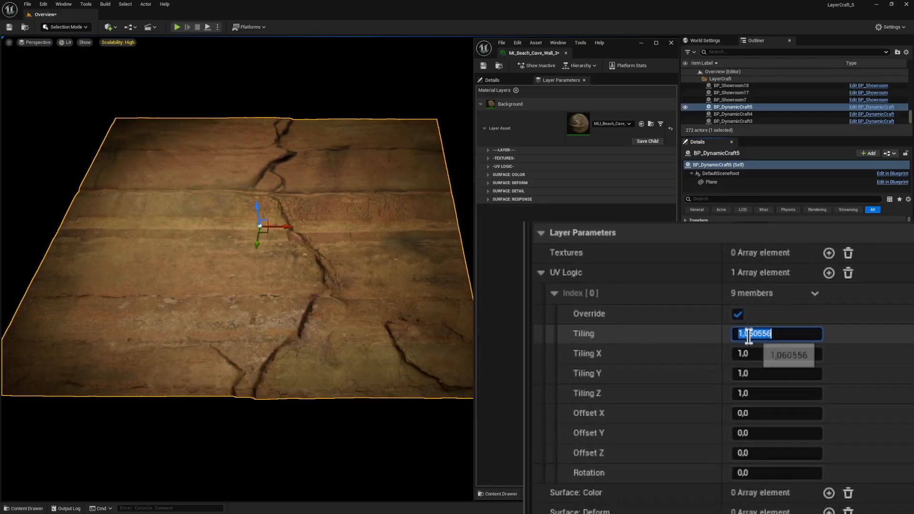
{"action": "type", "text": "1"}
{"action": "key", "text": "Return"}
{"action": "left_click", "coordinate": [488, 167]}
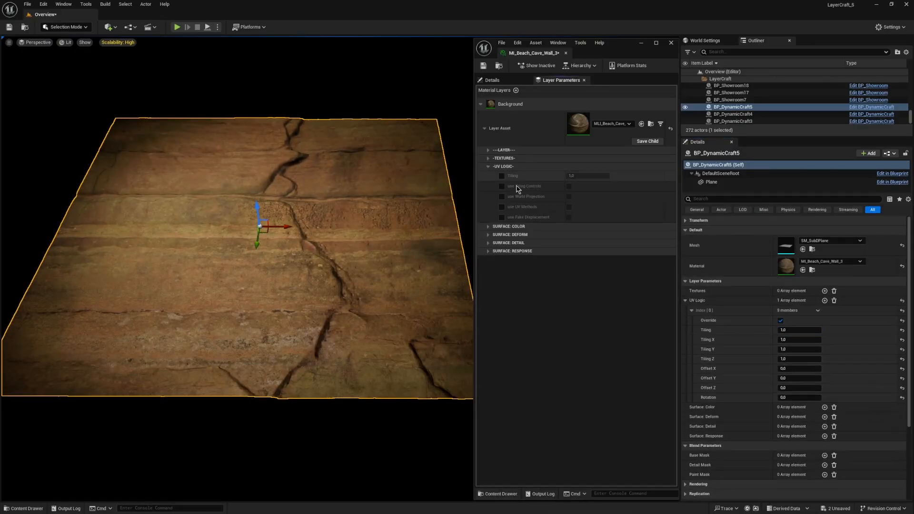
{"action": "left_click", "coordinate": [488, 167]}
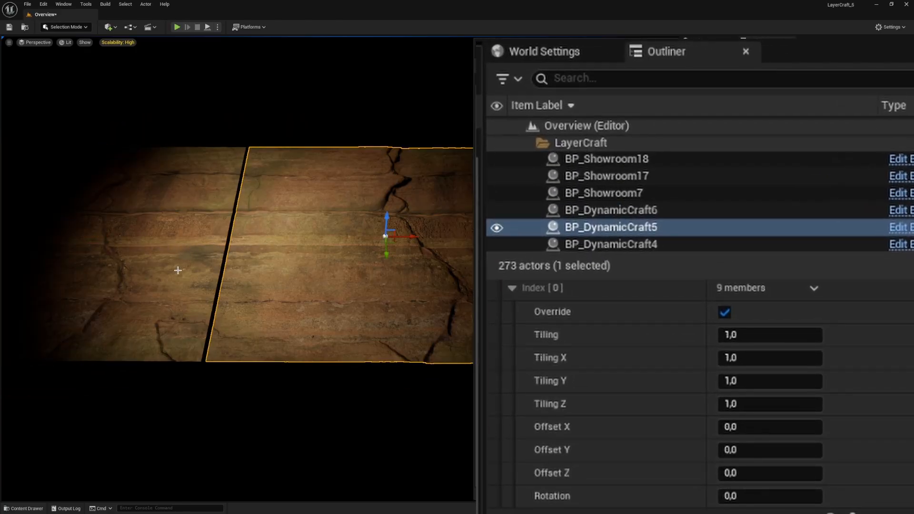
Step: Try a Tiling of about 2.52 on BP_DynamicCraft5 beside its copy, then set it back to 1
{"action": "left_click", "coordinate": [178, 270]}
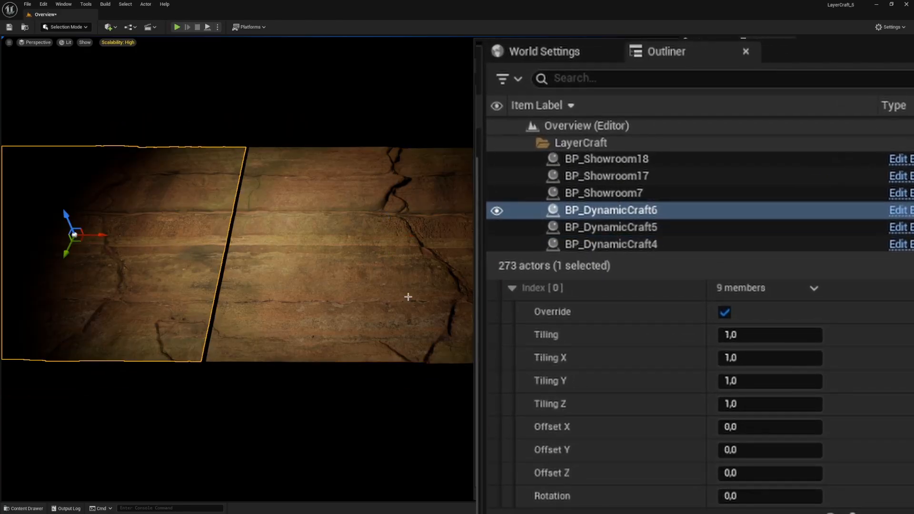
{"action": "left_click", "coordinate": [329, 248]}
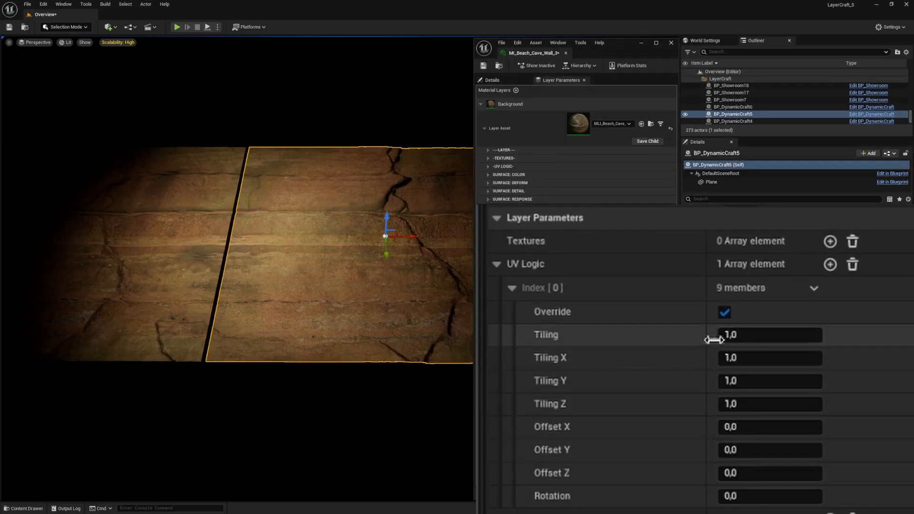
{"action": "left_click_drag", "start_coordinate": [736, 337], "coordinate": [735, 336]}
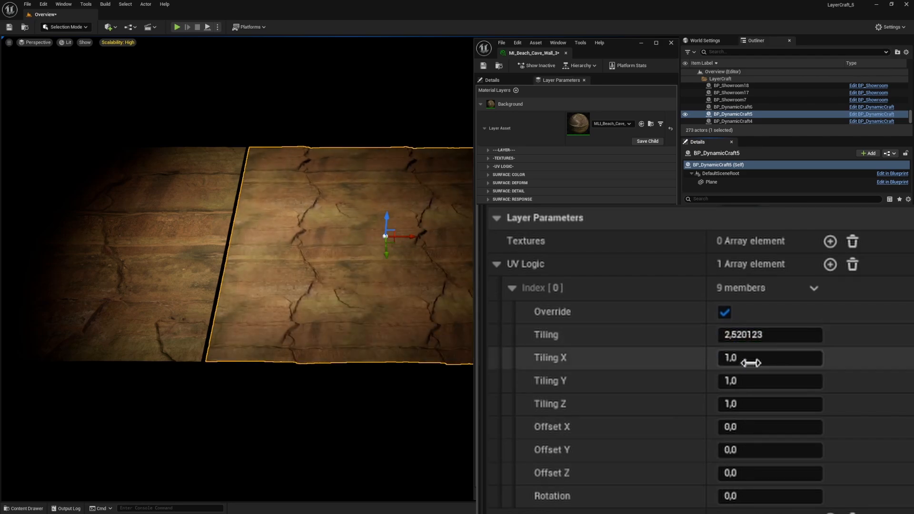
{"action": "left_click", "coordinate": [756, 338]}
{"action": "type", "text": "1"}
{"action": "key", "text": "Return"}
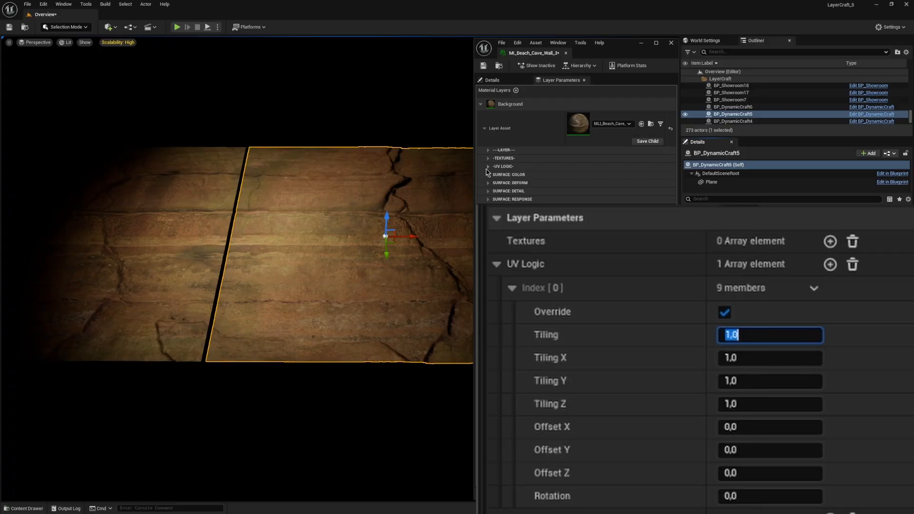
Step: Enable the material's own Tiling parameter, turn off the UV Logic override on BP_DynamicCraft5 and raise the material's Tiling to about 1.5
{"action": "left_click", "coordinate": [502, 166]}
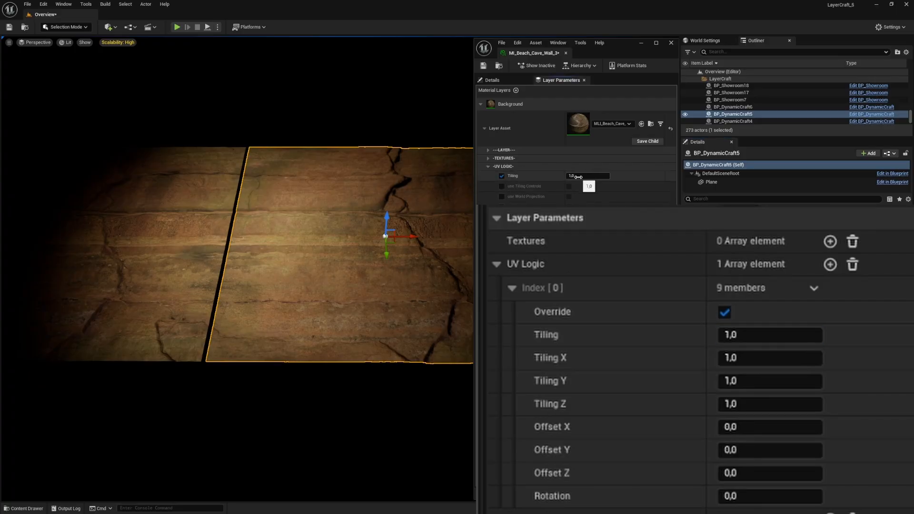
{"action": "left_click_drag", "start_coordinate": [576, 176], "coordinate": [570, 176]}
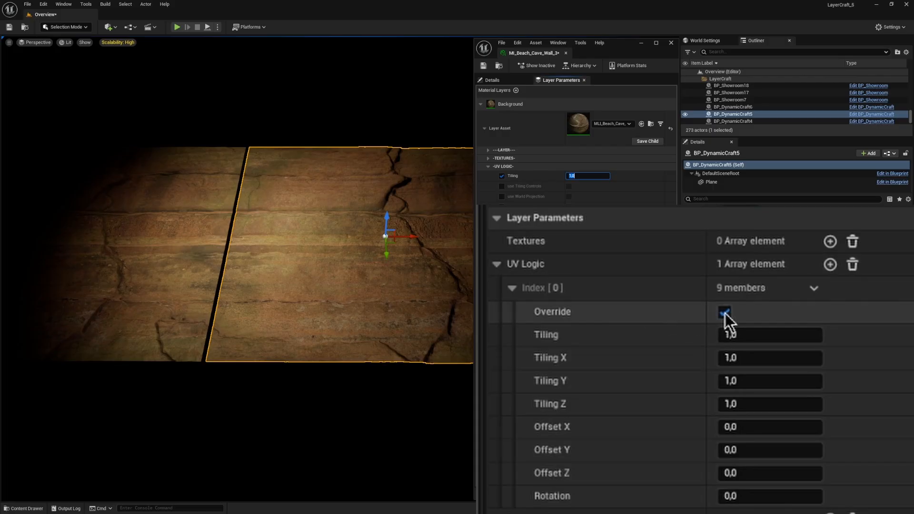
{"action": "left_click", "coordinate": [725, 313]}
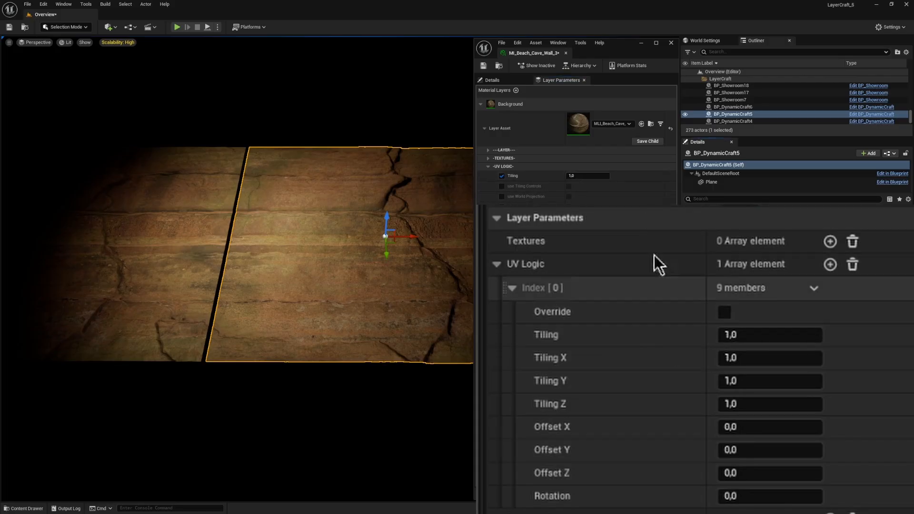
{"action": "left_click_drag", "start_coordinate": [580, 176], "coordinate": [614, 176]}
Step: Turn off the UV Logic override on BP_DynamicCraft6, vary the material's Tiling and set it back to 1
{"action": "left_click", "coordinate": [218, 231]}
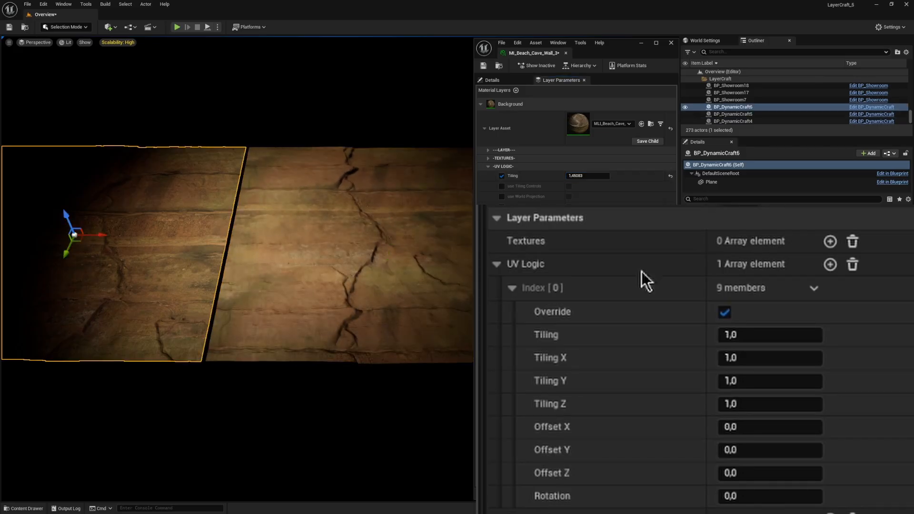
{"action": "left_click", "coordinate": [724, 312]}
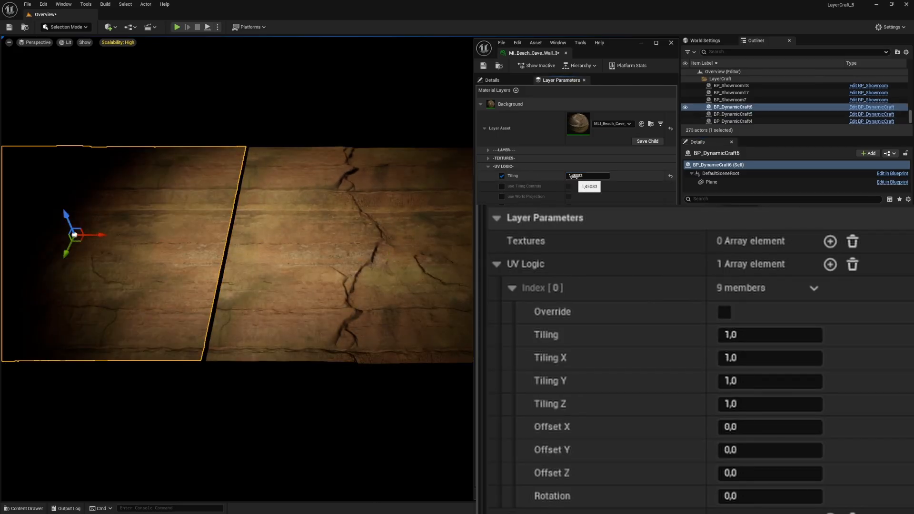
{"action": "left_click_drag", "start_coordinate": [574, 176], "coordinate": [586, 176]}
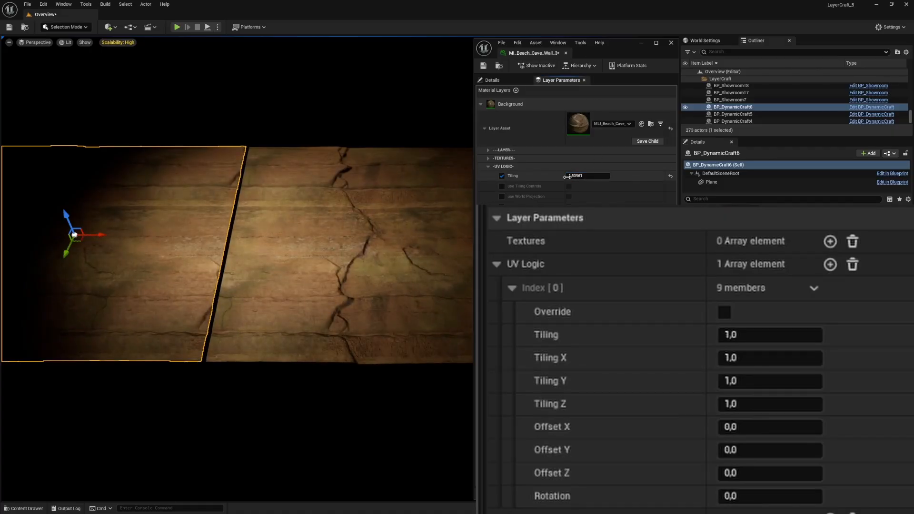
{"action": "type", "text": "1"}
{"action": "key", "text": "Return"}
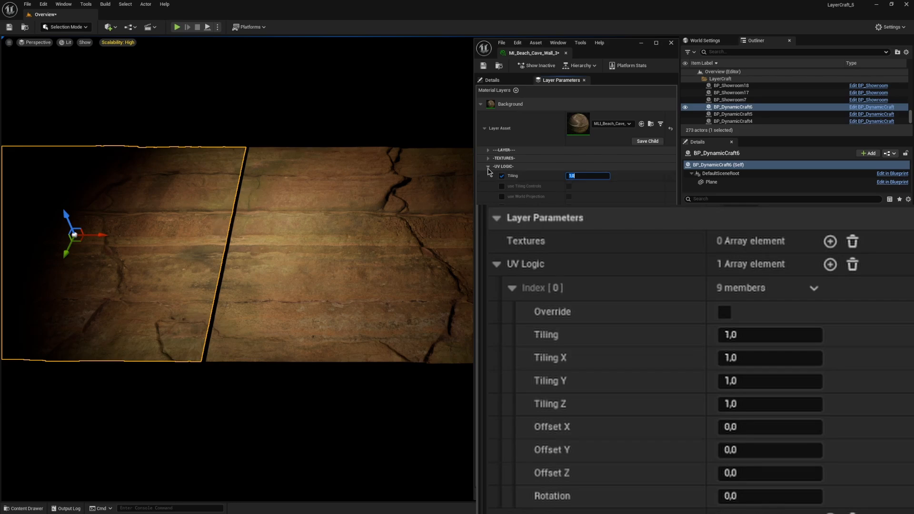
{"action": "left_click", "coordinate": [489, 167]}
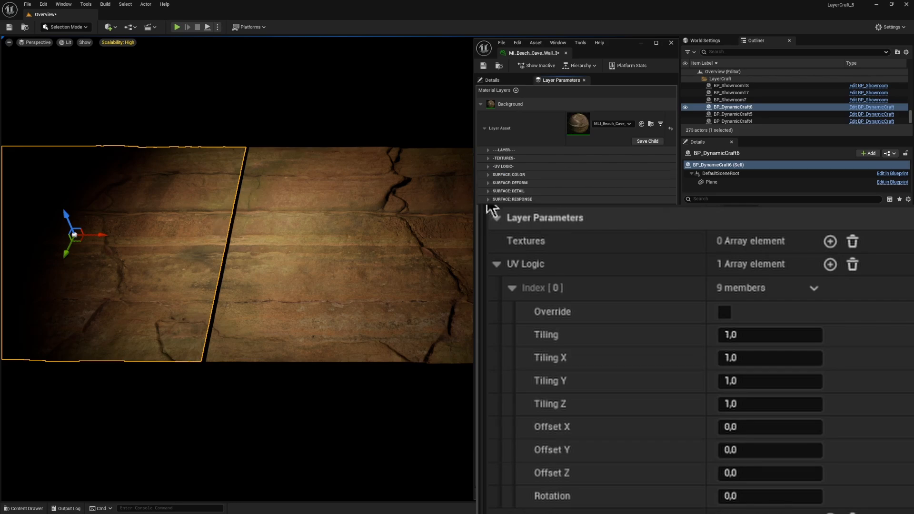
Step: Re-enable the UV Logic override on BP_DynamicCraft5 and set its Tiling to about 2.71
{"action": "left_click", "coordinate": [724, 313]}
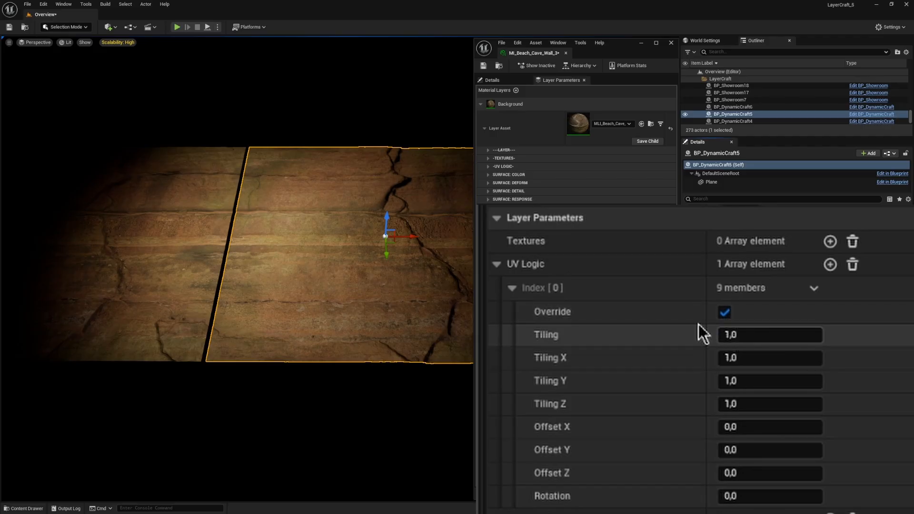
{"action": "left_click", "coordinate": [488, 167]}
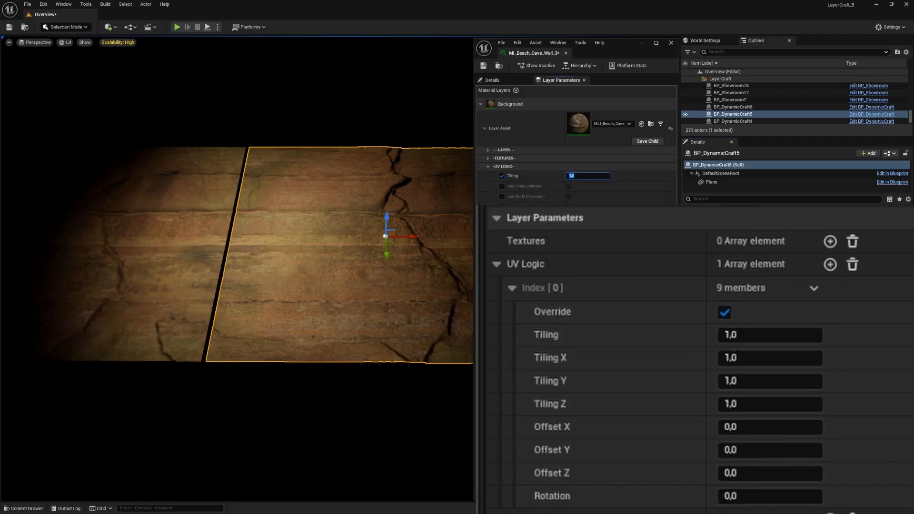
{"action": "left_click_drag", "start_coordinate": [747, 337], "coordinate": [864, 336]}
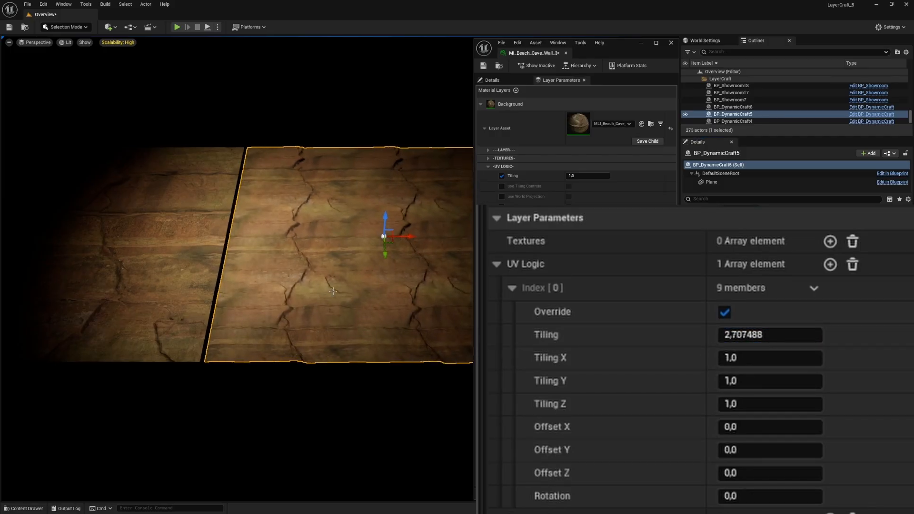
{"action": "right_click", "coordinate": [395, 263]}
{"action": "left_click", "coordinate": [613, 351]}
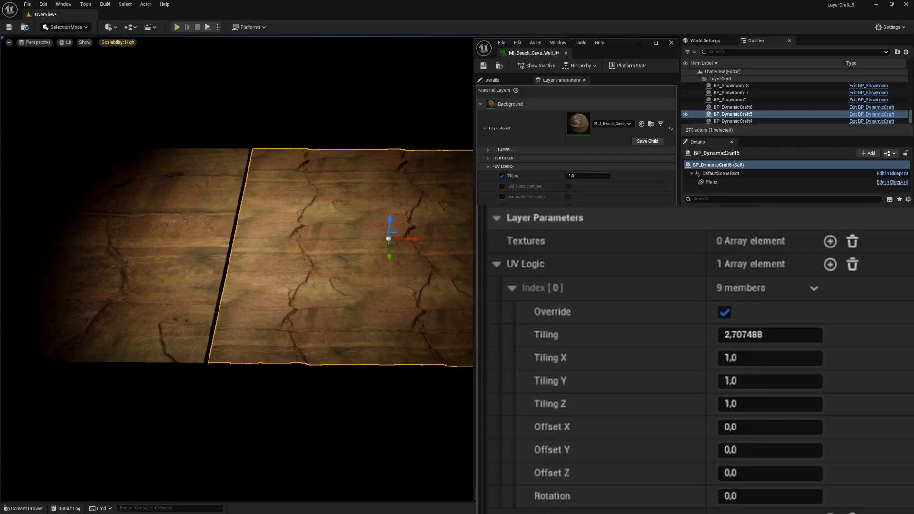
Step: Make the material's use Tiling Controls parameter editable and set Tiling X on BP_DynamicCraft5 to about 1.27
{"action": "left_click", "coordinate": [502, 187]}
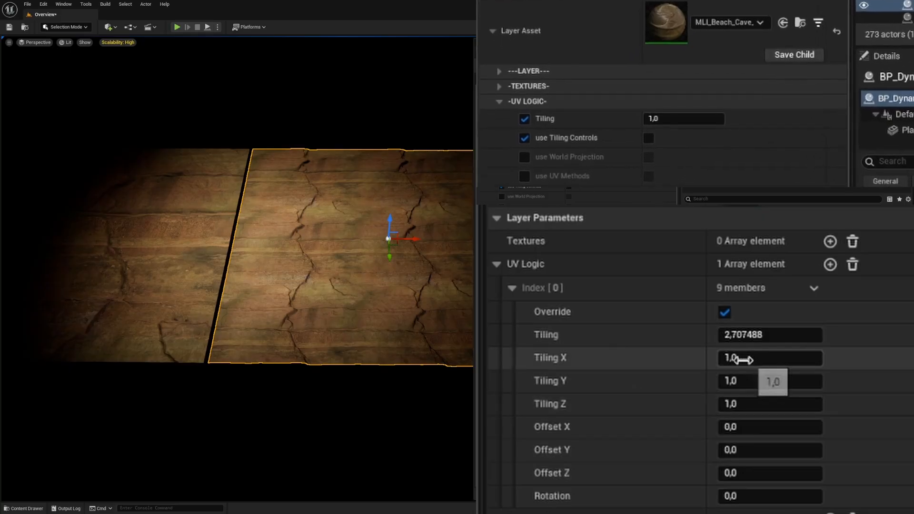
{"action": "left_click_drag", "start_coordinate": [745, 358], "coordinate": [771, 357]}
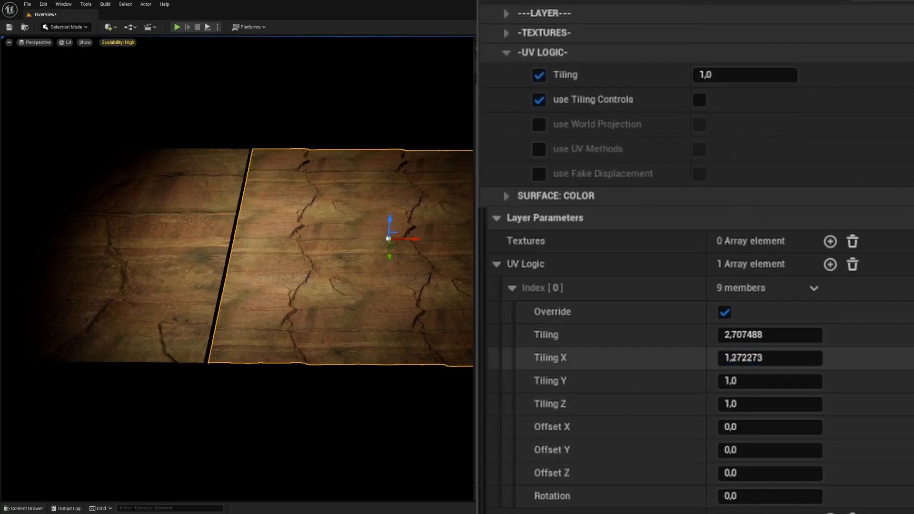
Step: Reset Tiling X on BP_DynamicCraft5 to 1 and turn on use Tiling Controls in the material's UV Logic
{"action": "left_click", "coordinate": [909, 358]}
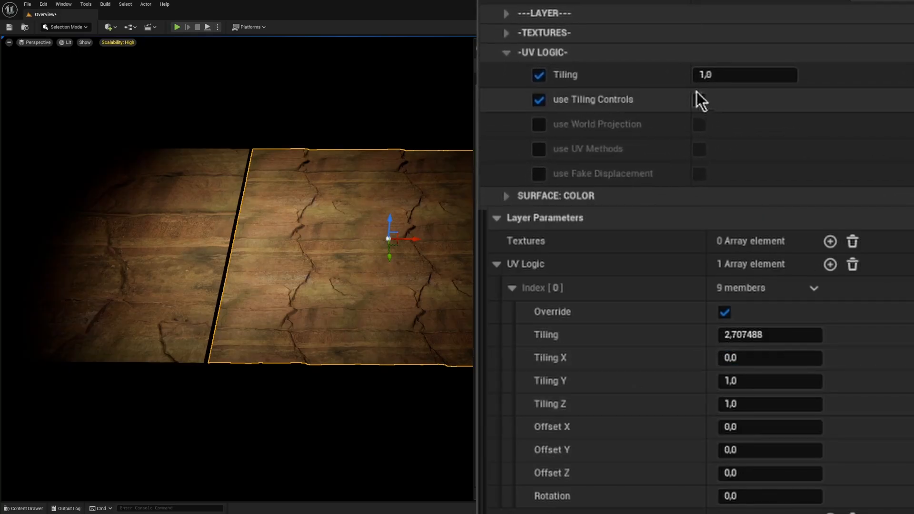
{"action": "left_click", "coordinate": [738, 358]}
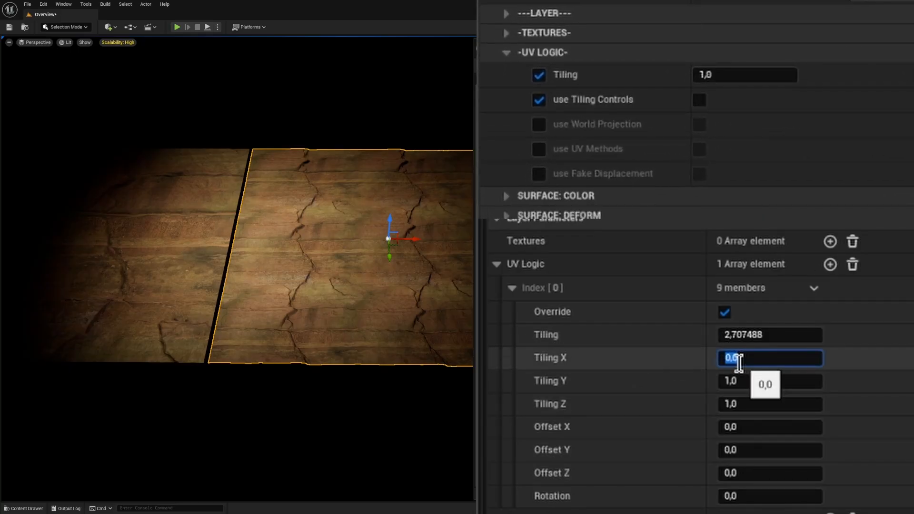
{"action": "left_click", "coordinate": [699, 99]}
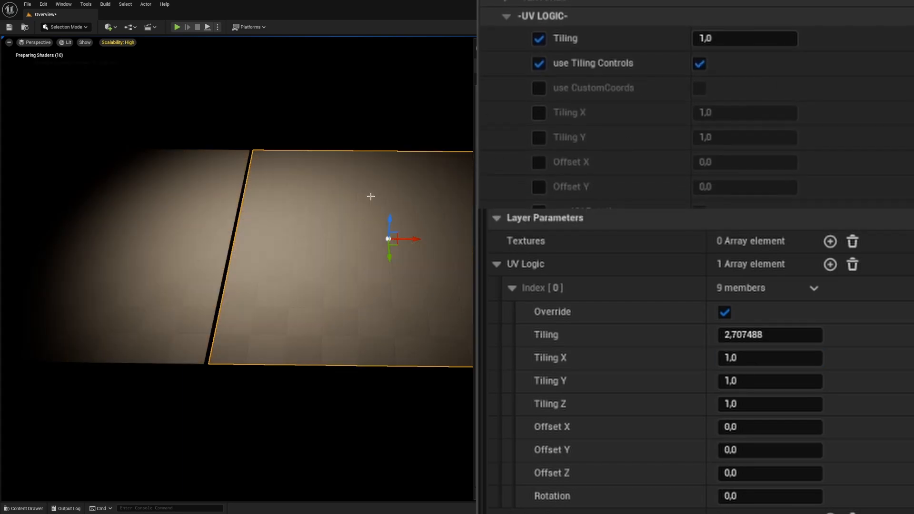
{"action": "scroll", "coordinate": [559, 103], "scroll_direction": "down", "scroll_amount": 1}
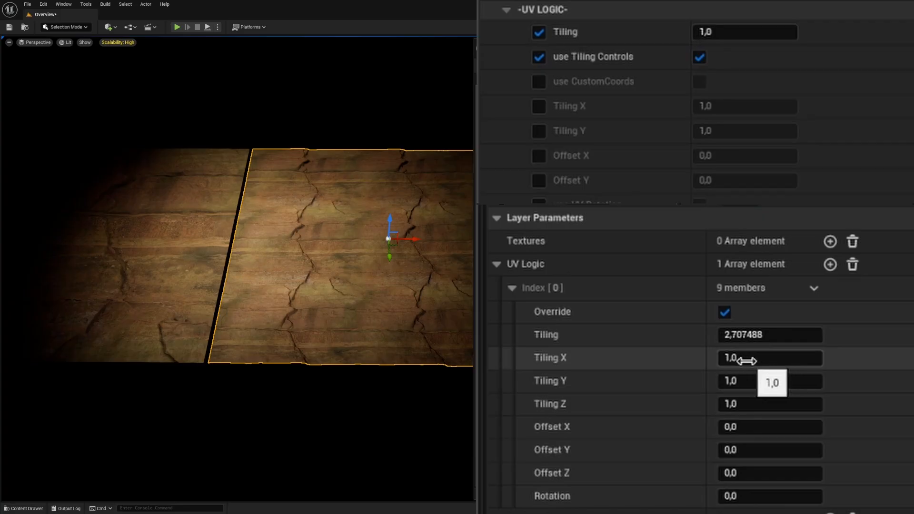
Step: Vary Tiling X in BP_DynamicCraft5's UV Logic override and set it back to 1
{"action": "left_click_drag", "start_coordinate": [737, 358], "coordinate": [842, 358]}
{"action": "left_click", "coordinate": [729, 353]}
{"action": "type", "text": "1"}
{"action": "key", "text": "Return"}
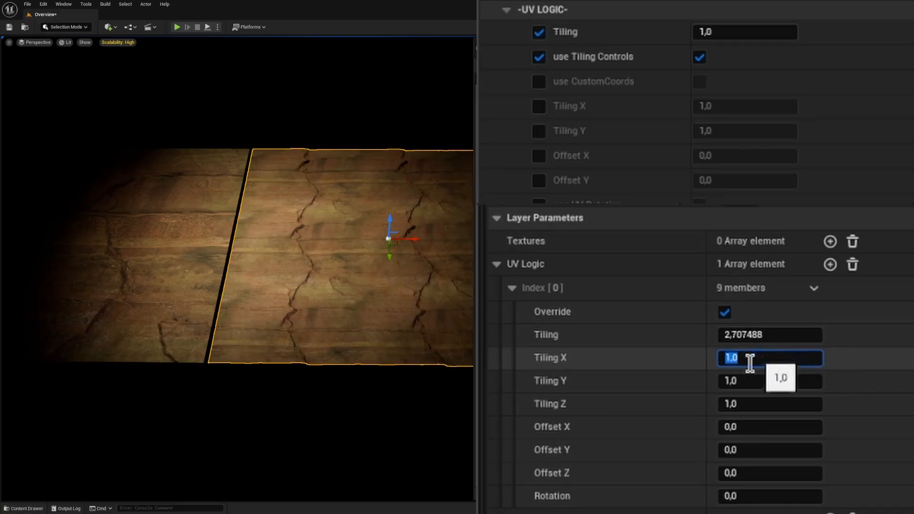
Step: Shift Offset X on BP_DynamicCraft5 to about 2.08 and set the overall Tiling to 1
{"action": "left_click_drag", "start_coordinate": [751, 427], "coordinate": [838, 428]}
{"action": "left_click", "coordinate": [757, 334]}
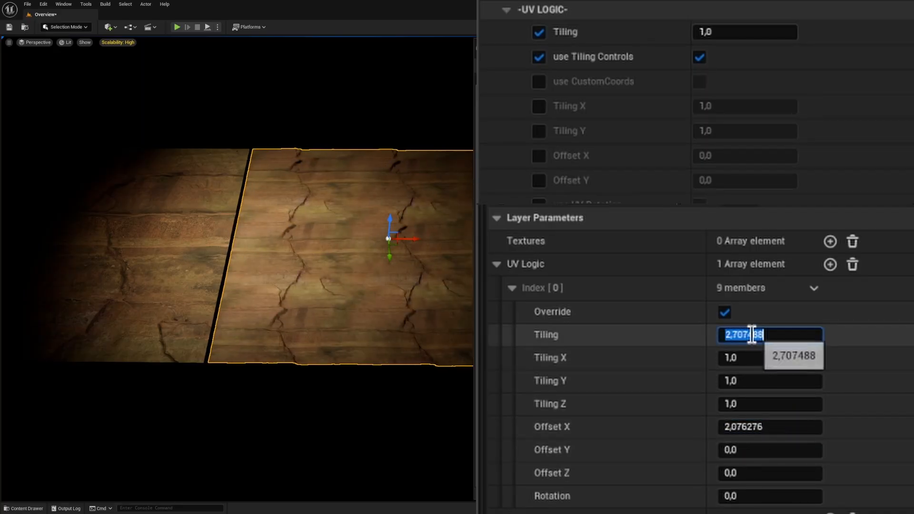
{"action": "type", "text": "1"}
{"action": "key", "text": "Return"}
Step: Try Offset Y at about 0.54 and Offset Z at about 0.61, and reset all three offsets to 0
{"action": "left_click_drag", "start_coordinate": [736, 450], "coordinate": [755, 474]}
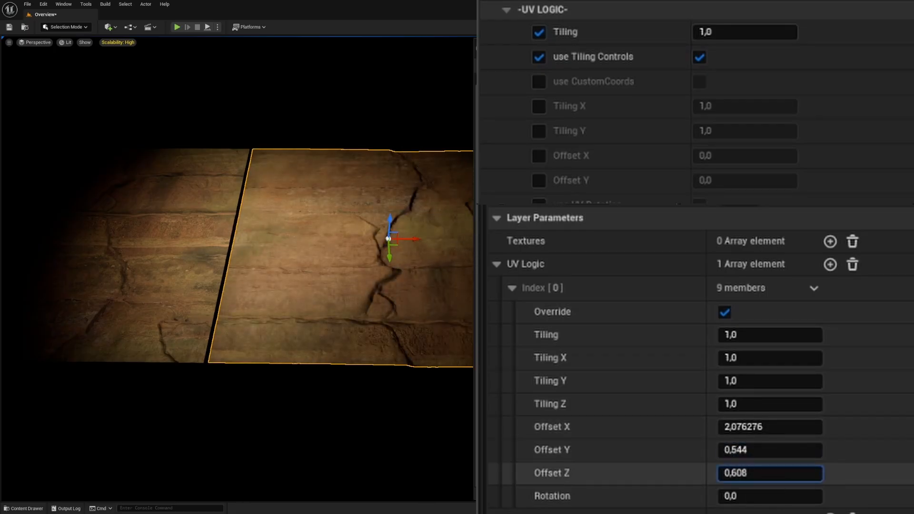
{"action": "left_click", "coordinate": [745, 473]}
{"action": "type", "text": "0"}
{"action": "key", "text": "Return"}
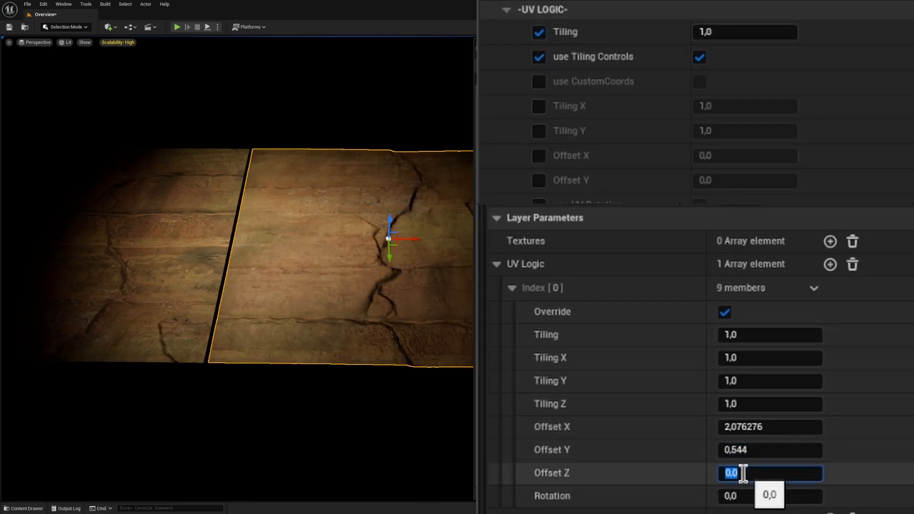
{"action": "left_click", "coordinate": [908, 427]}
{"action": "left_click", "coordinate": [909, 450]}
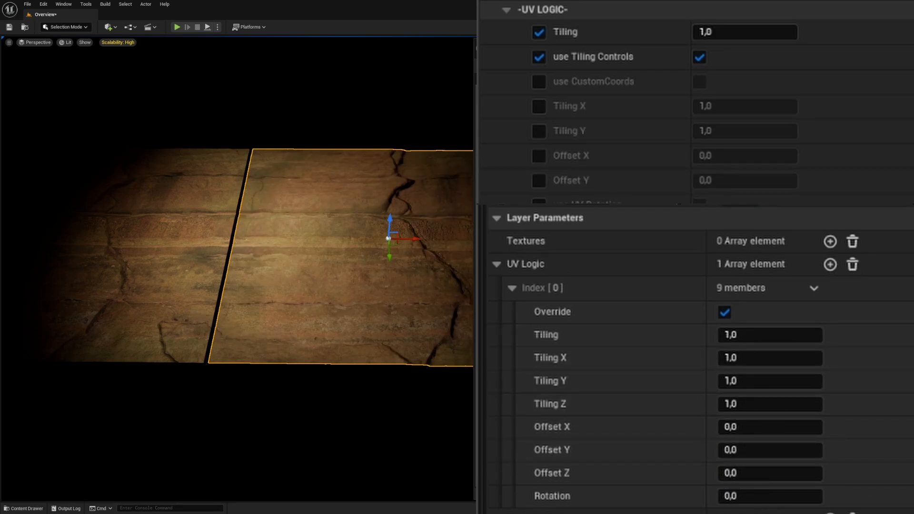
Step: Collapse the UV Logic settings, expand the material layer's Surface: Color parameters and enable use Albedo Controls
{"action": "left_click", "coordinate": [512, 288]}
{"action": "left_click", "coordinate": [506, 9]}
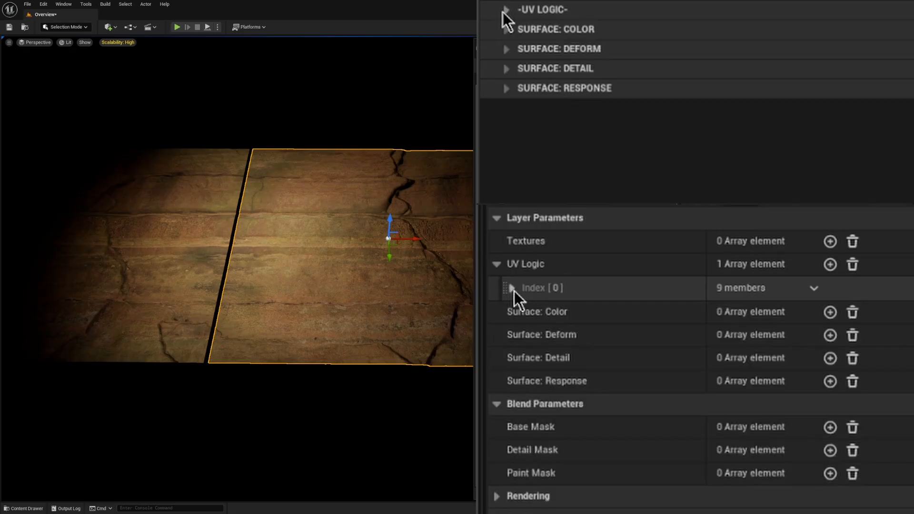
{"action": "left_click", "coordinate": [506, 30]}
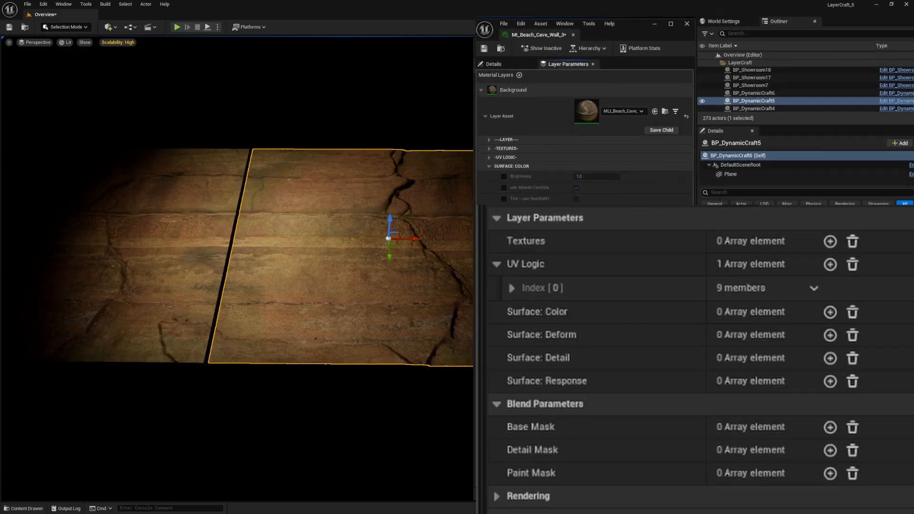
{"action": "left_click", "coordinate": [530, 79]}
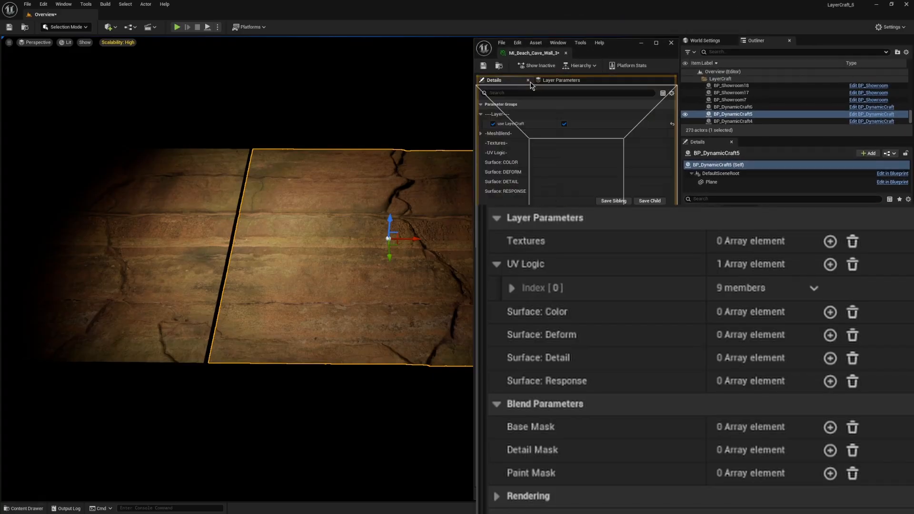
{"action": "left_click", "coordinate": [559, 80]}
{"action": "mouse_move", "coordinate": [554, 72]}
{"action": "left_mouse_down"}
{"action": "mouse_move", "coordinate": [554, 141]}
{"action": "mouse_move", "coordinate": [549, 58]}
{"action": "left_mouse_up"}
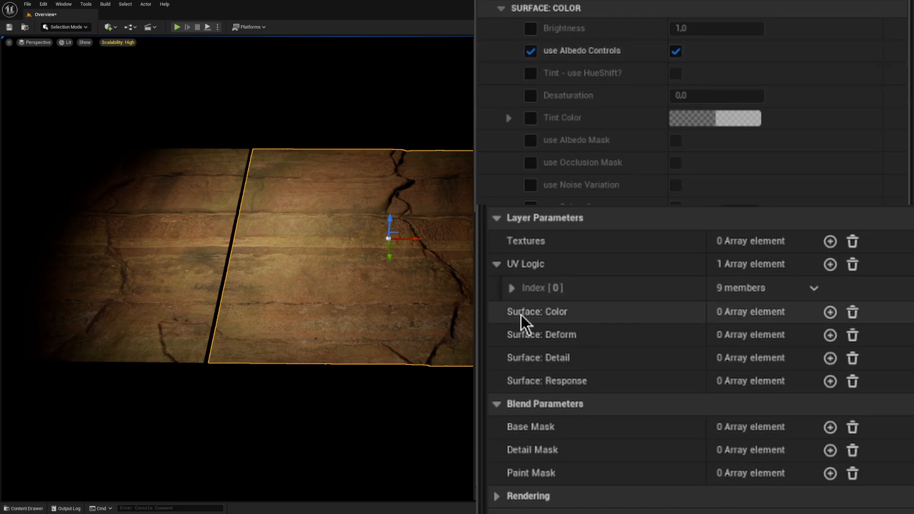
Step: Add a Surface: Color element to BP_DynamicCraft5, enable its Override, vary Brightness and set it back to 1
{"action": "left_click", "coordinate": [831, 312]}
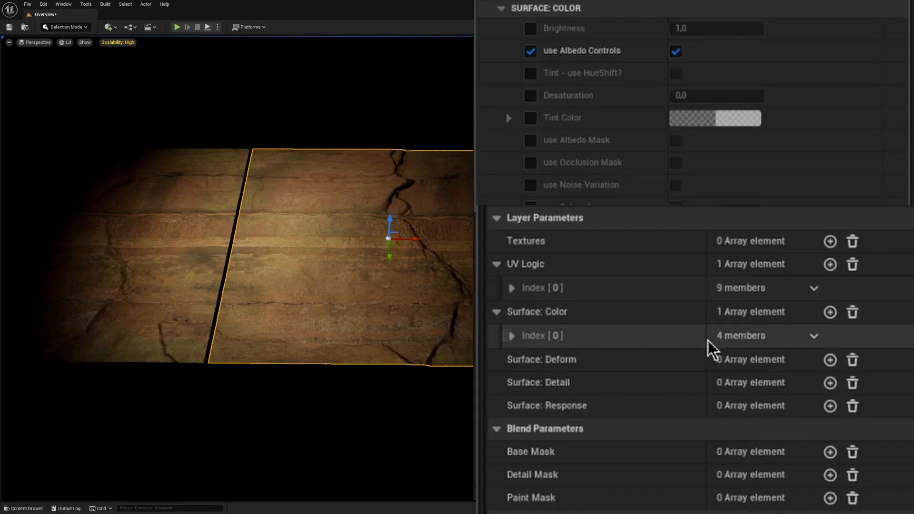
{"action": "left_click", "coordinate": [512, 337]}
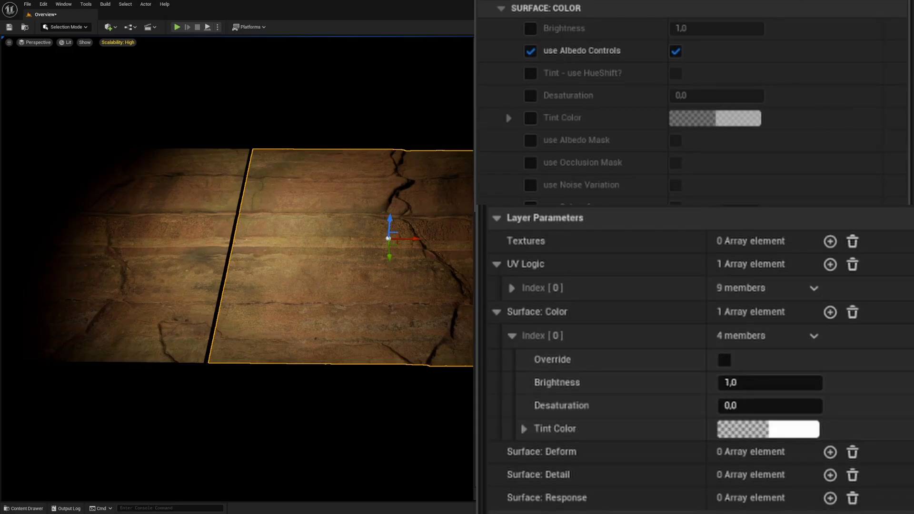
{"action": "left_click", "coordinate": [725, 361]}
{"action": "left_click_drag", "start_coordinate": [765, 383], "coordinate": [798, 383]}
{"action": "type", "text": "1"}
{"action": "key", "text": "Return"}
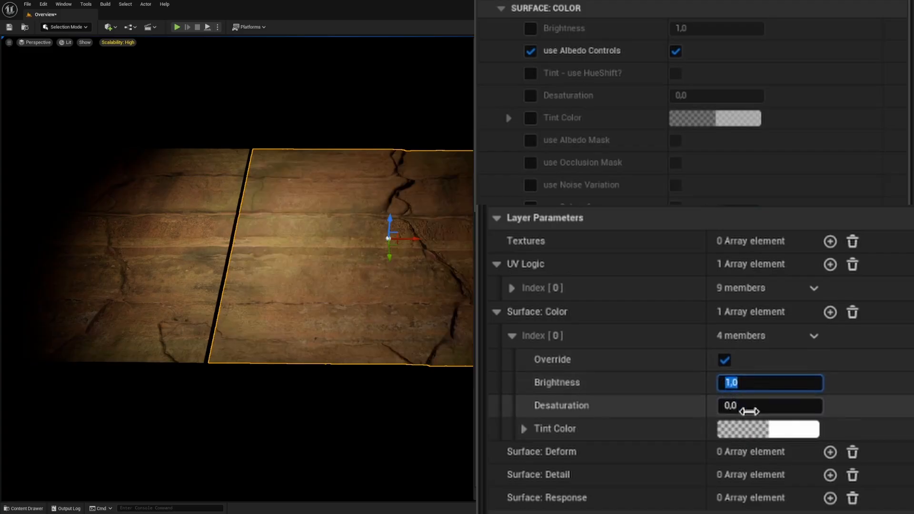
Step: Lower Desaturation on BP_DynamicCraft5 to about -4.3 and set it back to 0
{"action": "left_click_drag", "start_coordinate": [749, 406], "coordinate": [729, 406]}
{"action": "left_click", "coordinate": [755, 405]}
{"action": "type", "text": "0"}
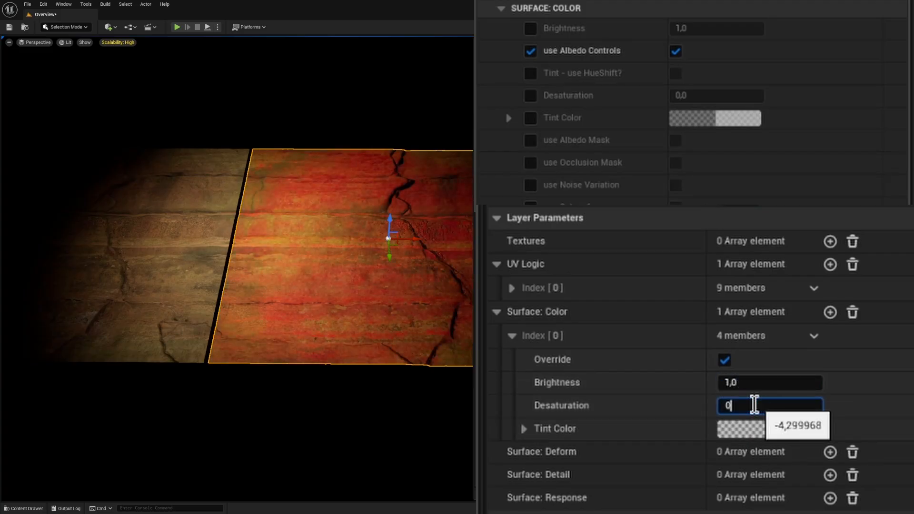
{"action": "key", "text": "Return"}
Step: Try out the Tint Color override on BP_DynamicCraft5 and cancel the color choice
{"action": "left_click", "coordinate": [526, 430]}
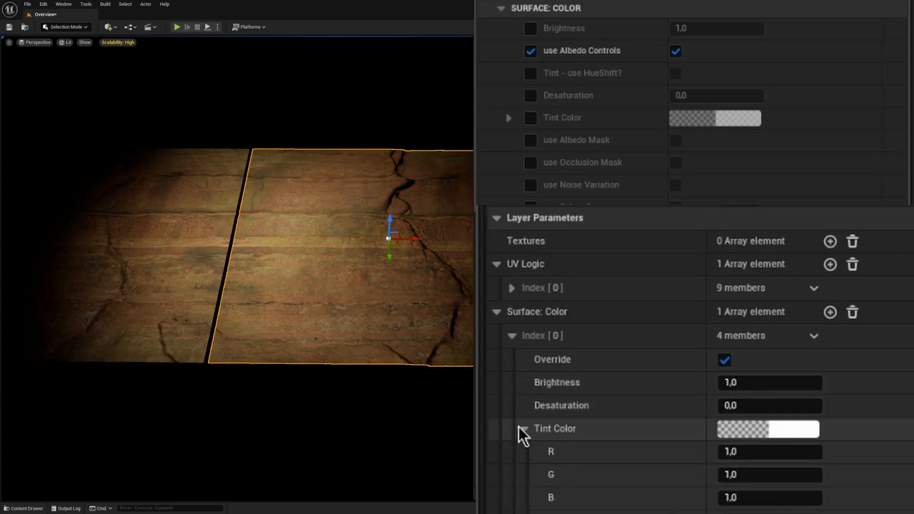
{"action": "left_click", "coordinate": [523, 430]}
{"action": "left_click", "coordinate": [787, 433]}
{"action": "left_click_drag", "start_coordinate": [553, 461], "coordinate": [532, 513]}
{"action": "key", "text": "Escape"}
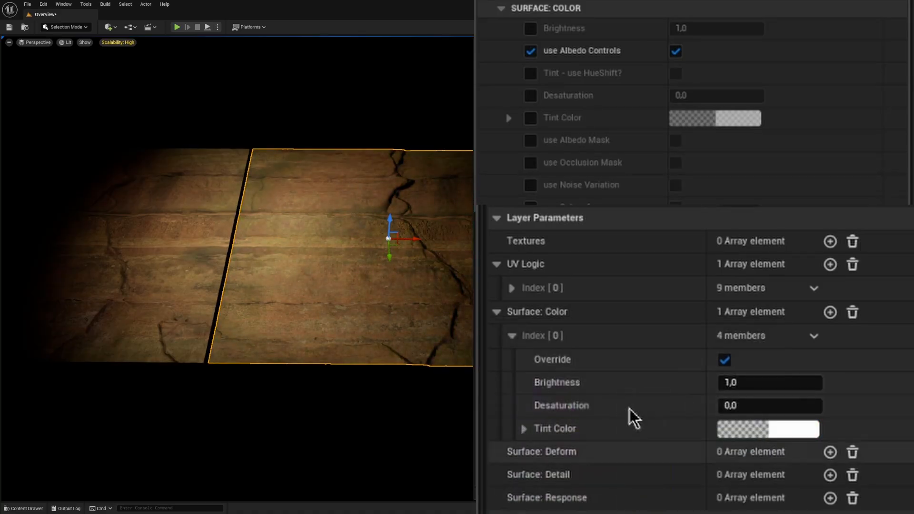
Step: Expand the material's Surface: Response parameters, add a Surface: Response element to BP_DynamicCraft5 and enable its Override
{"action": "left_click", "coordinate": [512, 337]}
{"action": "left_click", "coordinate": [502, 8]}
{"action": "left_click", "coordinate": [501, 62]}
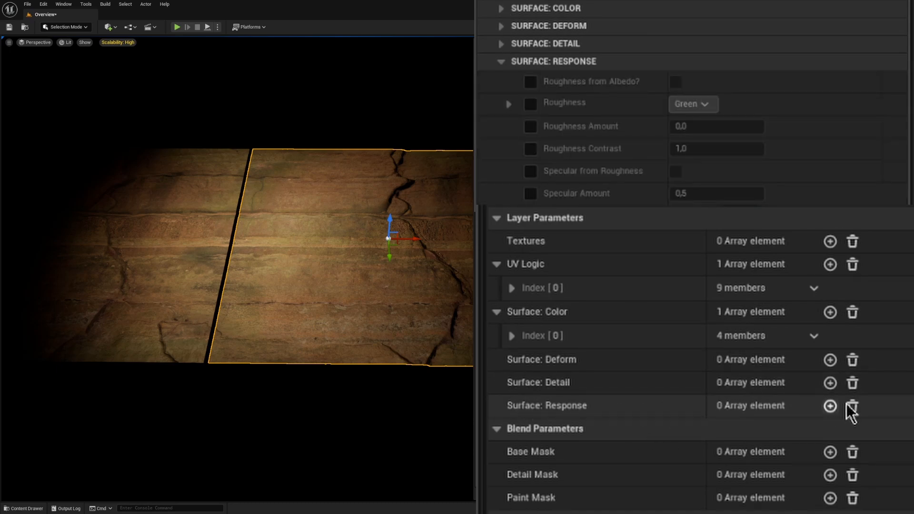
{"action": "left_click", "coordinate": [832, 406]}
{"action": "left_click", "coordinate": [511, 430]}
{"action": "scroll", "coordinate": [782, 427], "scroll_direction": "down", "scroll_amount": 2}
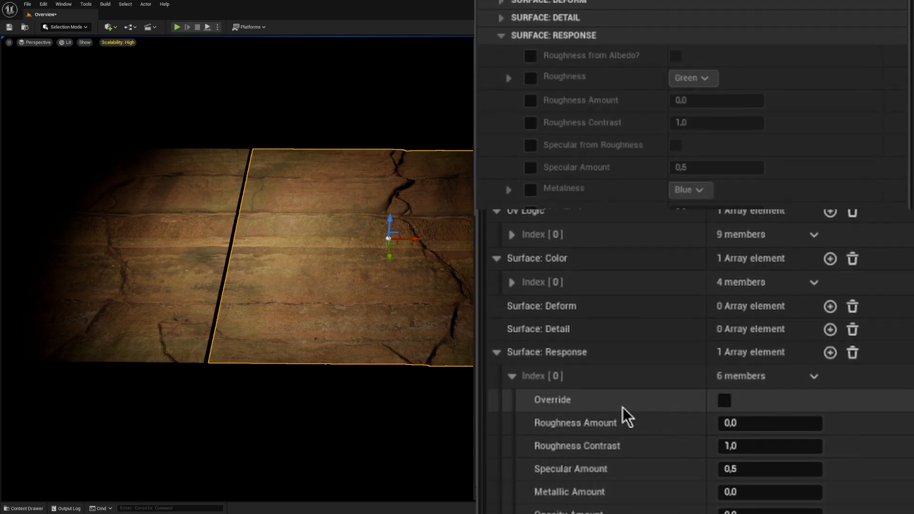
{"action": "left_click", "coordinate": [725, 372]}
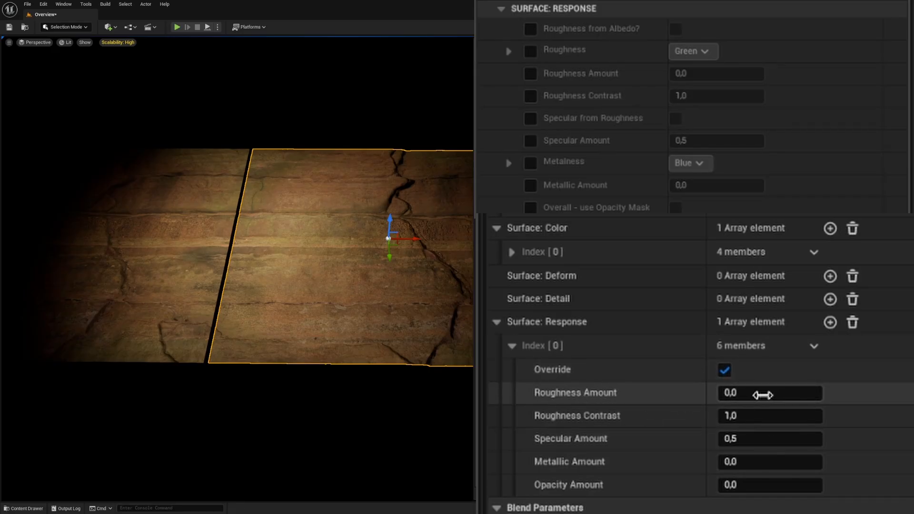
Step: Vary Roughness Amount in the Surface: Response override and set it back to 0
{"action": "left_click_drag", "start_coordinate": [762, 394], "coordinate": [757, 394]}
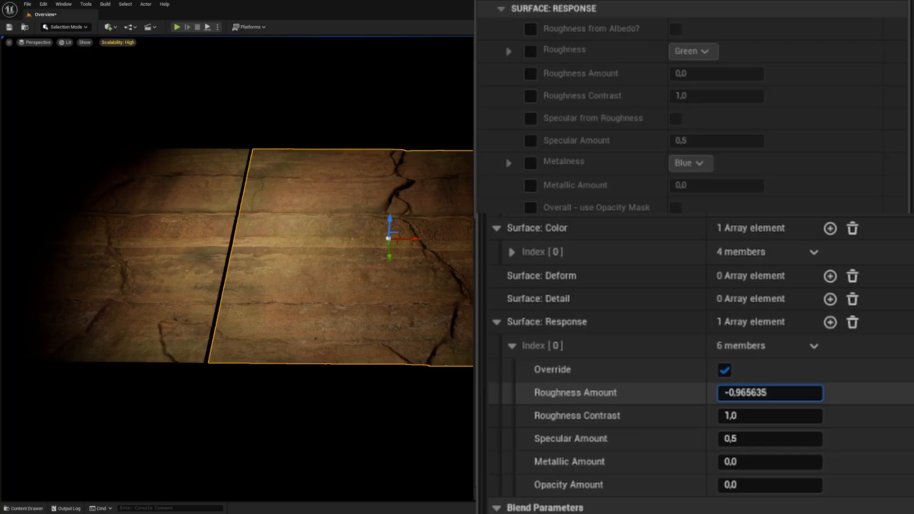
{"action": "left_click_drag", "start_coordinate": [759, 394], "coordinate": [775, 394]}
{"action": "left_click", "coordinate": [759, 395]}
{"action": "type", "text": "0"}
{"action": "key", "text": "Return"}
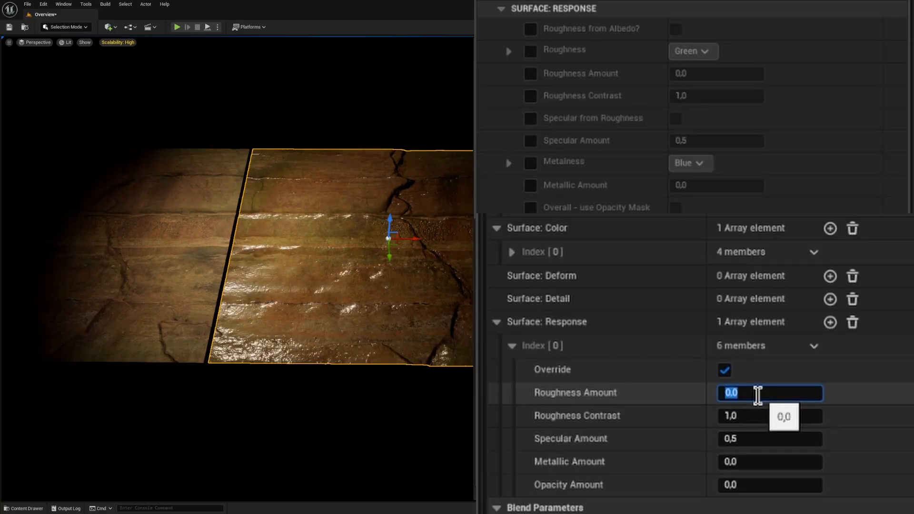
Step: Try Specular Amount at about 0.21 and at 0, and set it back to 0.5
{"action": "mouse_move", "coordinate": [758, 439]}
{"action": "left_mouse_down"}
{"action": "mouse_move", "coordinate": [775, 439]}
{"action": "mouse_move", "coordinate": [752, 439]}
{"action": "left_mouse_up"}
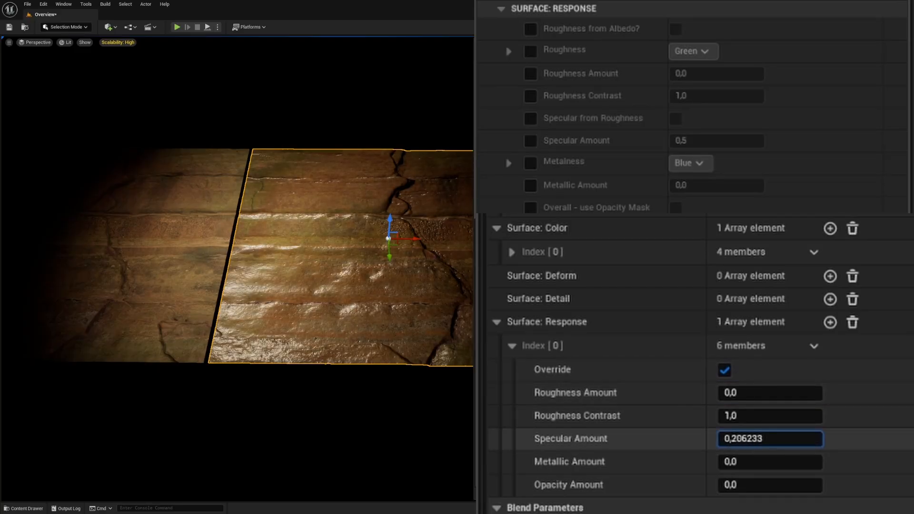
{"action": "left_click", "coordinate": [741, 438]}
{"action": "type", "text": "0"}
{"action": "key", "text": "Return"}
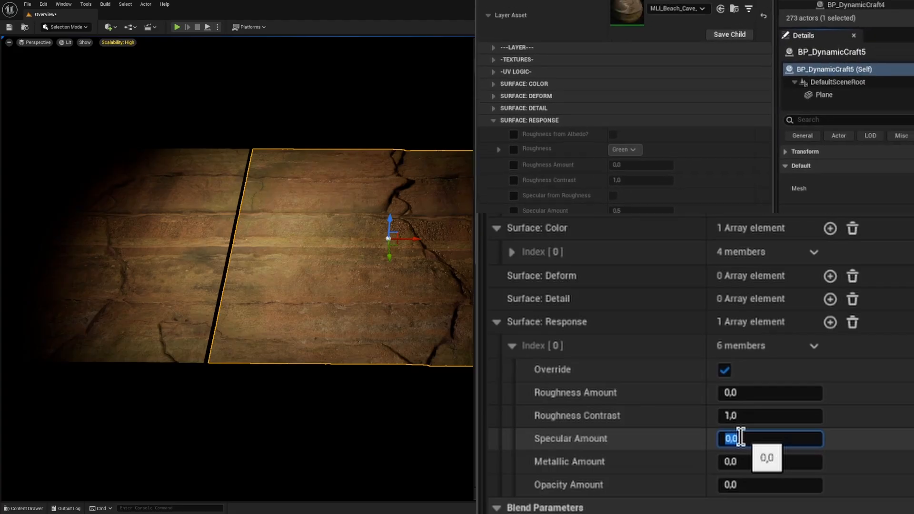
{"action": "type", "text": ",5"}
Step: Collapse the Background layer and add a new material layer that uses the MLI_Mossy_Ground layer asset
{"action": "left_click", "coordinate": [488, 199]}
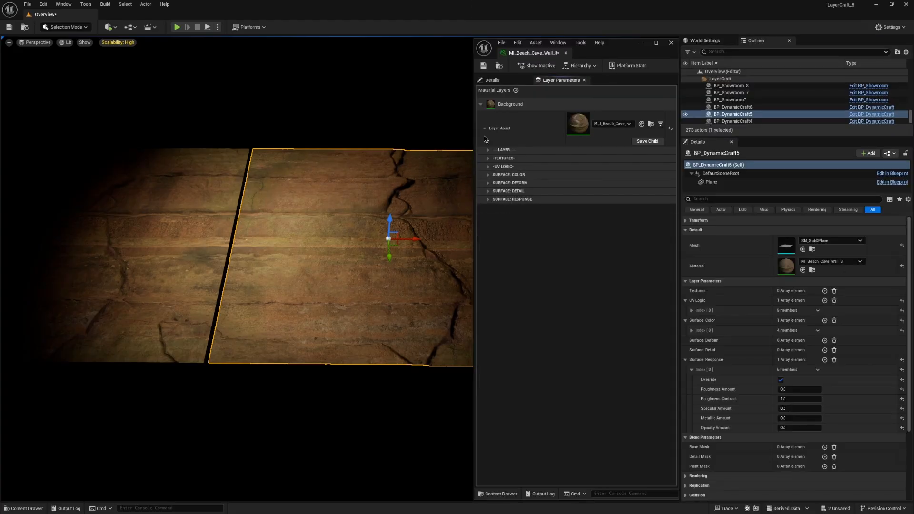
{"action": "left_click", "coordinate": [481, 104]}
{"action": "left_click", "coordinate": [516, 91]}
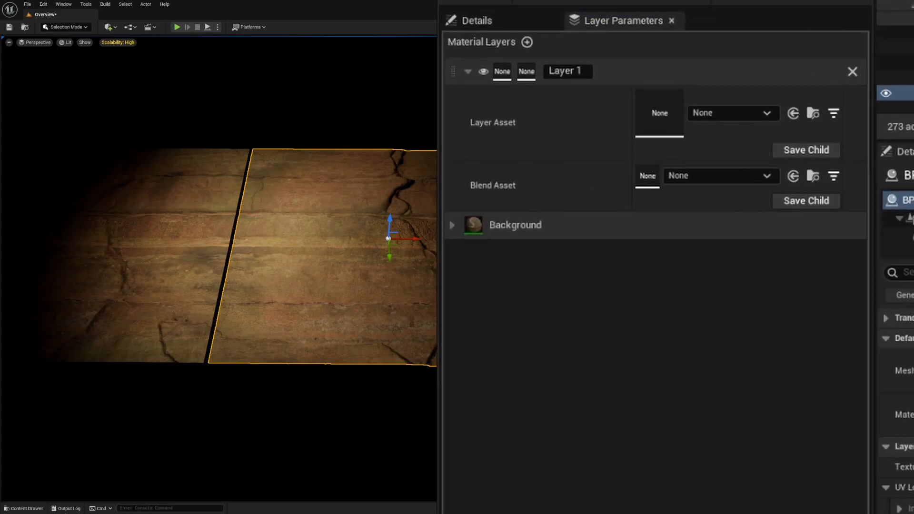
{"action": "left_click", "coordinate": [730, 115]}
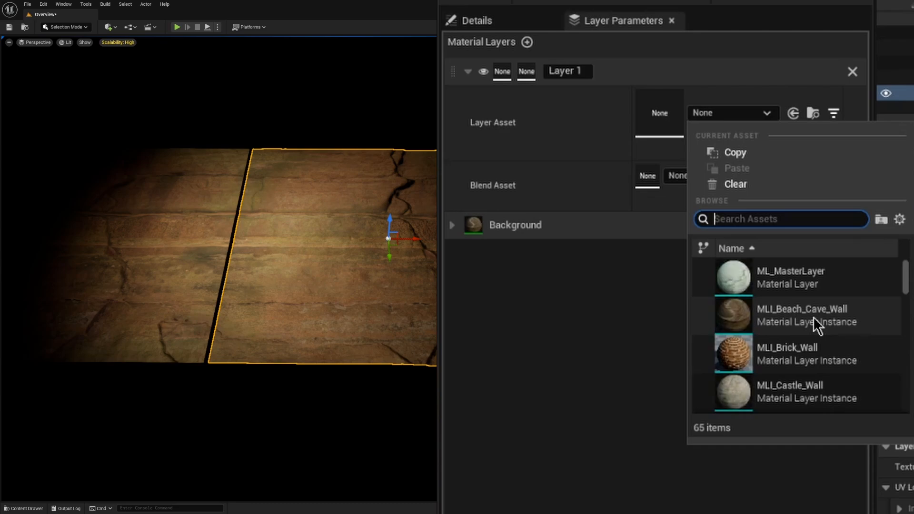
{"action": "type", "text": "moss"}
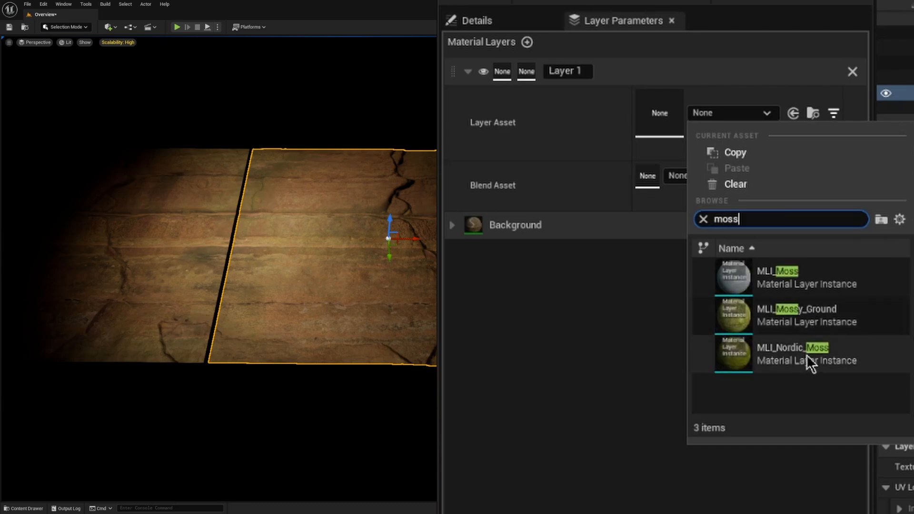
{"action": "left_click", "coordinate": [805, 316]}
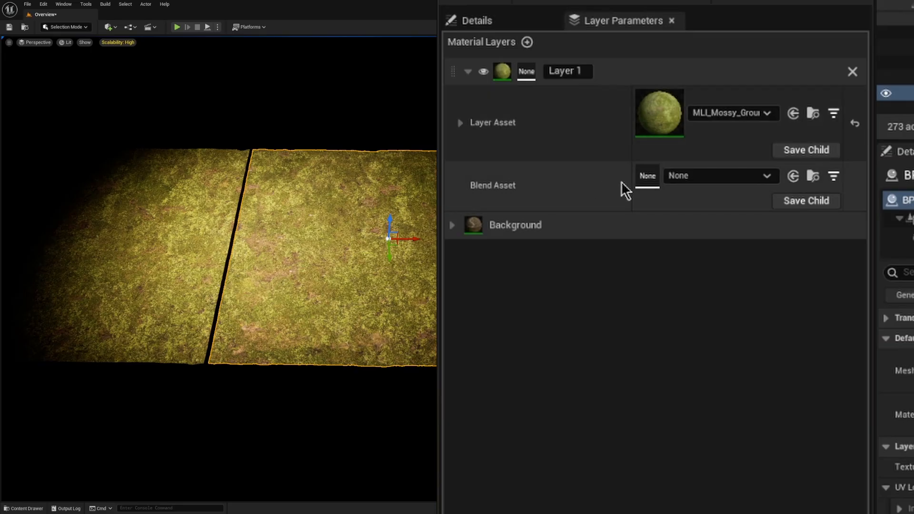
Step: Assign MLB_MasterBlender as Layer 1's blend asset and expand its parameters
{"action": "left_click", "coordinate": [727, 174]}
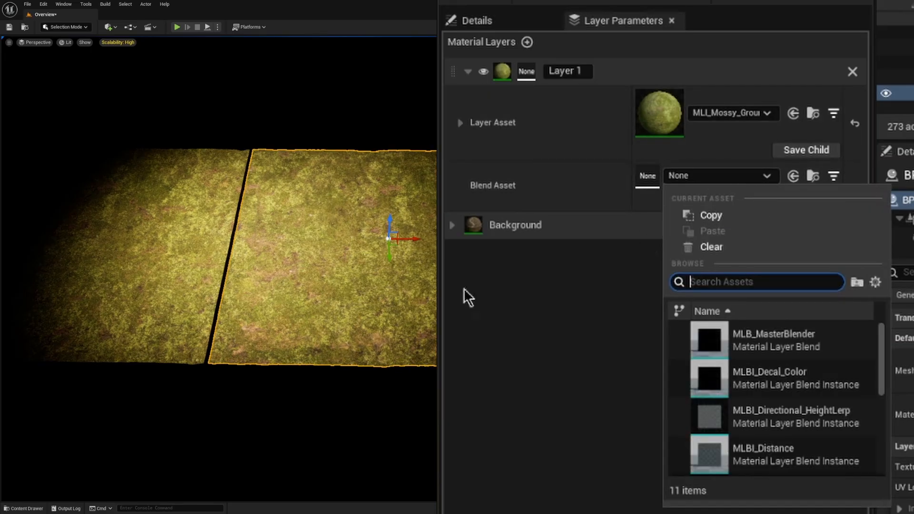
{"action": "left_click", "coordinate": [813, 347]}
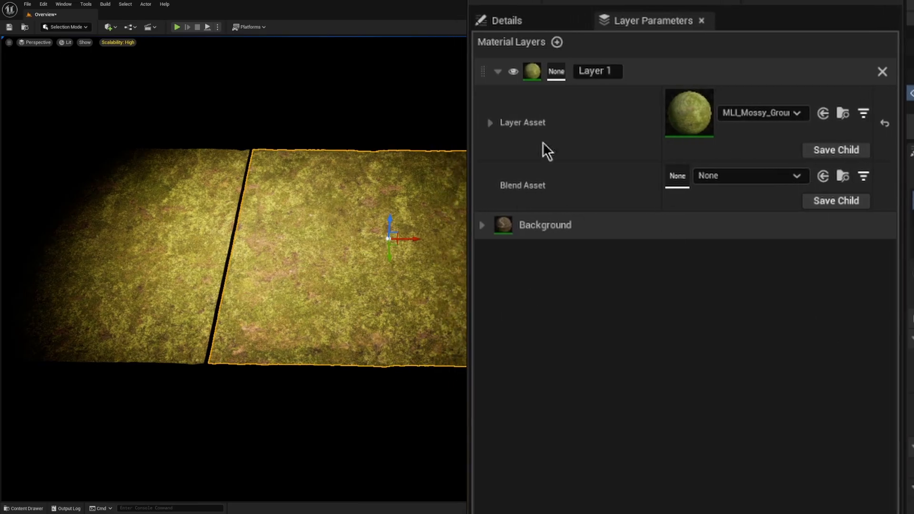
{"action": "left_click", "coordinate": [500, 185]}
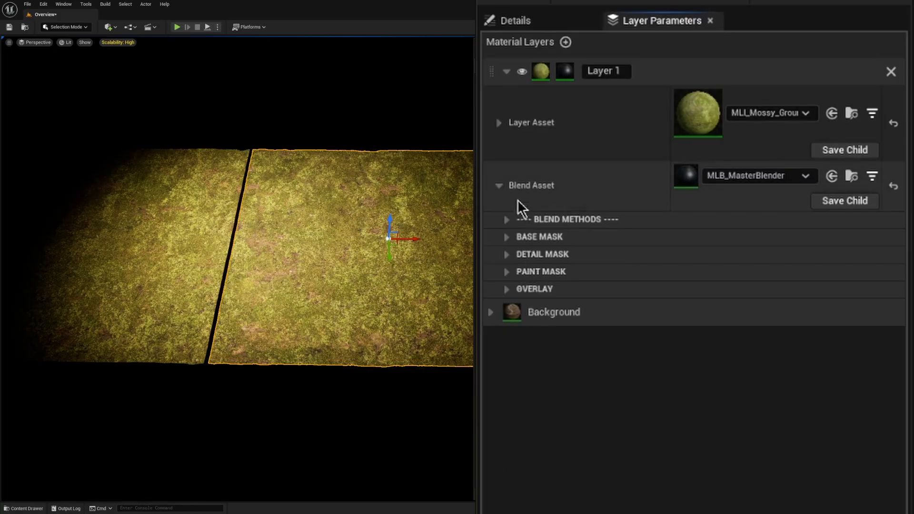
Step: Turn on Mask Debug in Layer 1's Blend Methods to view the mask and turn it off again
{"action": "left_click", "coordinate": [508, 220]}
{"action": "left_click", "coordinate": [535, 239]}
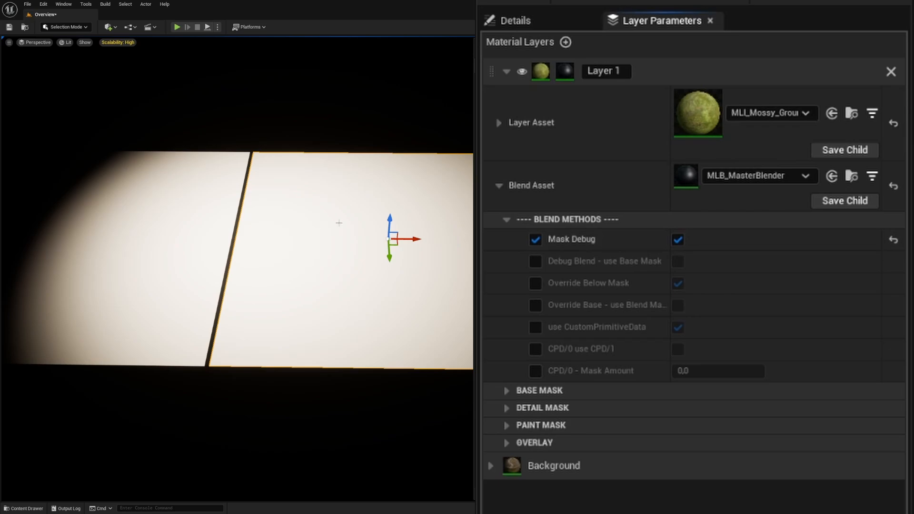
{"action": "left_click", "coordinate": [679, 240]}
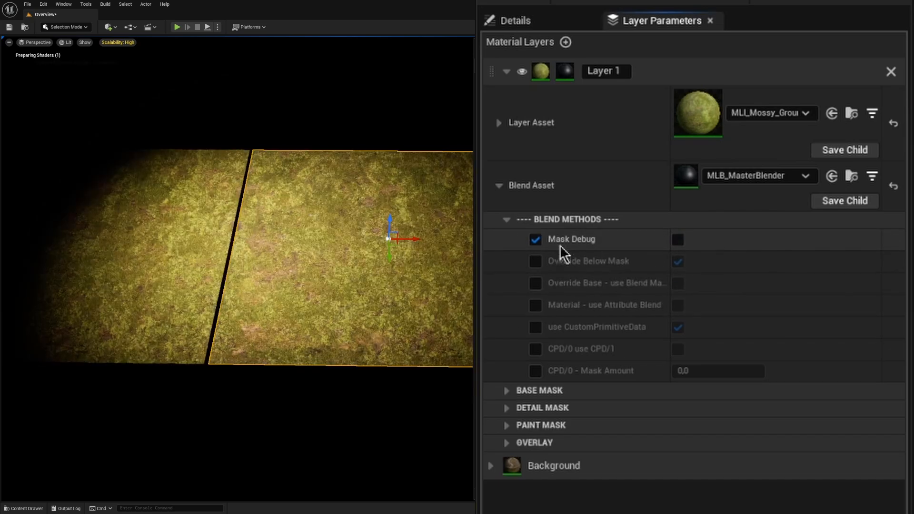
Step: Collapse Layer 1's Blend Methods group and the Background layer's Textures group, leaving the Background layer collapsed
{"action": "left_click", "coordinate": [506, 219]}
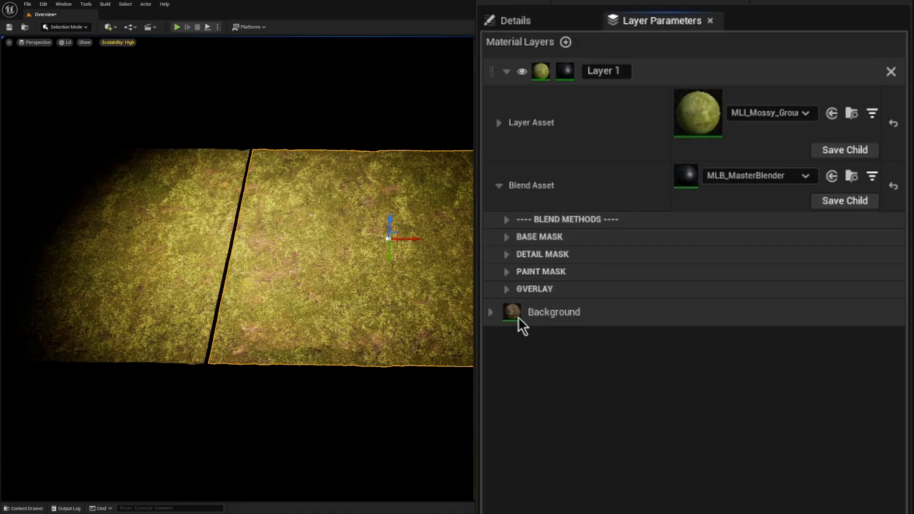
{"action": "left_click", "coordinate": [494, 318]}
{"action": "left_click", "coordinate": [508, 427]}
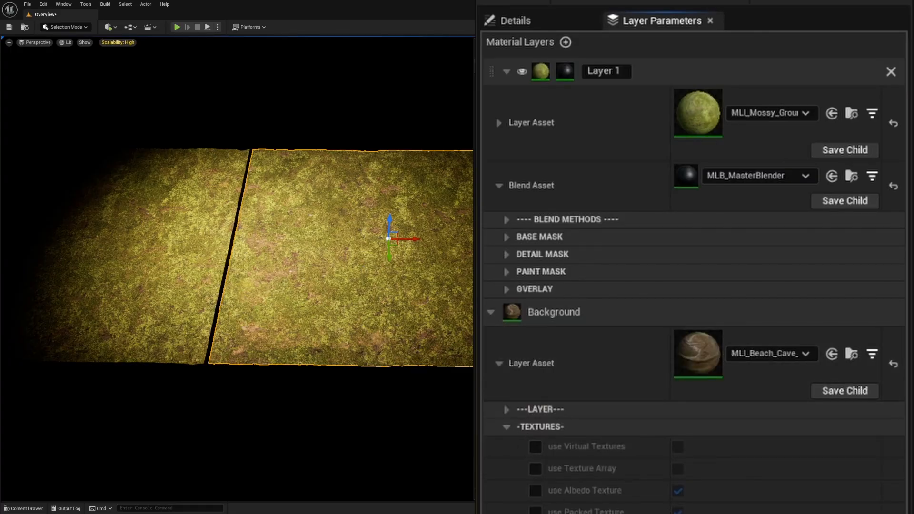
{"action": "left_click", "coordinate": [506, 427]}
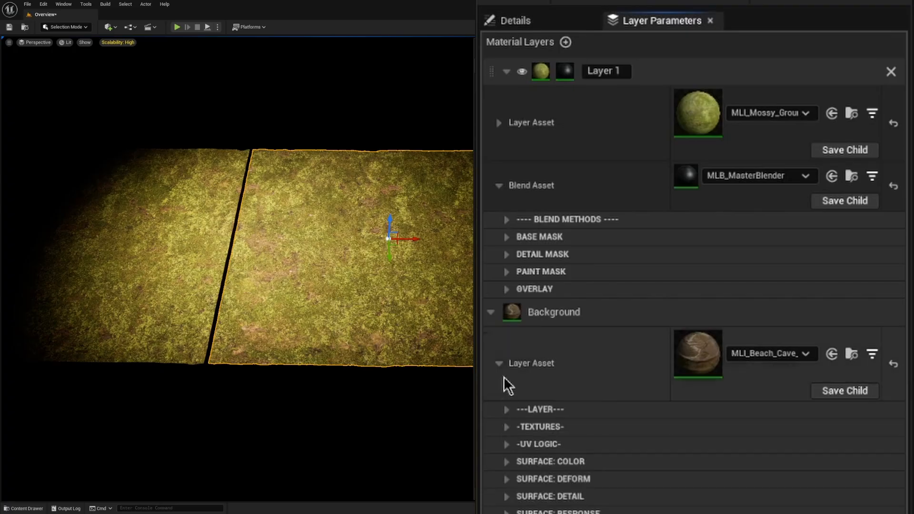
{"action": "left_click", "coordinate": [490, 312]}
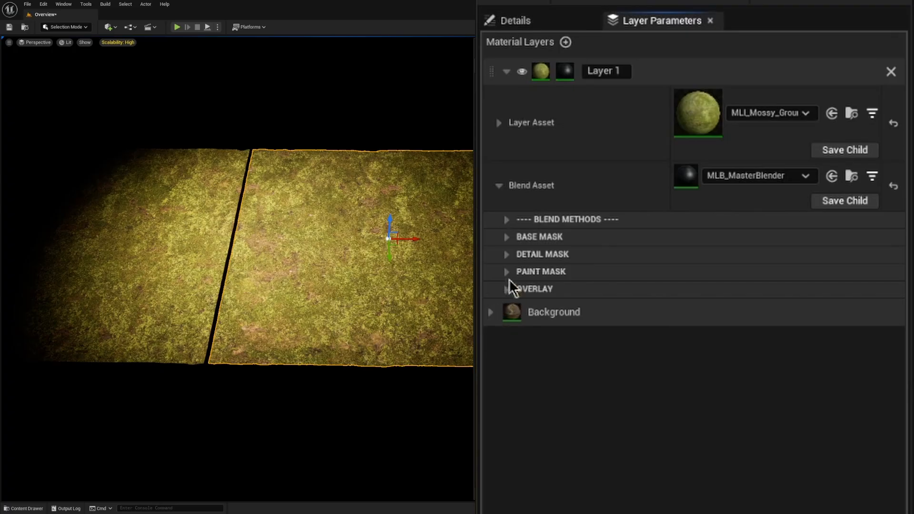
Step: Enable use Detail Mask and Detail in Blend - use Overlay in the Detail Mask group of Layer 1's blend asset
{"action": "left_click", "coordinate": [506, 255]}
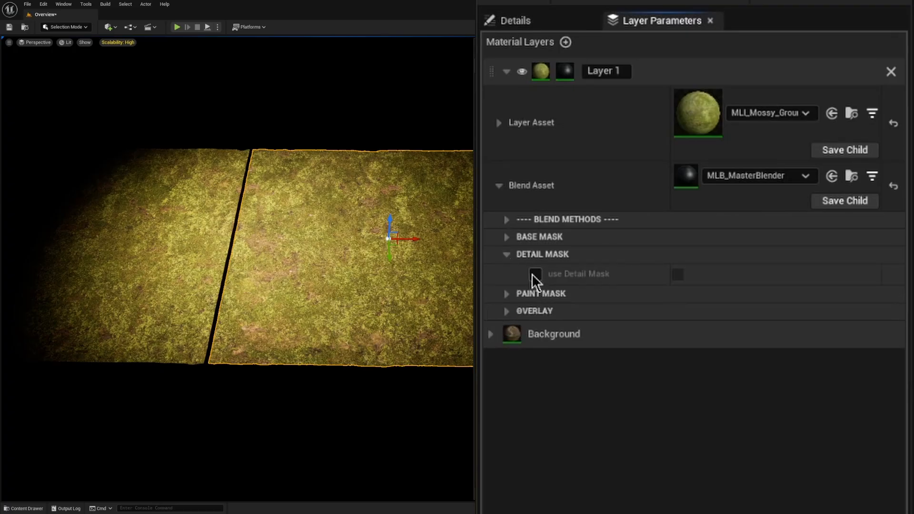
{"action": "left_click", "coordinate": [536, 274]}
{"action": "left_click", "coordinate": [678, 275]}
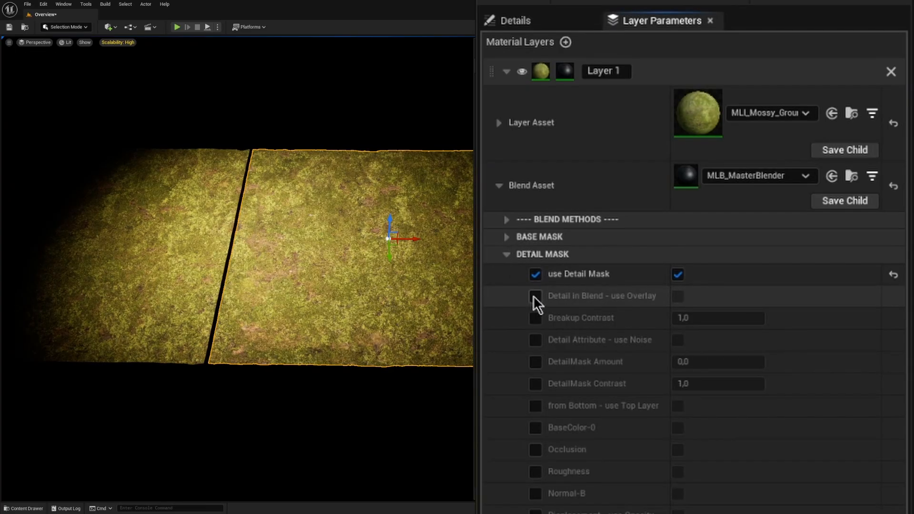
{"action": "left_click", "coordinate": [535, 296]}
{"action": "left_click", "coordinate": [677, 296]}
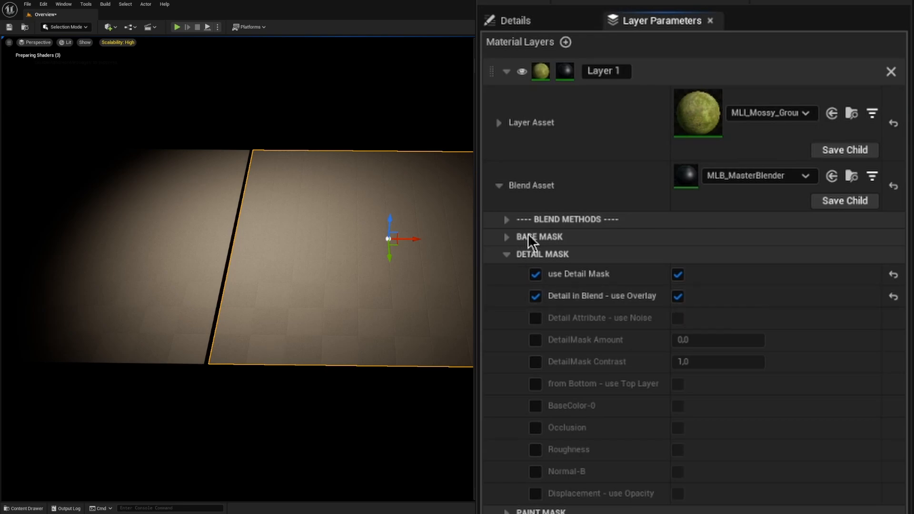
Step: Activate from Bottom - use Top Layer, DetailMask Contrast and DetailMask Amount in the Detail Mask group, and lower DetailMask Amount to about -0.82
{"action": "left_click", "coordinate": [535, 386]}
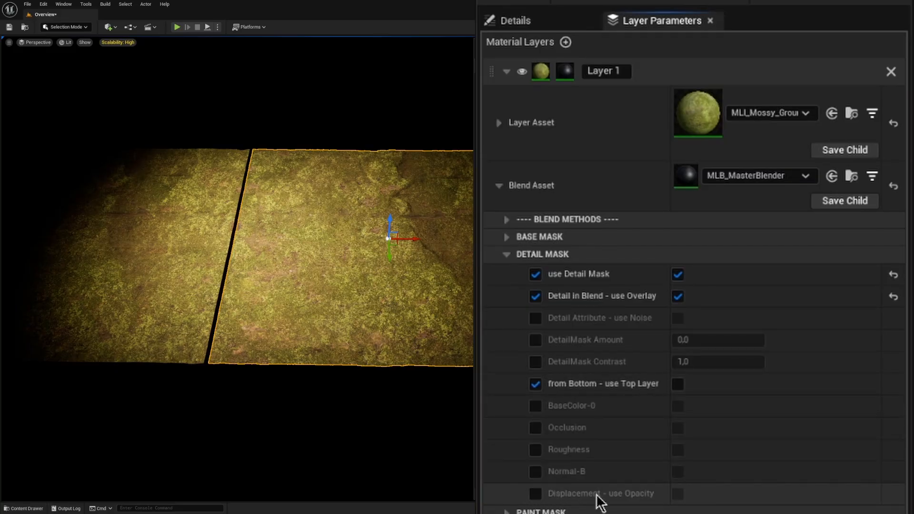
{"action": "left_click", "coordinate": [535, 361]}
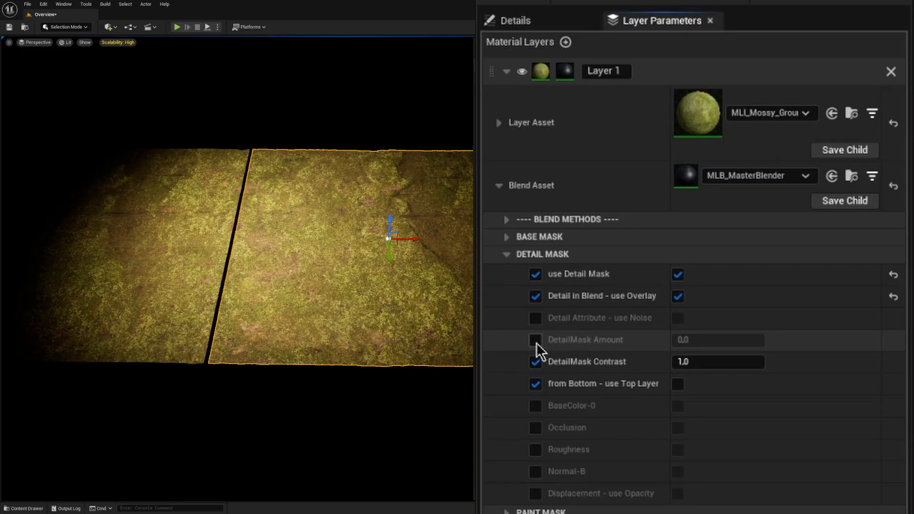
{"action": "left_click", "coordinate": [536, 340]}
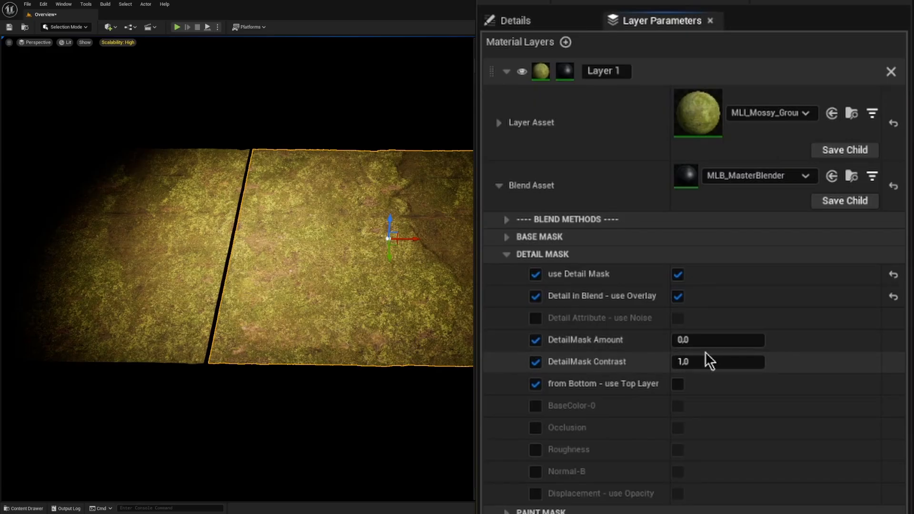
{"action": "mouse_move", "coordinate": [690, 341]}
{"action": "left_mouse_down"}
{"action": "mouse_move", "coordinate": [710, 340]}
{"action": "mouse_move", "coordinate": [667, 340]}
{"action": "mouse_move", "coordinate": [676, 340]}
{"action": "left_mouse_up"}
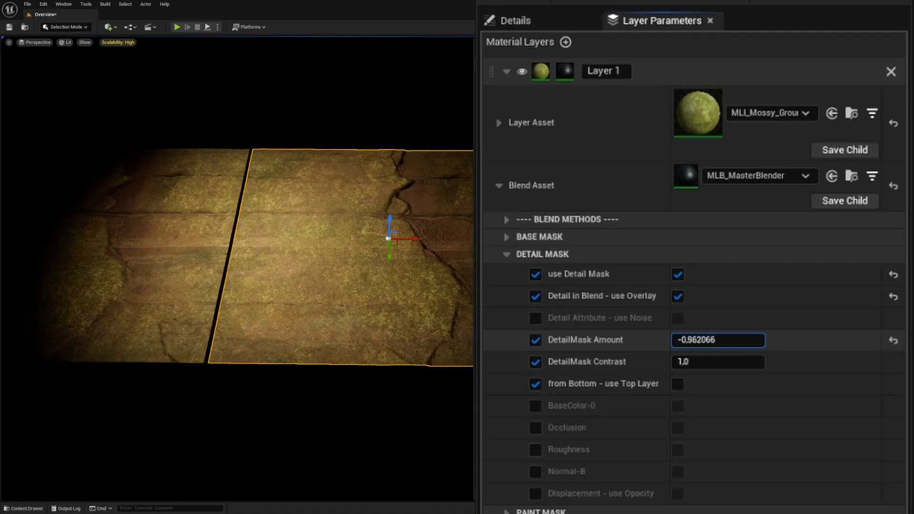
{"action": "left_click_drag", "start_coordinate": [676, 340], "coordinate": [669, 340]}
Step: Set DetailMask Contrast to 4 and DetailMask Amount to -0.5
{"action": "left_click", "coordinate": [694, 361]}
{"action": "type", "text": "4"}
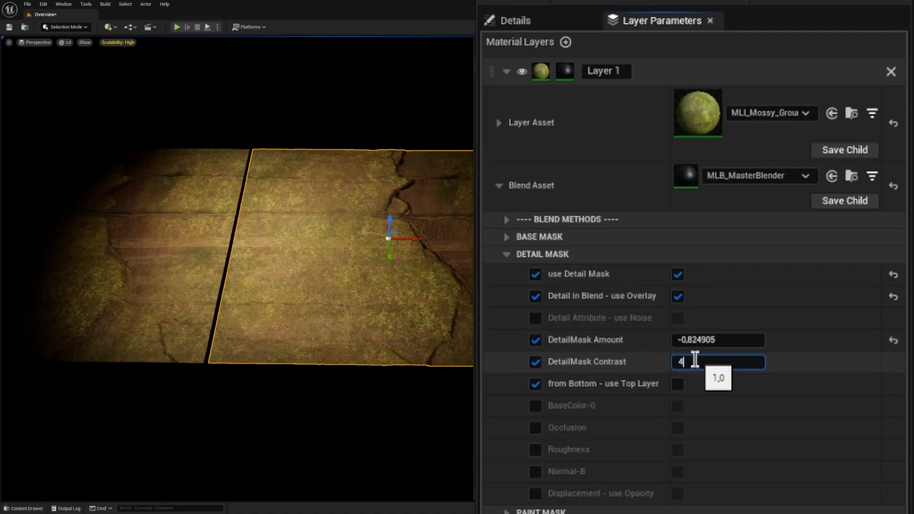
{"action": "key", "text": "Return"}
{"action": "mouse_move", "coordinate": [695, 340]}
{"action": "left_mouse_down"}
{"action": "mouse_move", "coordinate": [713, 340]}
{"action": "mouse_move", "coordinate": [693, 340]}
{"action": "mouse_move", "coordinate": [702, 340]}
{"action": "left_mouse_up"}
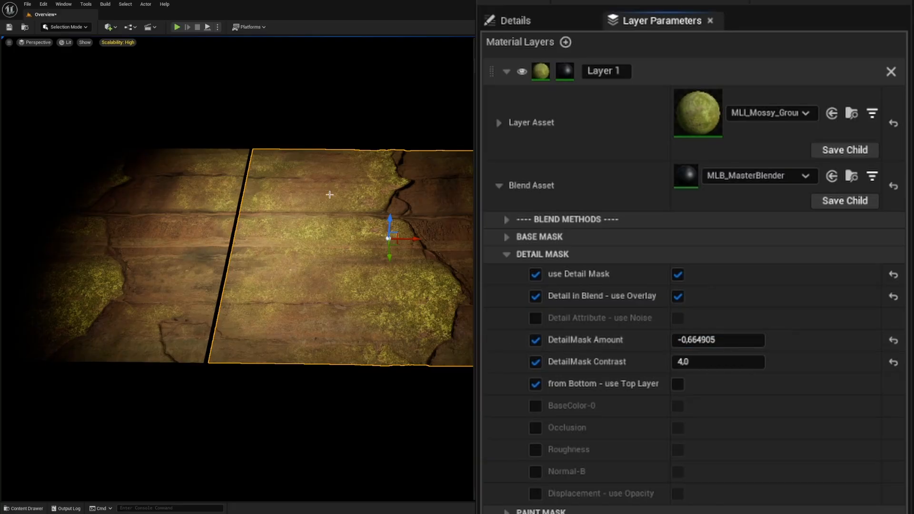
{"action": "left_click", "coordinate": [703, 340]}
{"action": "type", "text": "0"}
{"action": "key", "text": "Return"}
{"action": "type", "text": ",5"}
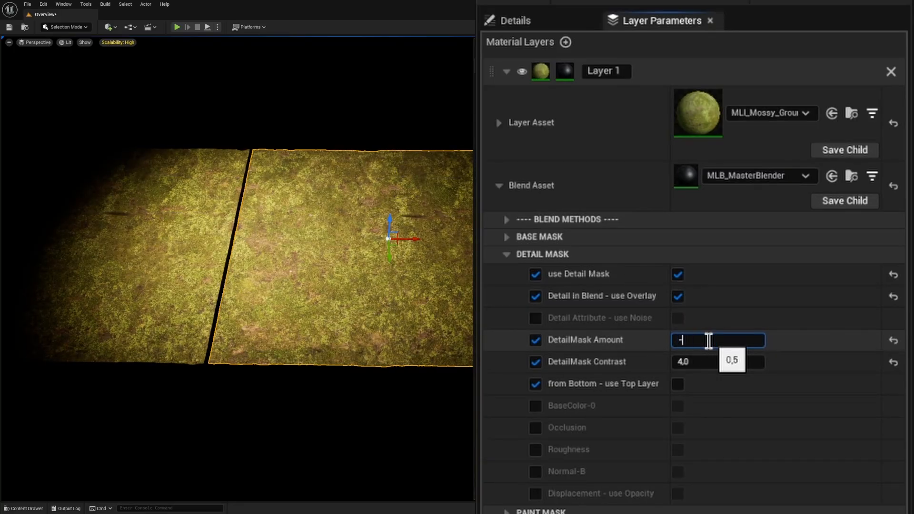
{"action": "key", "text": "Return"}
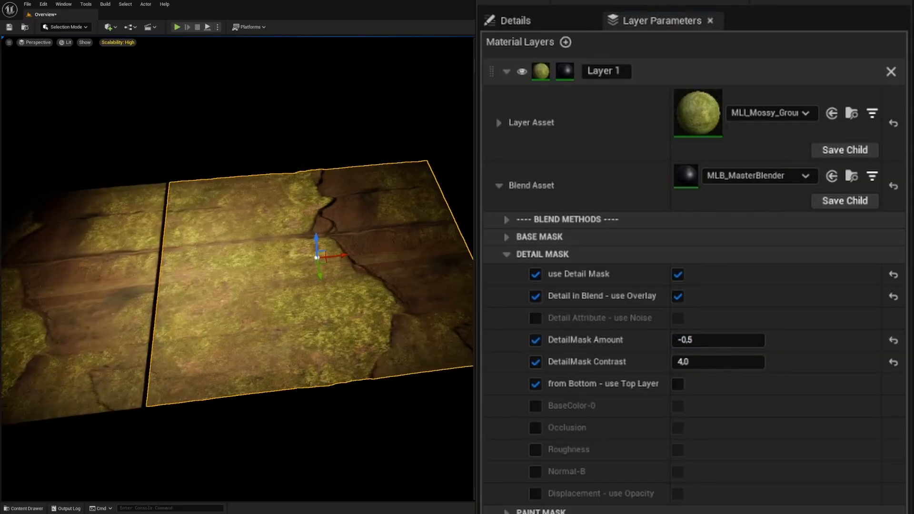
Step: Inspect how the moss blends over the cave wall on the planes, and view Layer 1's Base Mask settings
{"action": "right_click_drag", "start_coordinate": [238, 266], "coordinate": [266, 261]}
{"action": "scroll", "coordinate": [266, 261], "scroll_direction": "up", "scroll_amount": 2}
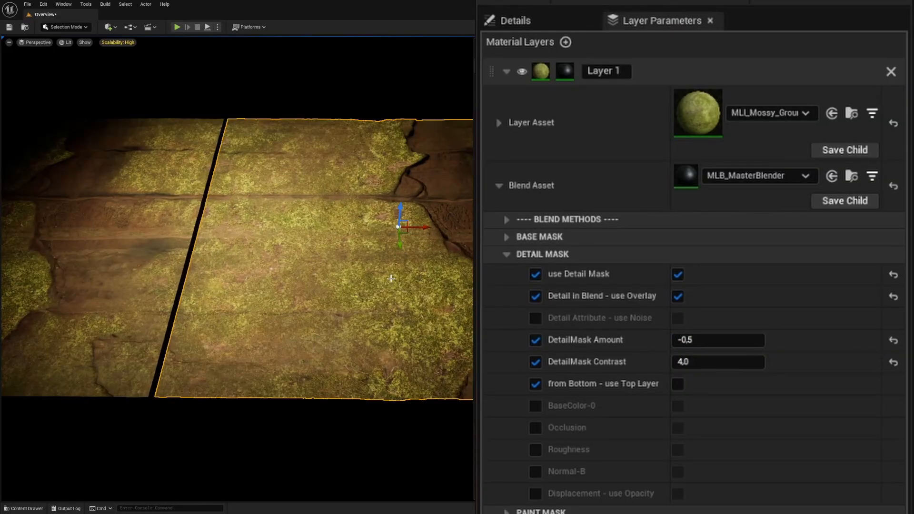
{"action": "key", "text": "s"}
{"action": "mouse_move", "coordinate": [391, 184]}
{"action": "right_mouse_down"}
{"action": "mouse_move", "coordinate": [381, 183]}
{"action": "mouse_move", "coordinate": [405, 184]}
{"action": "mouse_move", "coordinate": [390, 183]}
{"action": "right_mouse_up"}
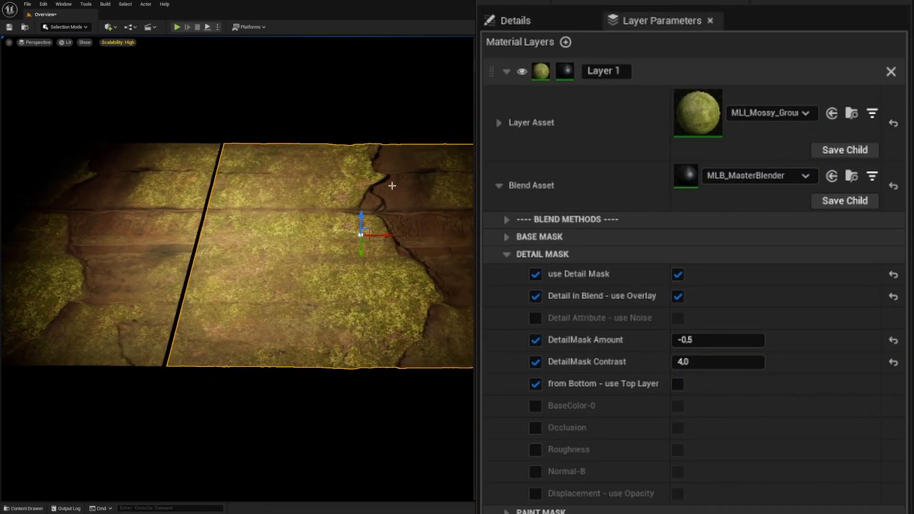
{"action": "left_click", "coordinate": [398, 121]}
{"action": "left_click", "coordinate": [378, 230]}
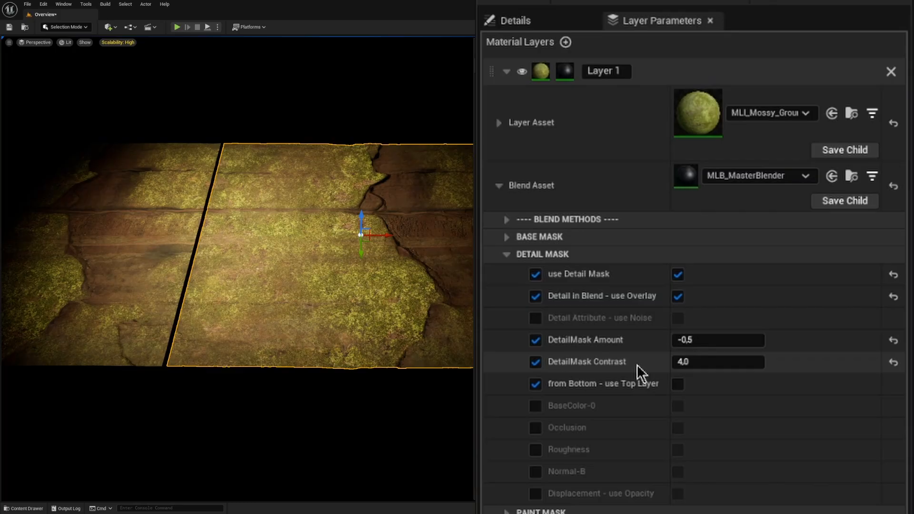
{"action": "left_click", "coordinate": [508, 256]}
{"action": "left_click", "coordinate": [507, 256]}
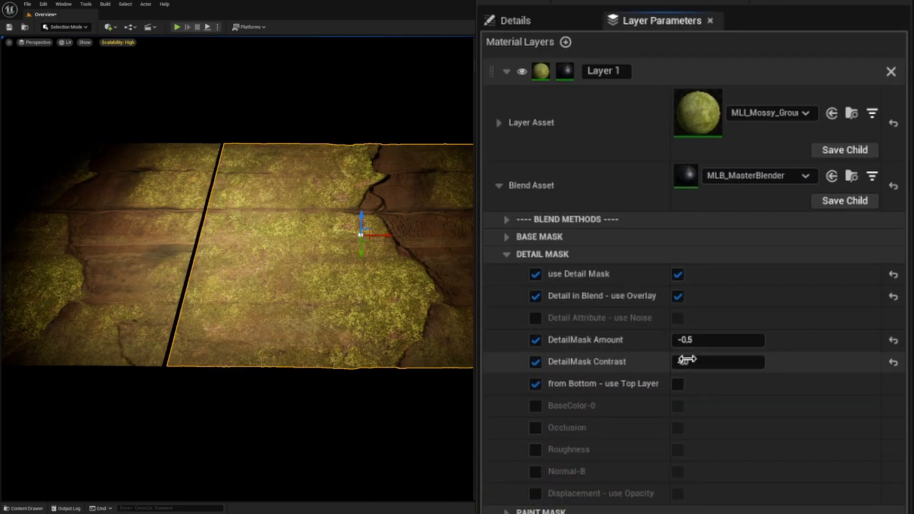
{"action": "left_click", "coordinate": [503, 237]}
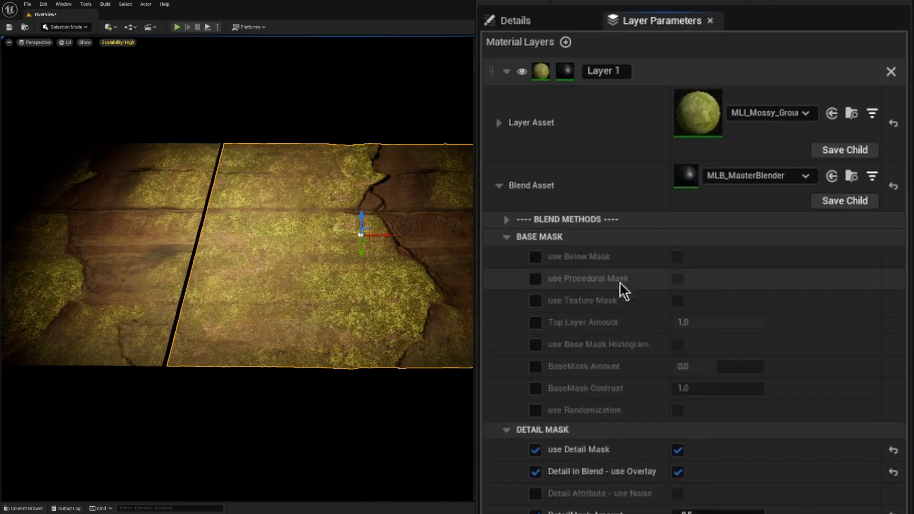
{"action": "left_click", "coordinate": [506, 238]}
Step: Collapse Layer 1's blend asset and expand its layer asset to view the UV Logic and Surface: Color groups
{"action": "left_click", "coordinate": [499, 185]}
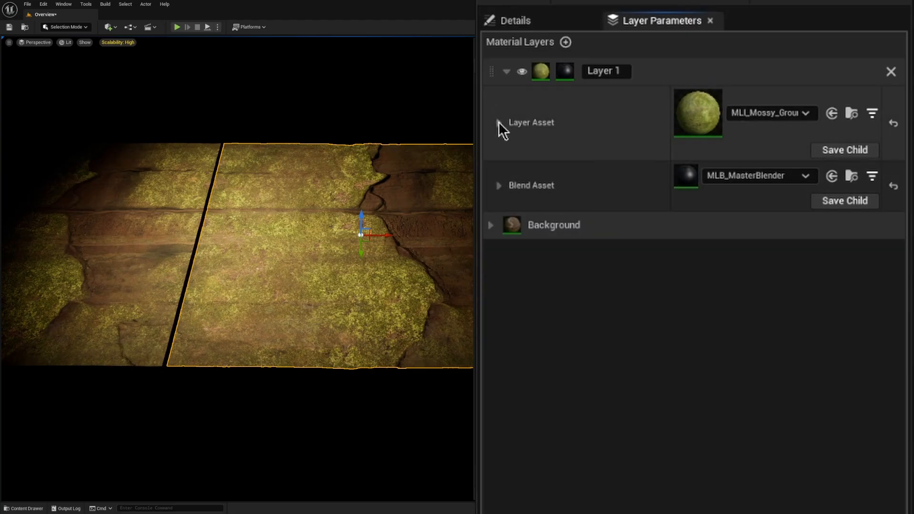
{"action": "left_click", "coordinate": [499, 123]}
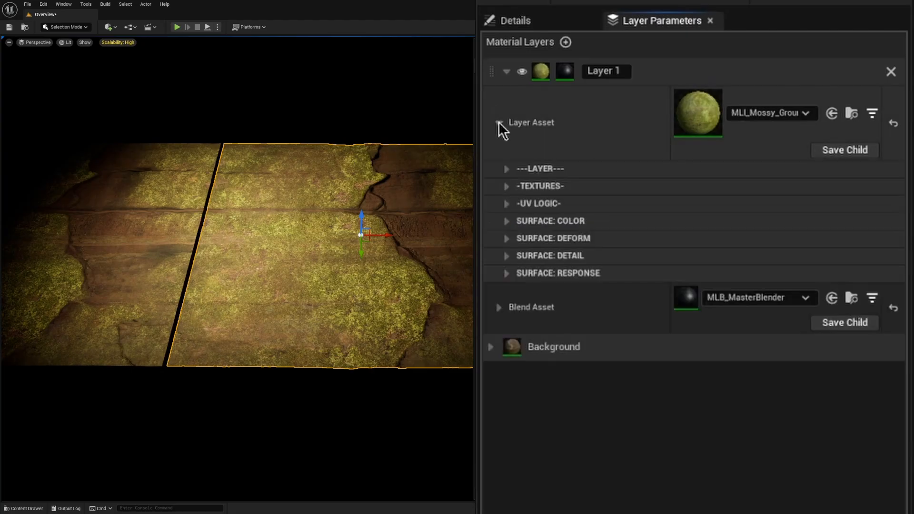
{"action": "left_click", "coordinate": [507, 204]}
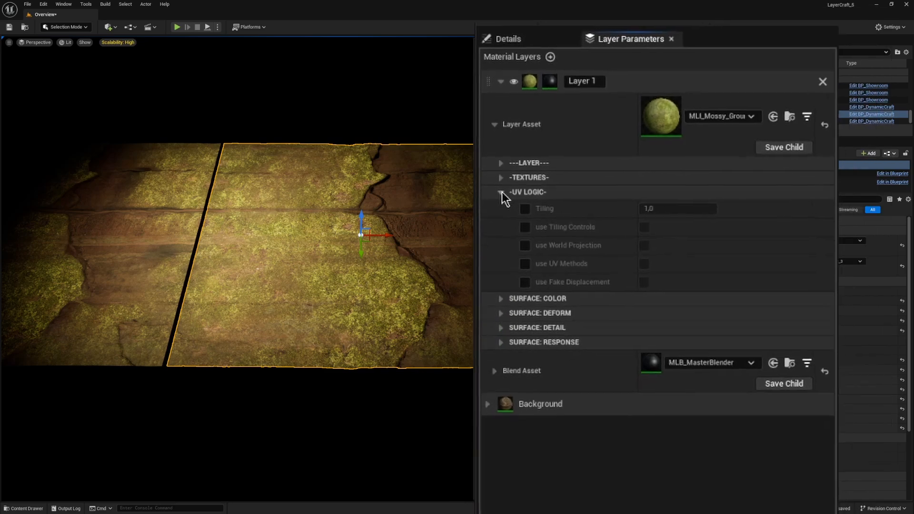
{"action": "left_click", "coordinate": [507, 204]}
{"action": "left_click", "coordinate": [507, 221]}
{"action": "left_click", "coordinate": [501, 187]}
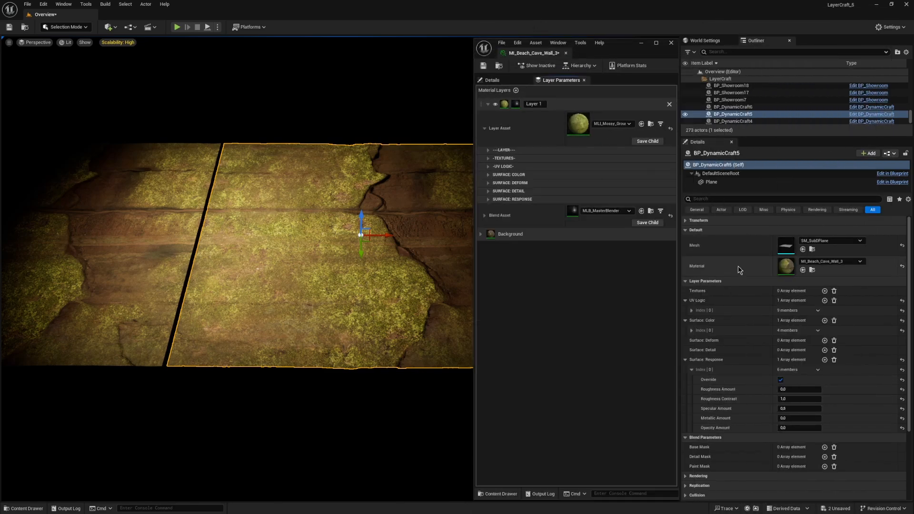
Step: Collapse Surface: Response in BP_DynamicCraft5's Layer Parameters to tidy the list of overrides
{"action": "left_click", "coordinate": [685, 282]}
{"action": "left_click", "coordinate": [686, 290]}
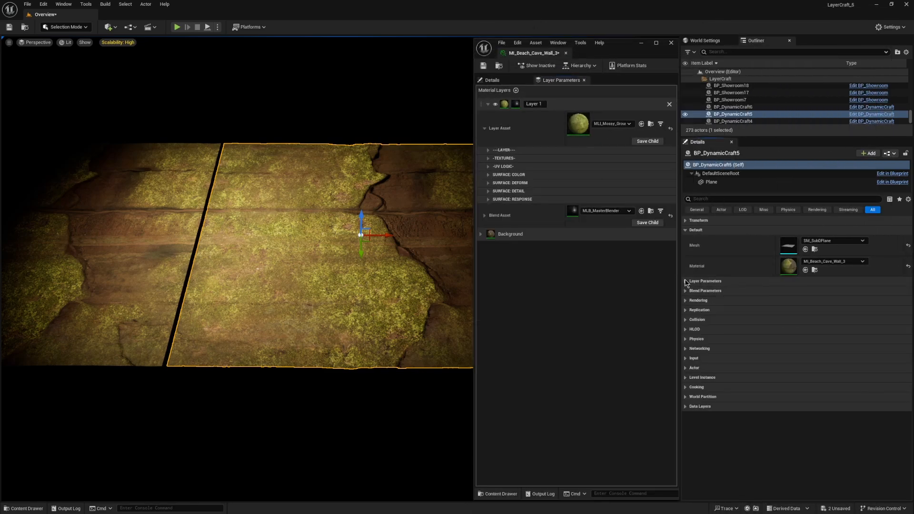
{"action": "left_click", "coordinate": [686, 282]}
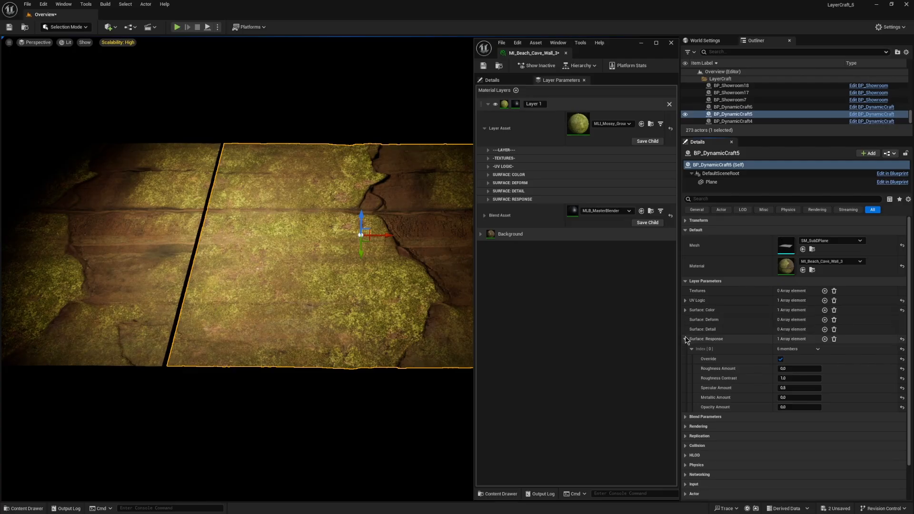
{"action": "left_click", "coordinate": [686, 340]}
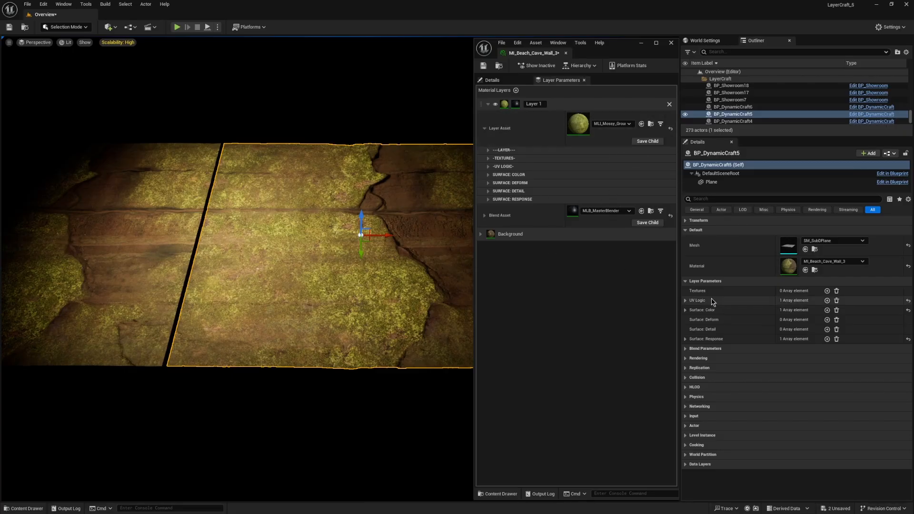
Step: Add a second UV Logic array element to BP_DynamicCraft5 and enable Override on Index 1
{"action": "left_click", "coordinate": [643, 297]}
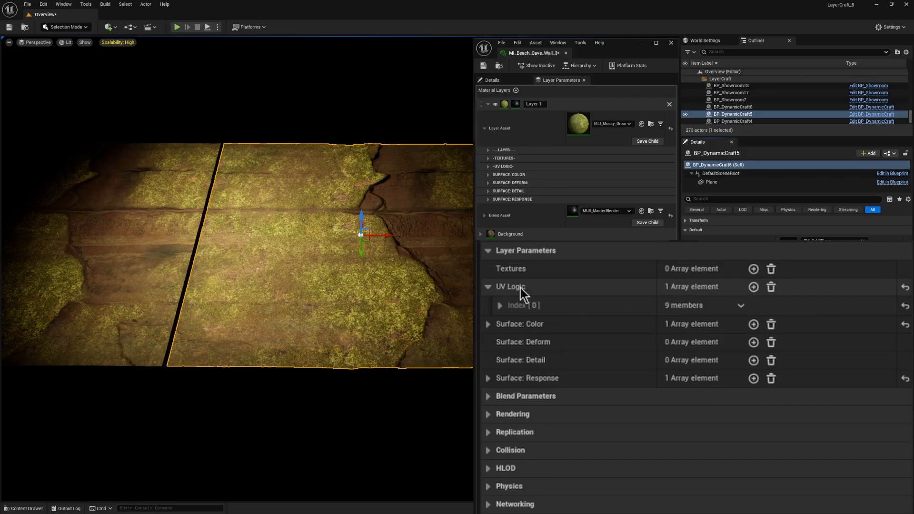
{"action": "left_click", "coordinate": [754, 286]}
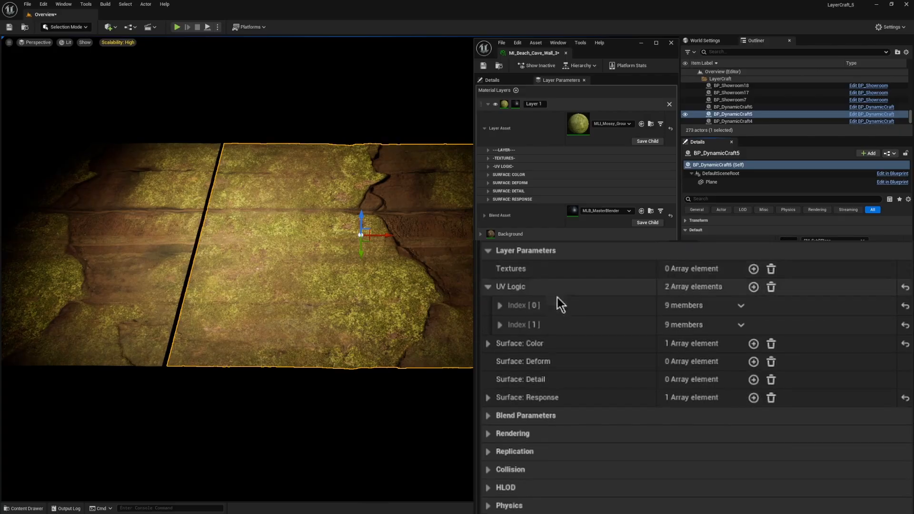
{"action": "left_click", "coordinate": [499, 325]}
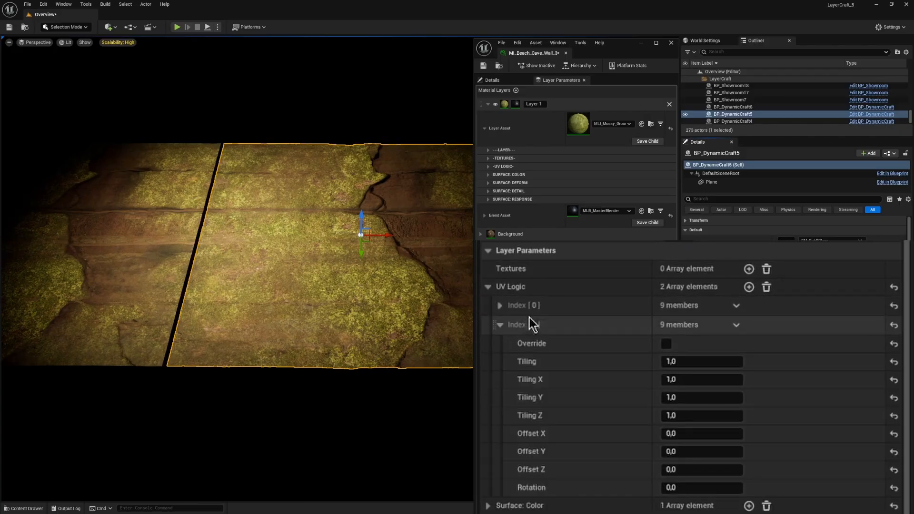
{"action": "left_click", "coordinate": [667, 344]}
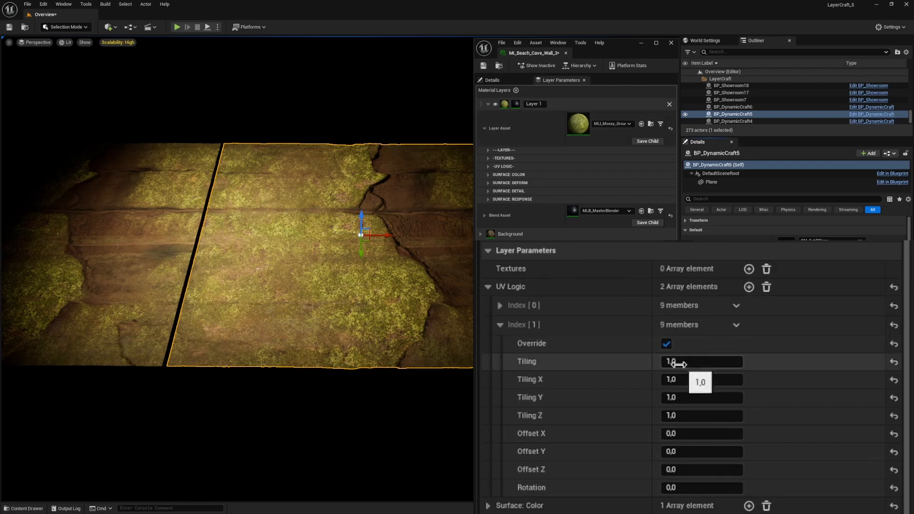
Step: Set Tiling of UV Logic Index 1 to 2
{"action": "mouse_move", "coordinate": [673, 362]}
{"action": "left_mouse_down"}
{"action": "mouse_move", "coordinate": [702, 361]}
{"action": "mouse_move", "coordinate": [663, 361]}
{"action": "mouse_move", "coordinate": [703, 361]}
{"action": "mouse_move", "coordinate": [691, 361]}
{"action": "left_mouse_up"}
{"action": "left_click", "coordinate": [700, 362]}
{"action": "type", "text": "2"}
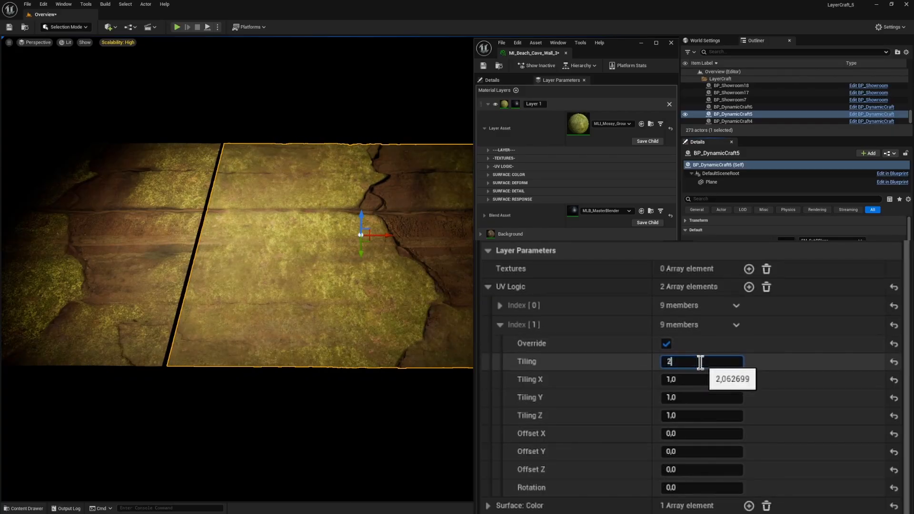
{"action": "key", "text": "Return"}
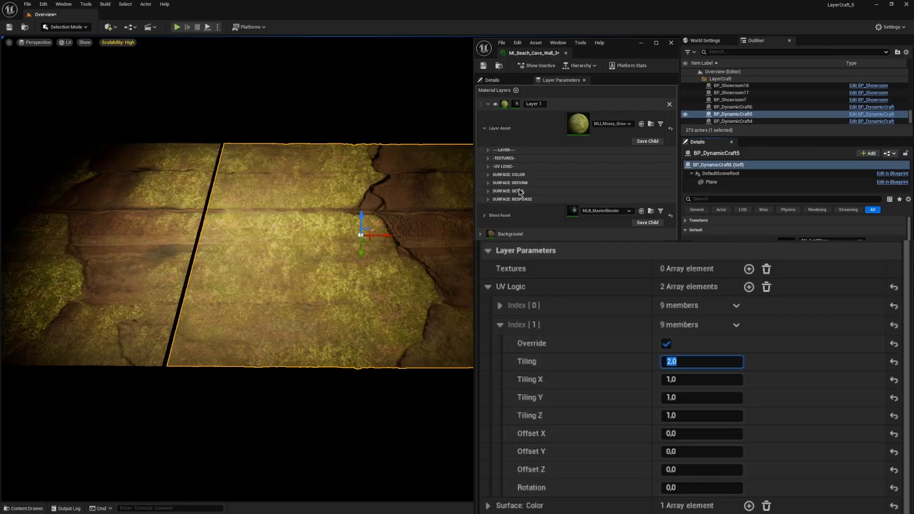
Step: Try a different Tiling Z for UV Logic Index 1, set it back to 1 and collapse the entry
{"action": "left_click", "coordinate": [488, 167]}
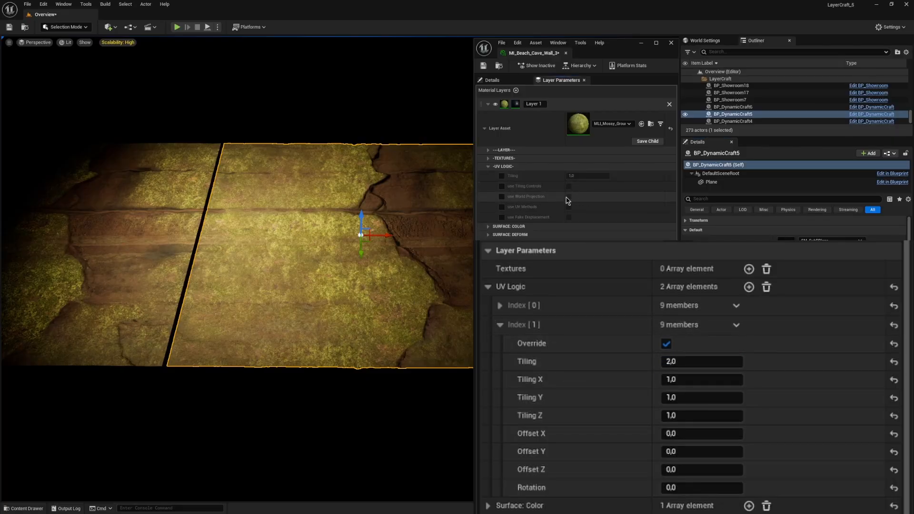
{"action": "left_click_drag", "start_coordinate": [674, 419], "coordinate": [681, 416]}
{"action": "left_click", "coordinate": [681, 416]}
{"action": "type", "text": "1"}
{"action": "key", "text": "Return"}
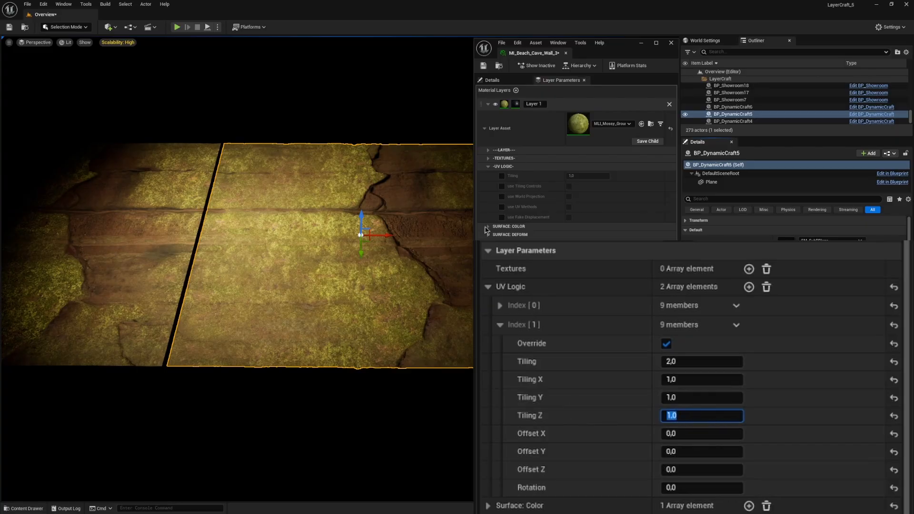
{"action": "left_click", "coordinate": [499, 325]}
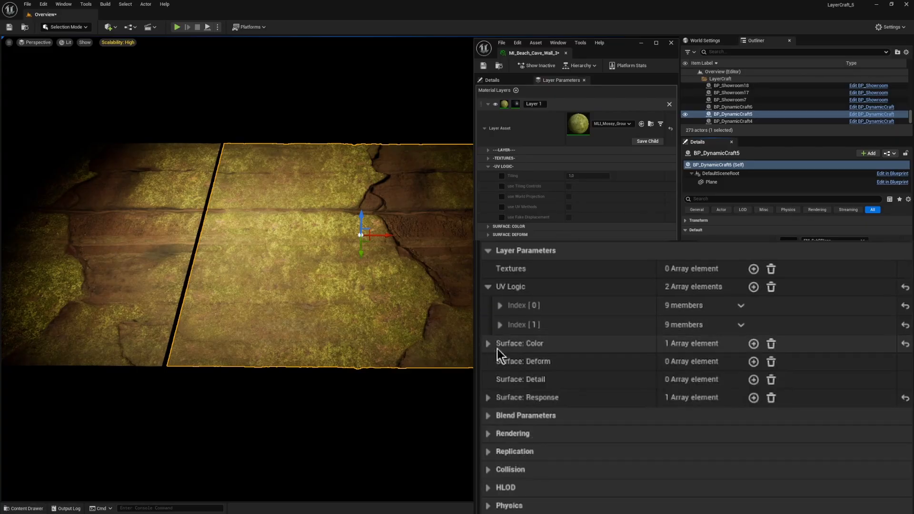
Step: Add a second Surface: Response array element to BP_DynamicCraft5 and enable Override on Index 1
{"action": "left_click", "coordinate": [488, 398]}
{"action": "scroll", "coordinate": [498, 389], "scroll_direction": "down", "scroll_amount": 3}
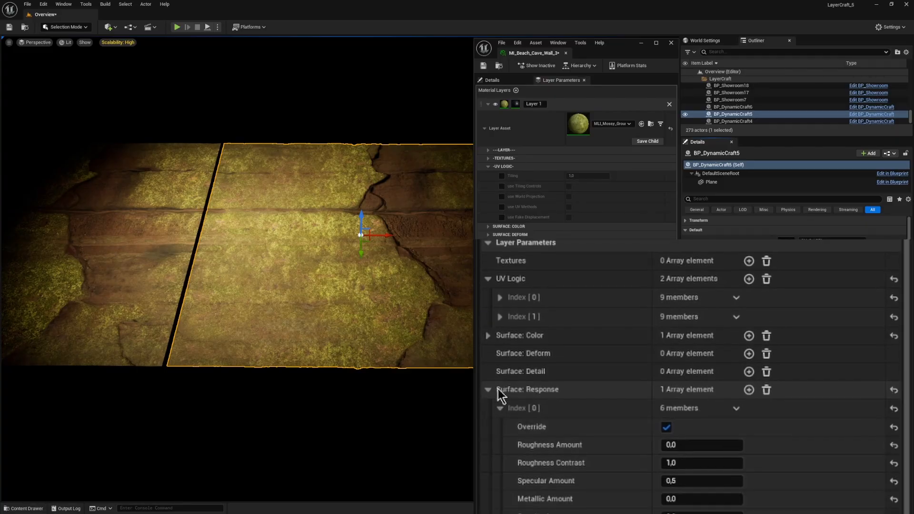
{"action": "left_click", "coordinate": [500, 389]}
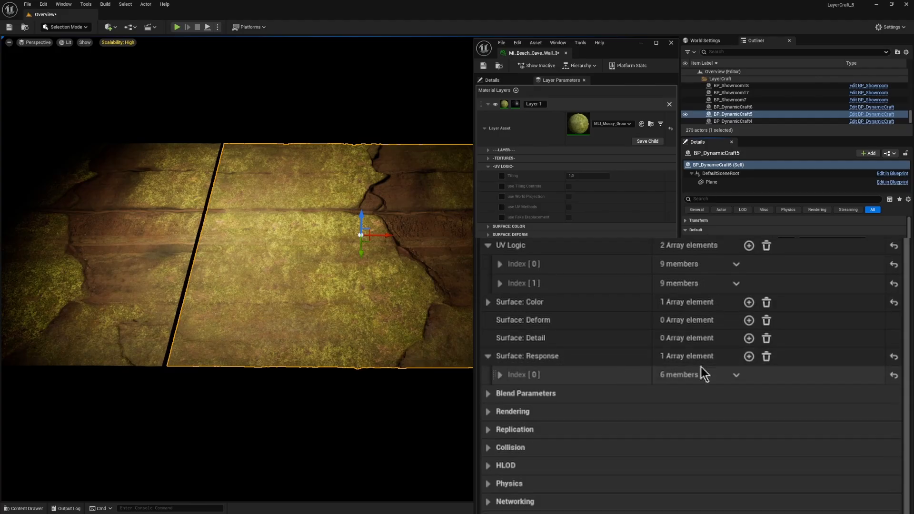
{"action": "left_click", "coordinate": [749, 360]}
{"action": "left_click", "coordinate": [500, 395]}
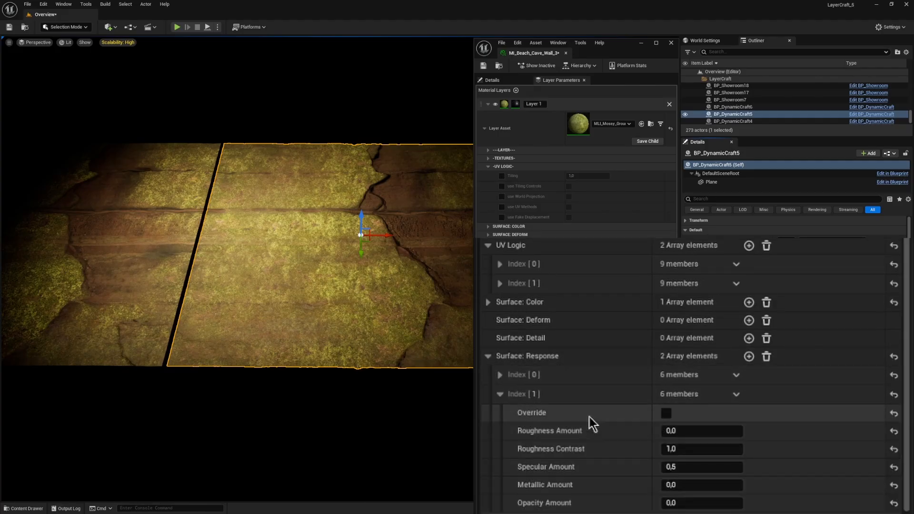
{"action": "left_click", "coordinate": [666, 414]}
Step: Set Surface: Response Index 1's Roughness Amount to about -2.32 and Specular Amount to about 1.67, and collapse the group
{"action": "left_click_drag", "start_coordinate": [696, 432], "coordinate": [665, 431]}
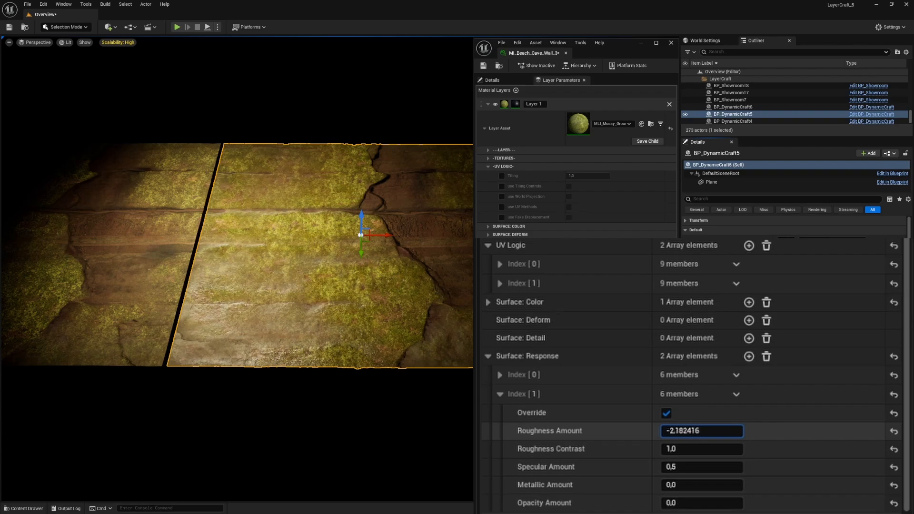
{"action": "left_click_drag", "start_coordinate": [664, 432], "coordinate": [617, 438]}
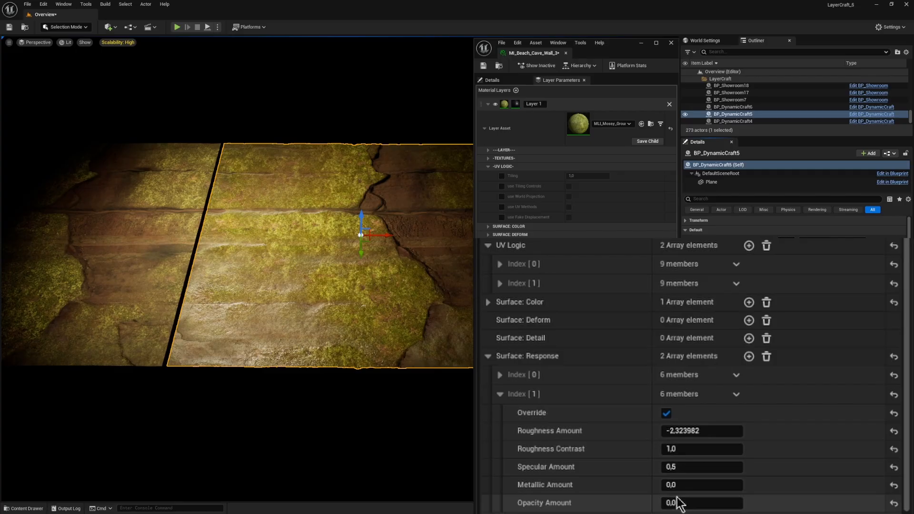
{"action": "left_click_drag", "start_coordinate": [675, 467], "coordinate": [686, 468]}
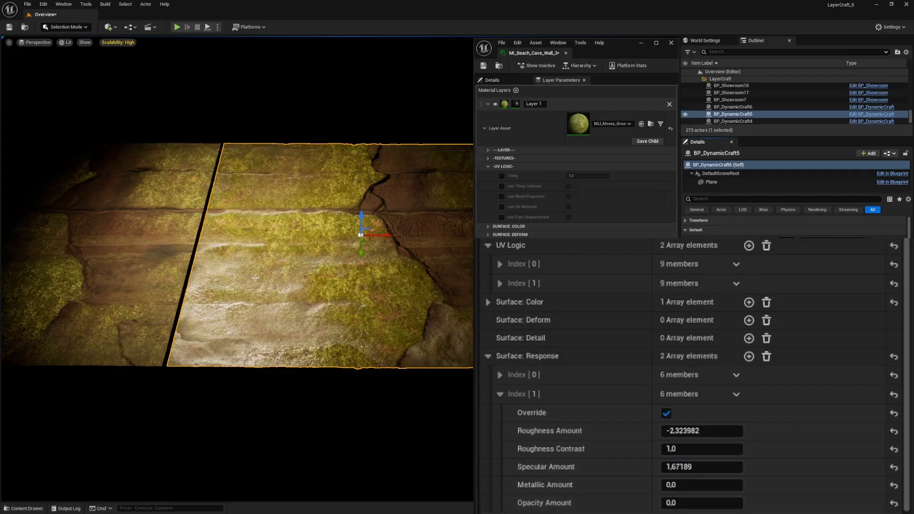
{"action": "left_click", "coordinate": [488, 355]}
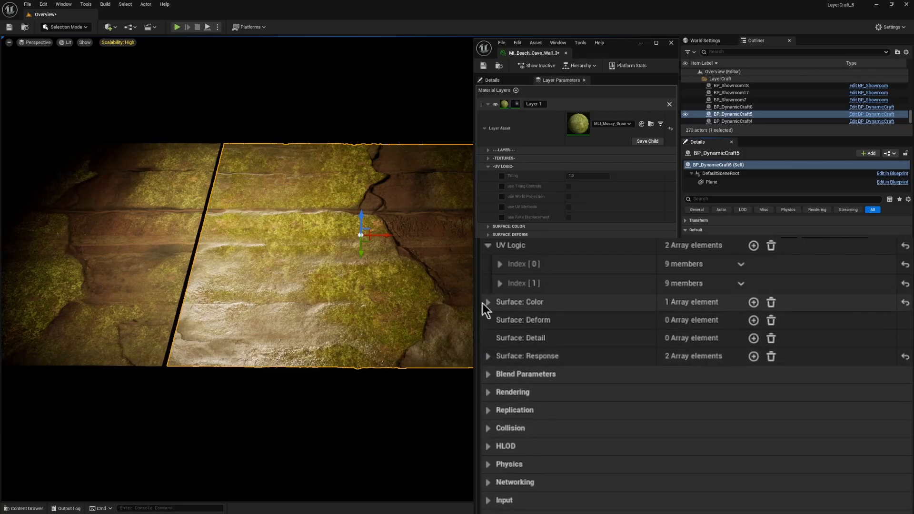
Step: Add a second Surface: Color element, override Index 1 with Brightness 0.592, and collapse the actor's Layer Parameters
{"action": "left_click", "coordinate": [486, 303]}
{"action": "left_click", "coordinate": [749, 303]}
{"action": "left_click", "coordinate": [500, 340]}
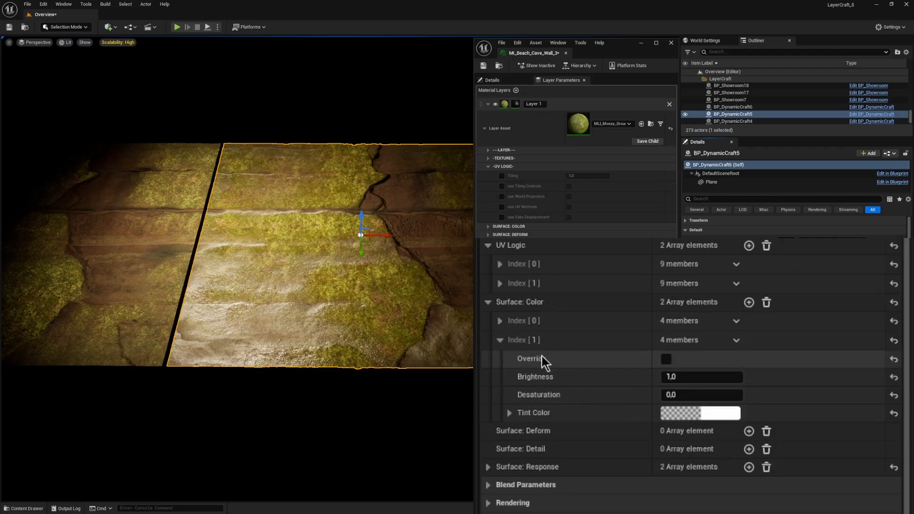
{"action": "left_click", "coordinate": [666, 359]}
{"action": "left_click_drag", "start_coordinate": [703, 379], "coordinate": [667, 377]}
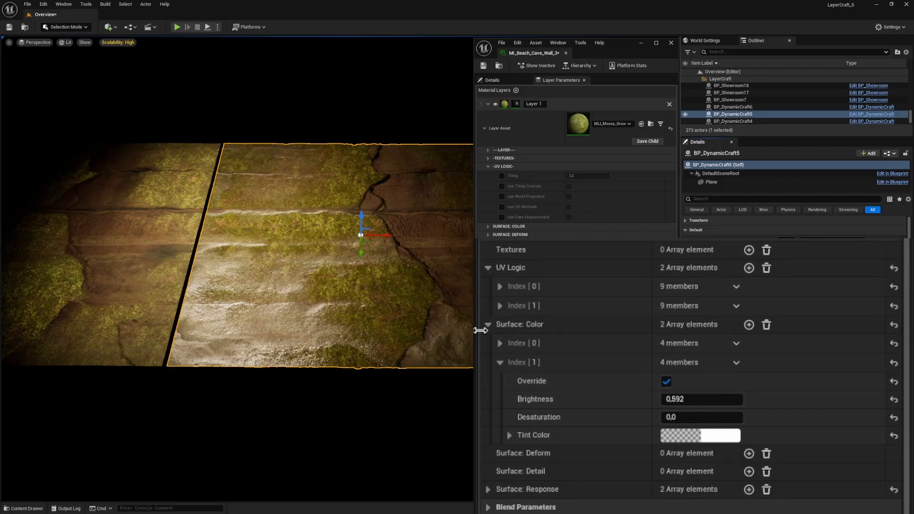
{"action": "left_click", "coordinate": [487, 329]}
{"action": "left_click", "coordinate": [488, 339]}
{"action": "left_click", "coordinate": [488, 333]}
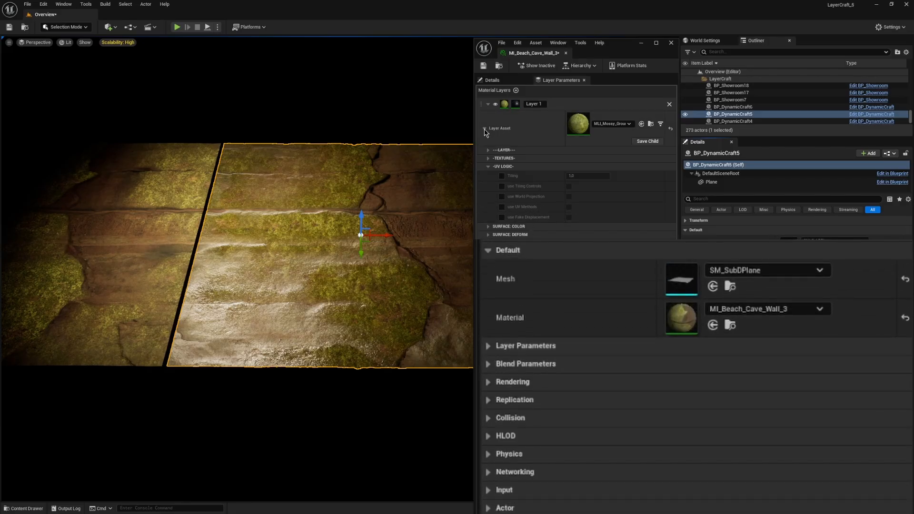
Step: Expand the actor's Blend Parameters and the Detail Mask settings of Layer 1's Blend Asset for comparison
{"action": "left_click", "coordinate": [484, 129]}
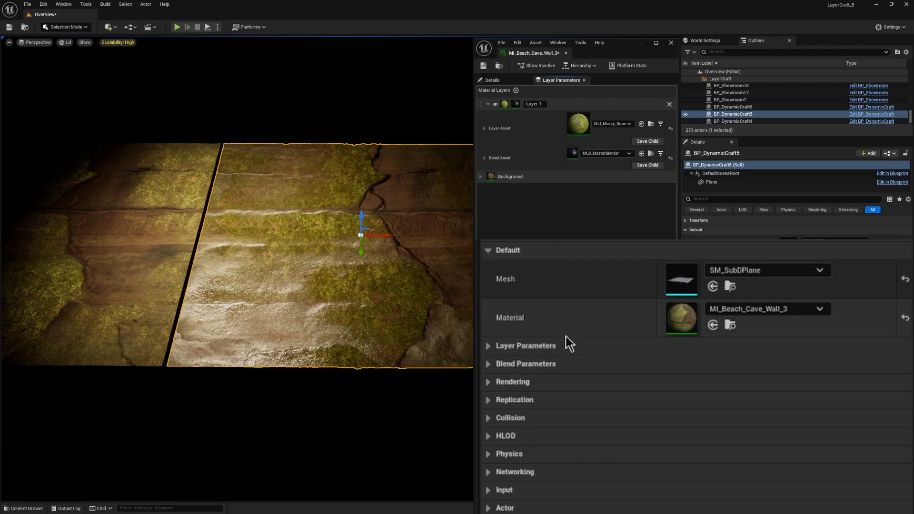
{"action": "left_click", "coordinate": [487, 364]}
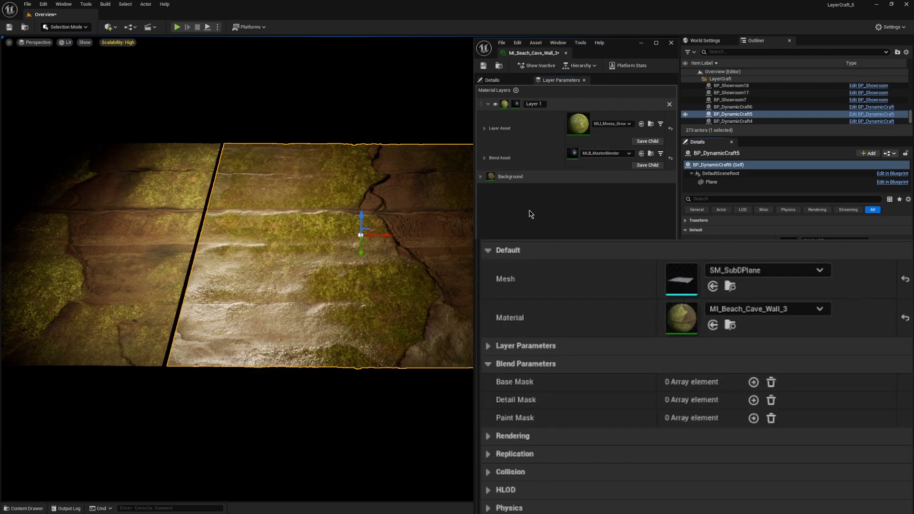
{"action": "left_click", "coordinate": [484, 158]}
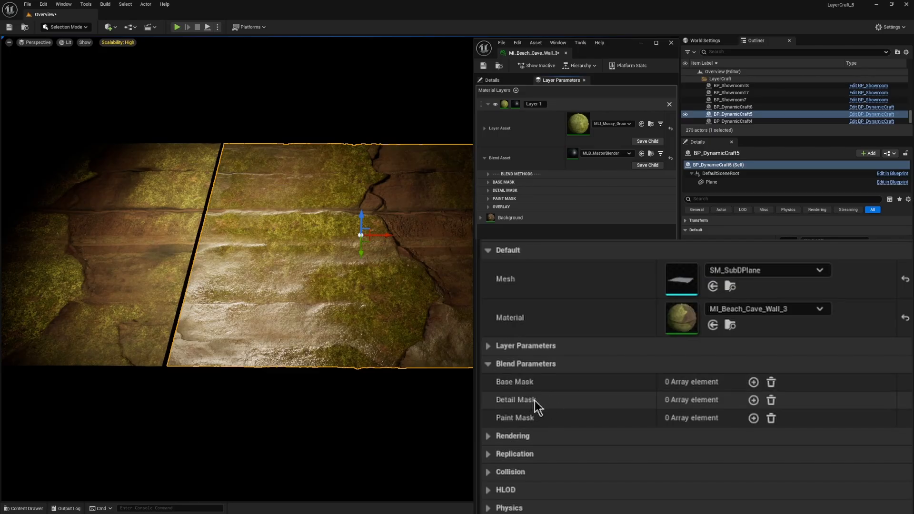
{"action": "left_click", "coordinate": [490, 191]}
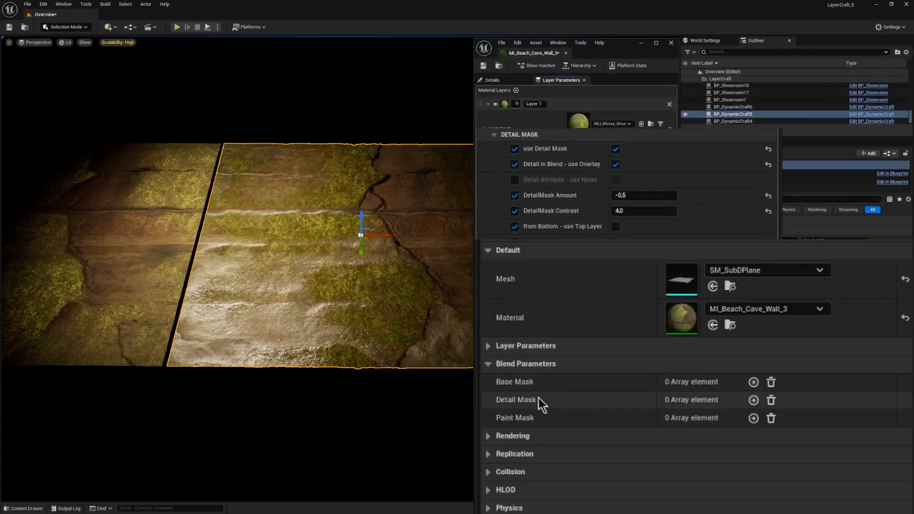
Step: Add a Detail Mask array element to the actor's Blend Parameters and enable Override on Index 0
{"action": "left_click", "coordinate": [753, 400]}
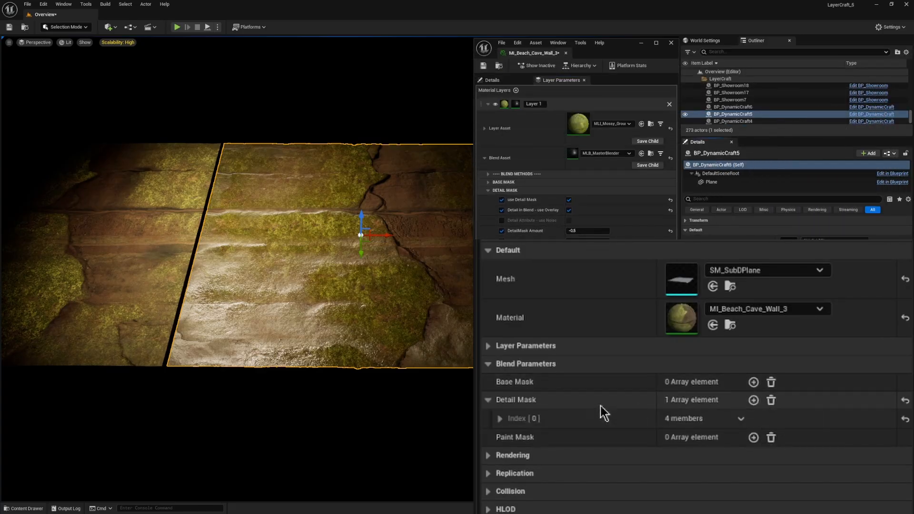
{"action": "left_click", "coordinate": [500, 418]}
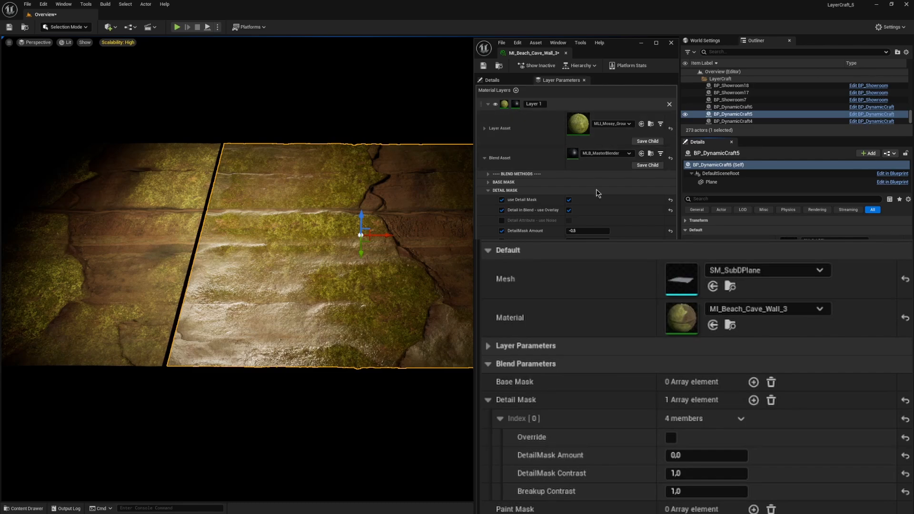
{"action": "left_click", "coordinate": [671, 437]}
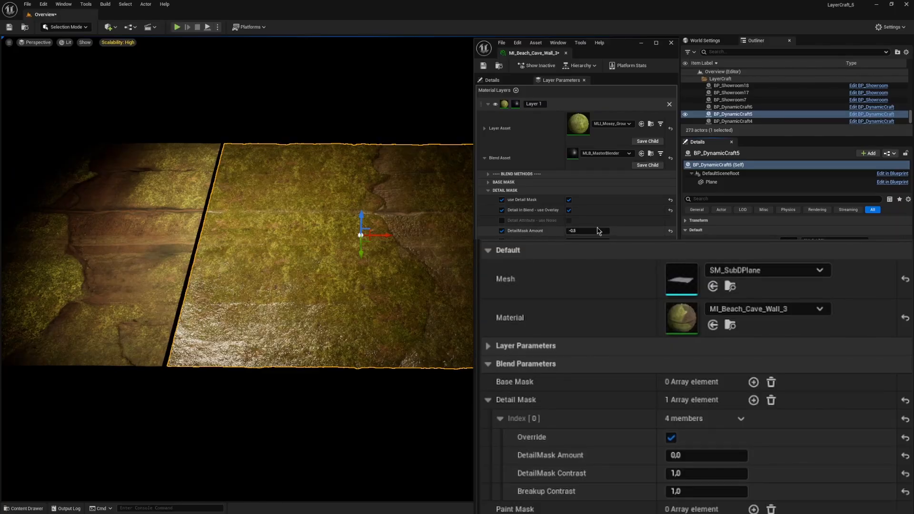
Step: Set Detail Mask Index 0's DetailMask Amount to -0.5 and DetailMask Contrast to 4 to match the material
{"action": "left_click", "coordinate": [701, 455]}
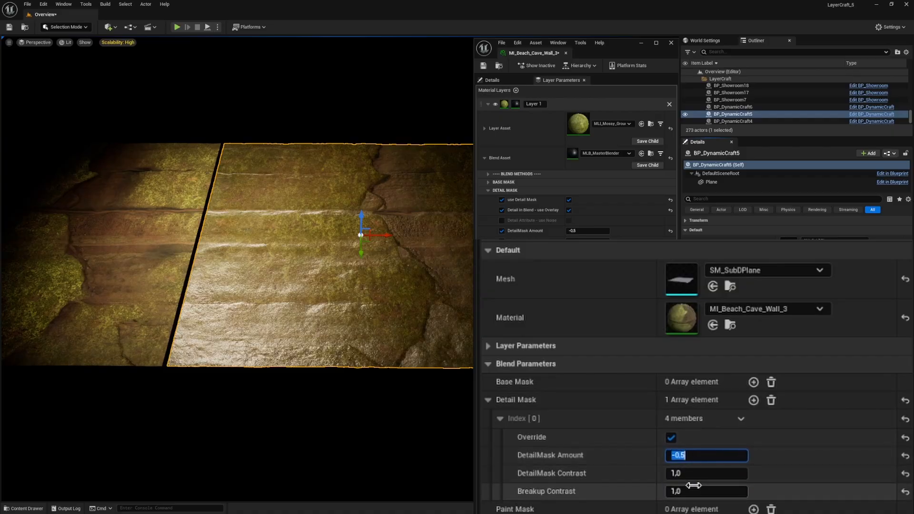
{"action": "left_click", "coordinate": [697, 477]}
{"action": "type", "text": "4"}
{"action": "key", "text": "Return"}
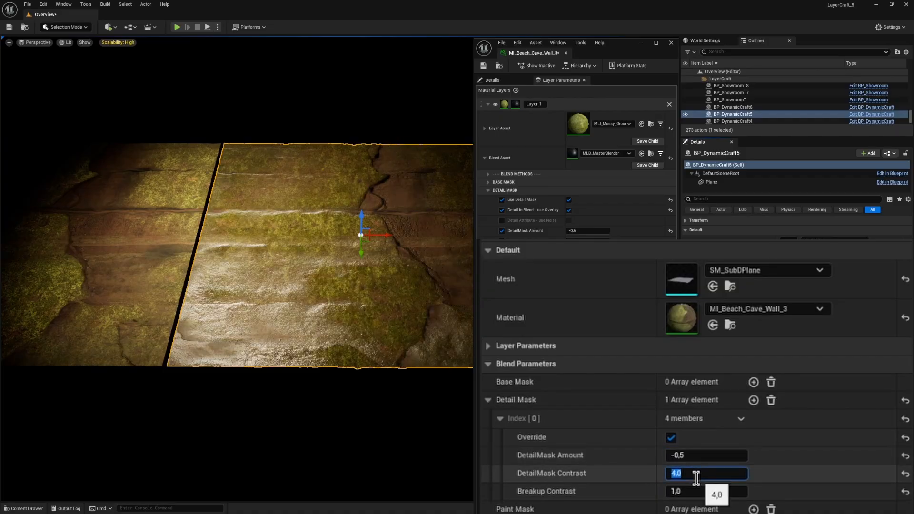
Step: Toggle the Detail Mask override off and on, raise DetailMask Contrast to about 17.06, and collapse Blend Parameters
{"action": "left_click", "coordinate": [671, 437]}
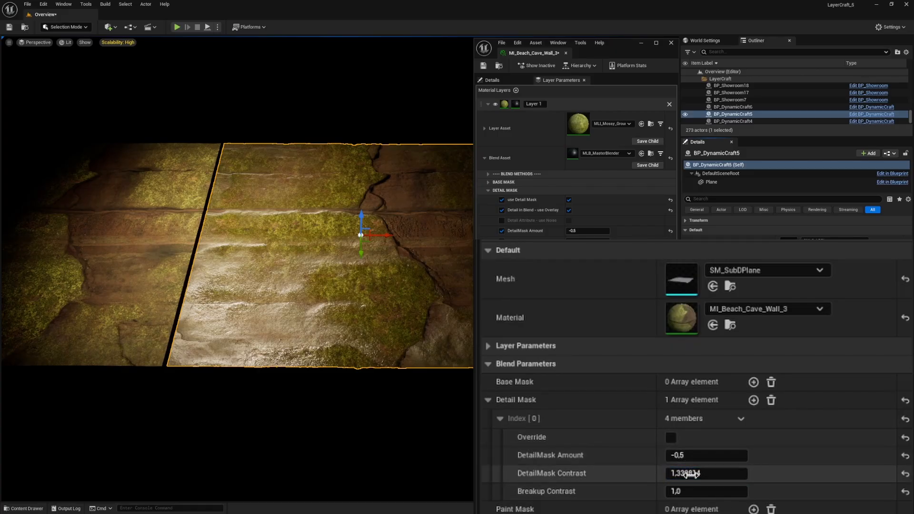
{"action": "left_click", "coordinate": [671, 438]}
{"action": "left_click_drag", "start_coordinate": [678, 473], "coordinate": [699, 474]}
{"action": "left_click", "coordinate": [787, 359]}
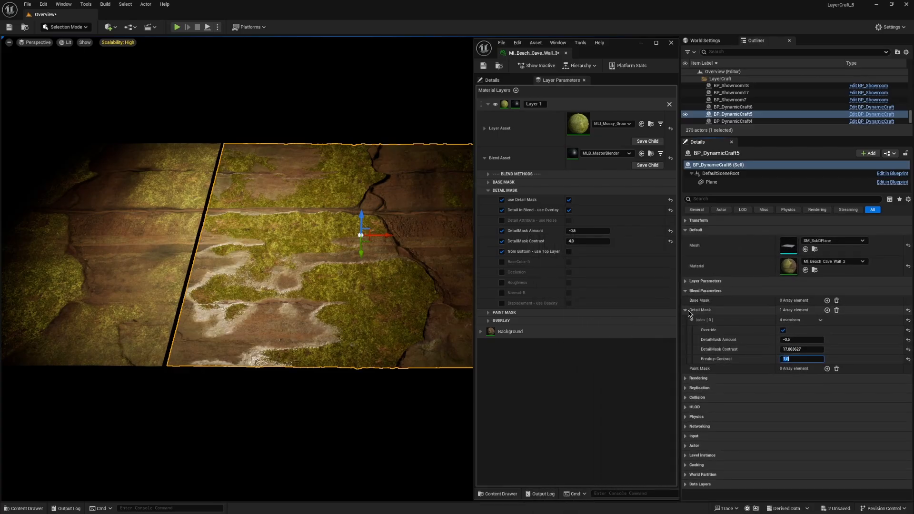
{"action": "left_click", "coordinate": [685, 310]}
{"action": "left_click", "coordinate": [685, 291]}
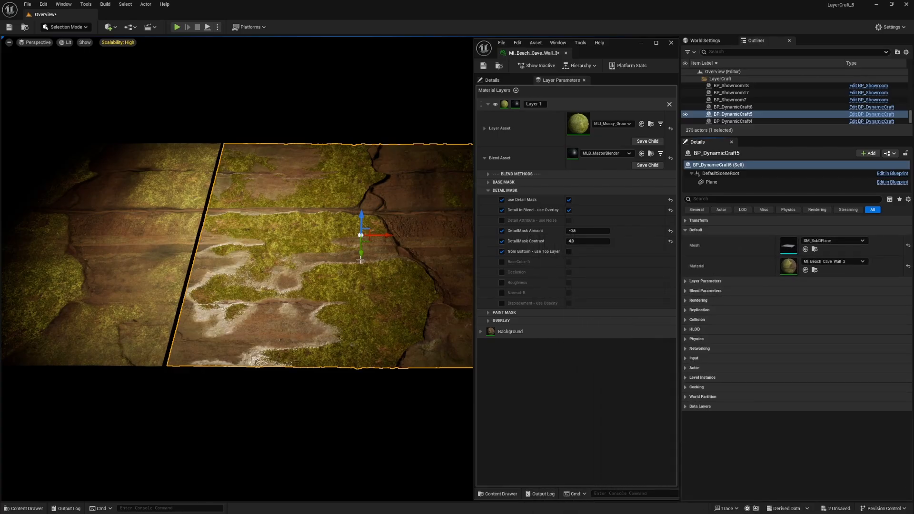
Step: Deselect the actor and collapse Layer 1 and its Blend Asset in the material instance
{"action": "left_click", "coordinate": [340, 392]}
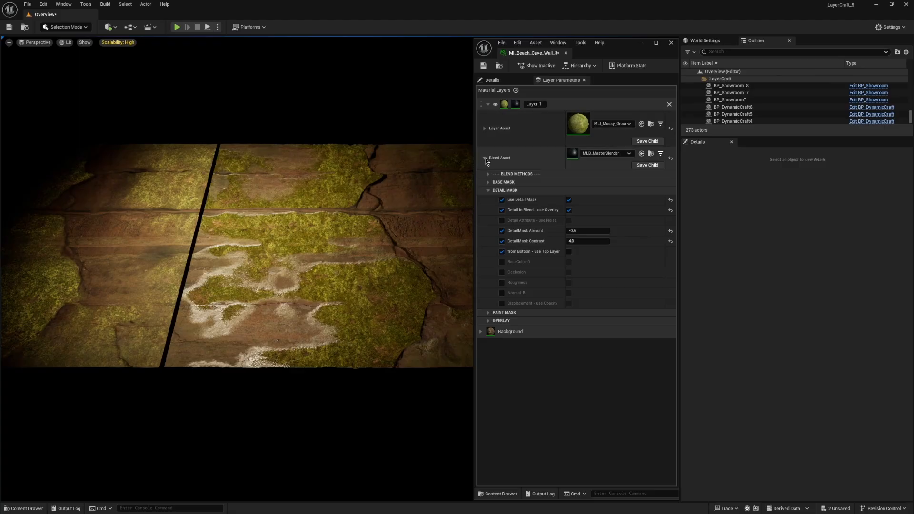
{"action": "left_click", "coordinate": [485, 157]}
{"action": "left_click", "coordinate": [489, 104]}
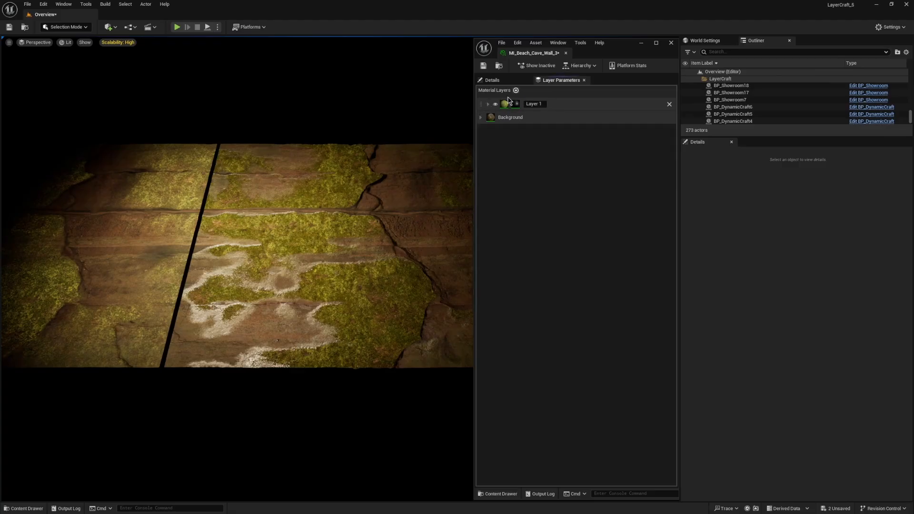
Step: Add a new material layer above Layer 1 and assign MLI_Desert_Sand as its Layer Asset
{"action": "left_click", "coordinate": [516, 91]}
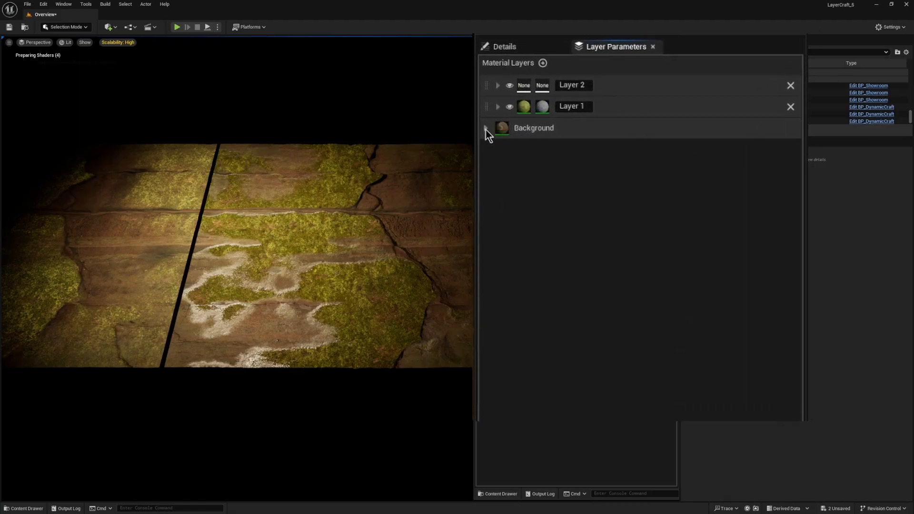
{"action": "left_click", "coordinate": [526, 72]}
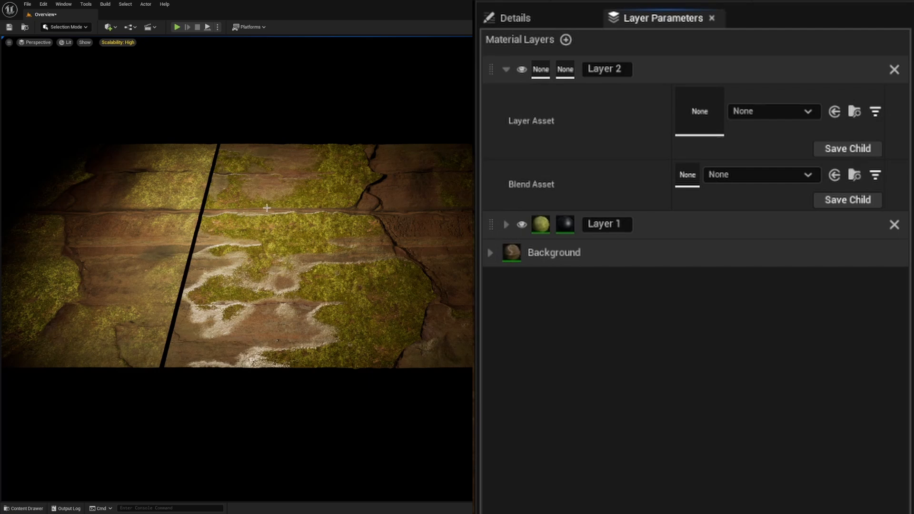
{"action": "left_click", "coordinate": [771, 112]}
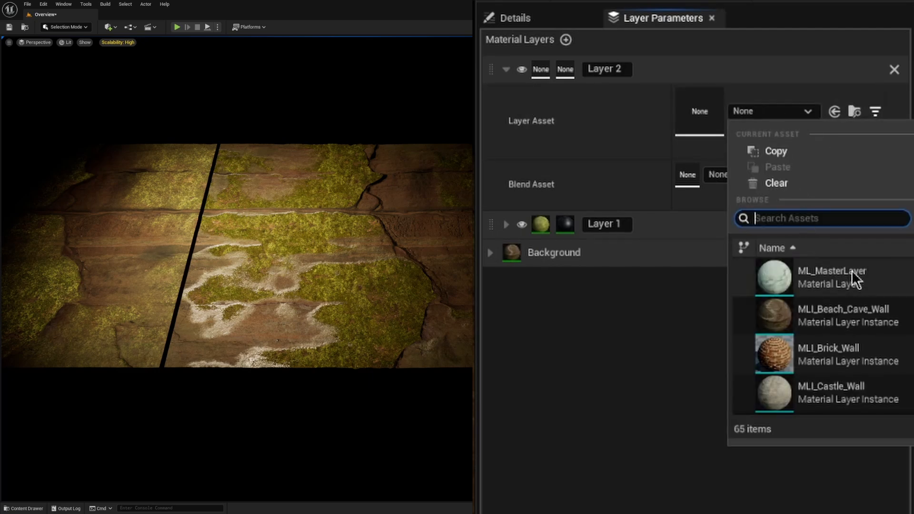
{"action": "type", "text": "sand"}
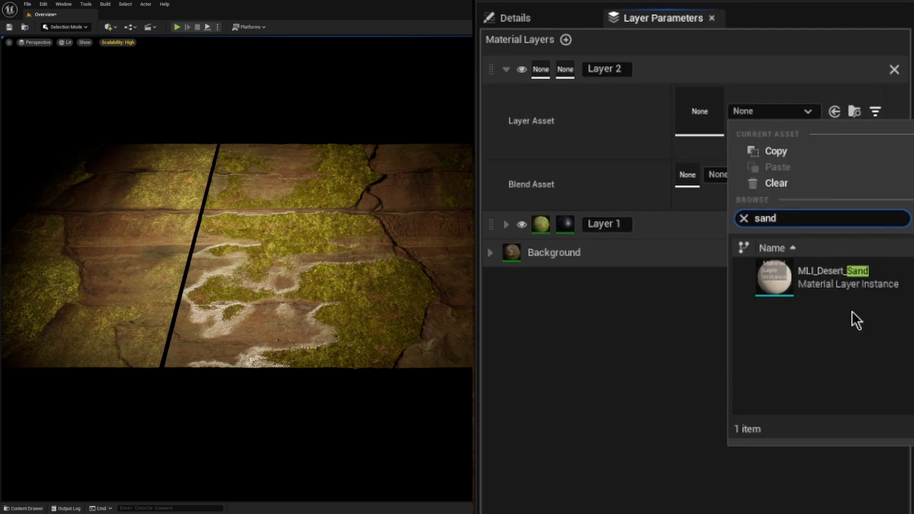
{"action": "left_click", "coordinate": [842, 279]}
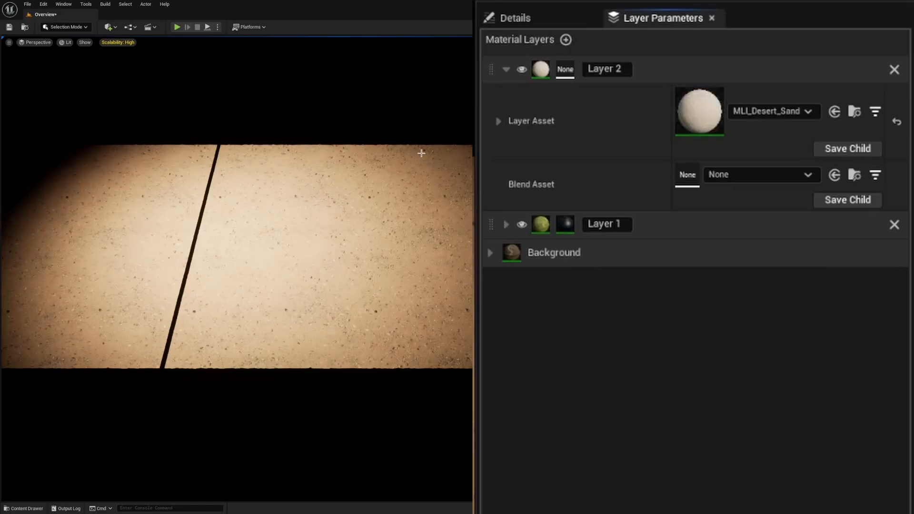
Step: Assign MLB_MasterBlender as Layer 2's Blend Asset
{"action": "left_click", "coordinate": [501, 125]}
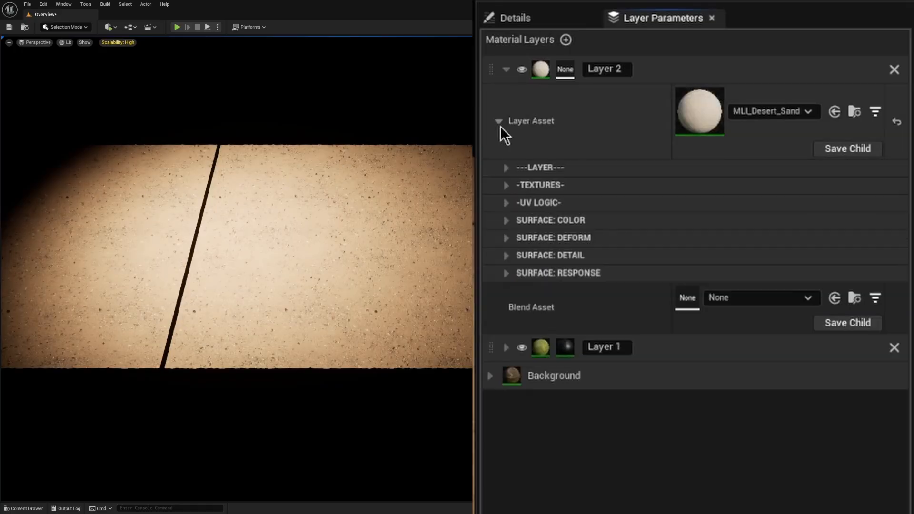
{"action": "left_click", "coordinate": [501, 126]}
{"action": "left_click", "coordinate": [805, 175]}
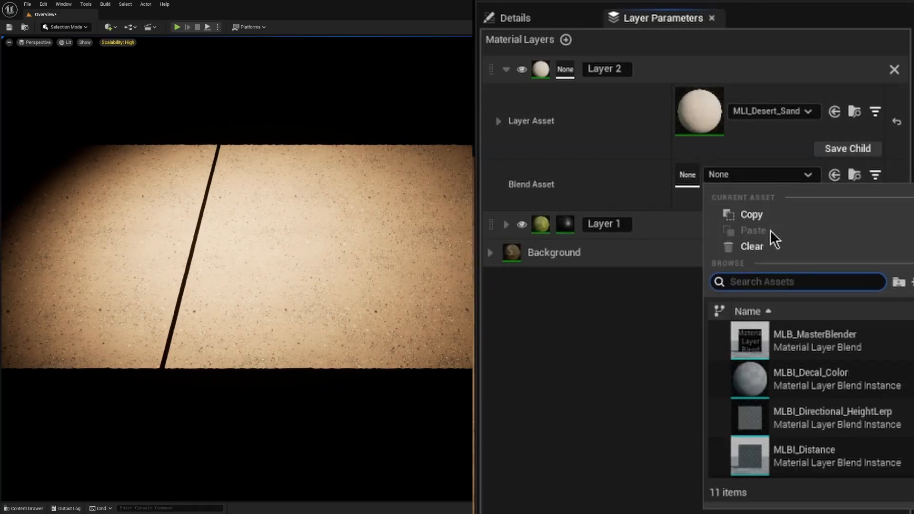
{"action": "left_click", "coordinate": [821, 348]}
Step: Enable use Detail Mask and Detail in Blend - use Overlay in Layer 2's Blend Asset, leaving DetailMask Contrast not overridden
{"action": "left_click", "coordinate": [499, 185]}
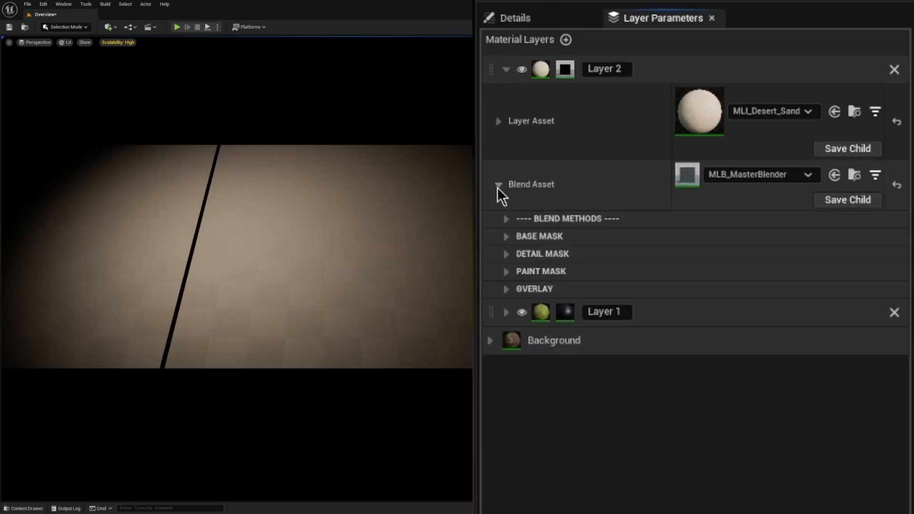
{"action": "left_click", "coordinate": [510, 255]}
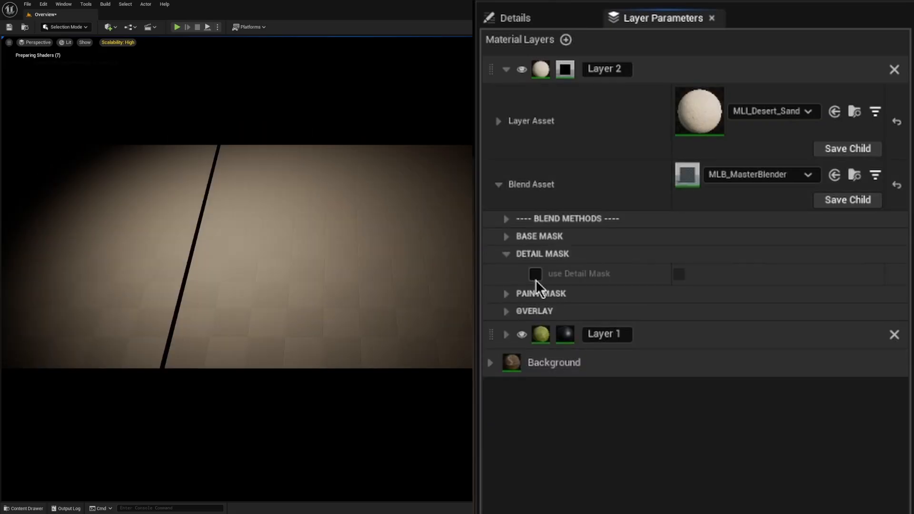
{"action": "left_click", "coordinate": [679, 274]}
{"action": "left_click", "coordinate": [679, 298]}
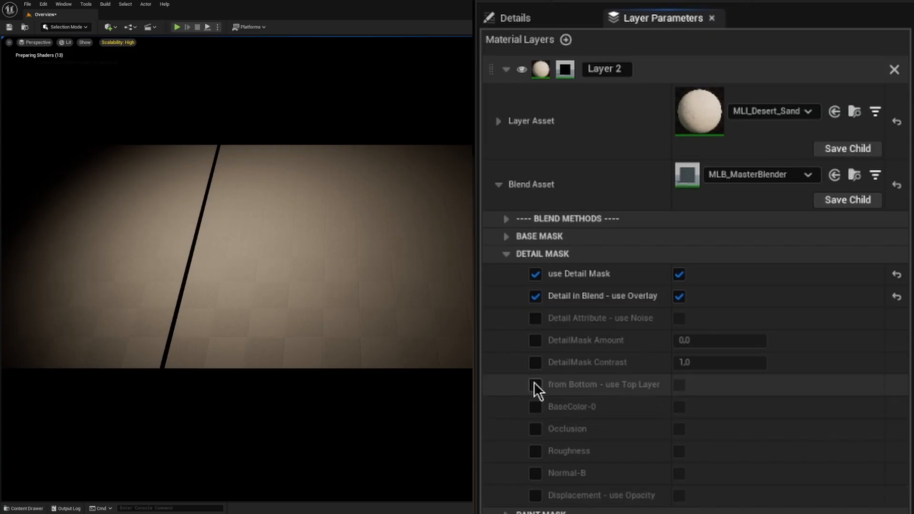
{"action": "left_click", "coordinate": [536, 362]}
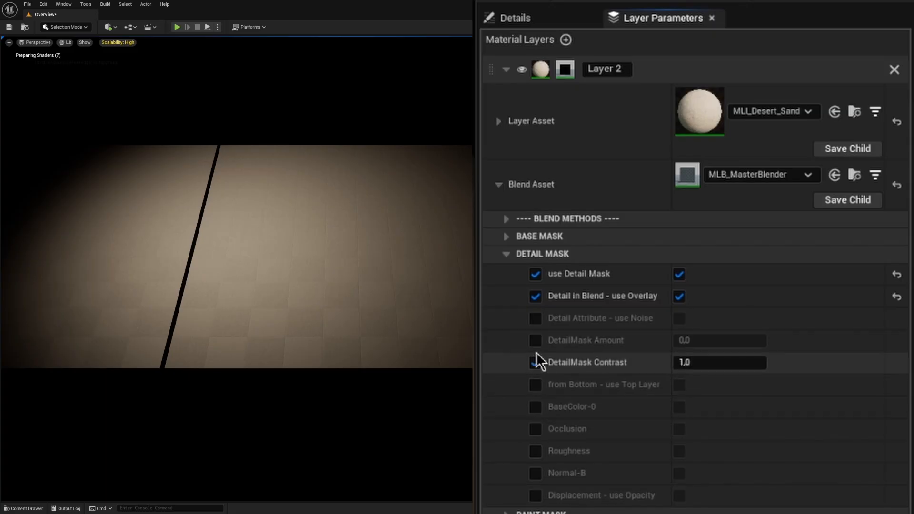
{"action": "left_click", "coordinate": [536, 362]}
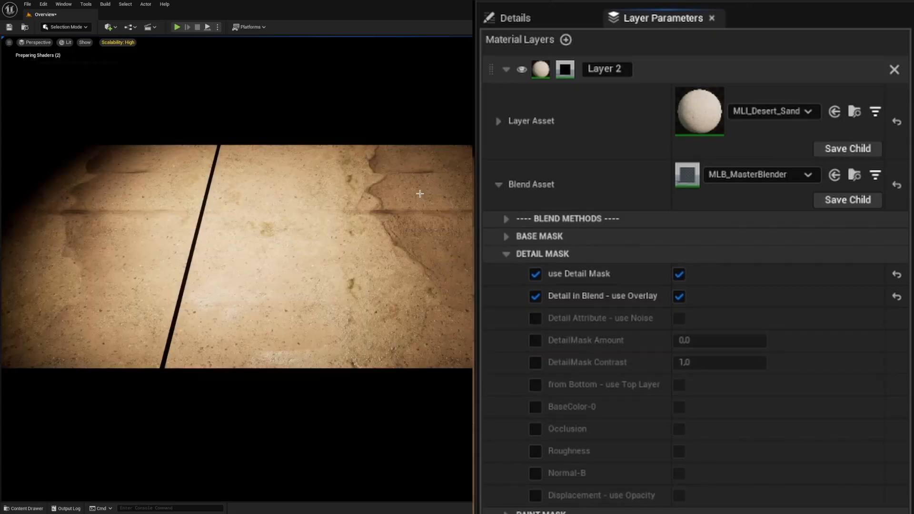
Step: Select the wall plane with existing overrides, add a second Detail Mask element to its Blend Parameters, and expand Index [1]
{"action": "left_click", "coordinate": [370, 220]}
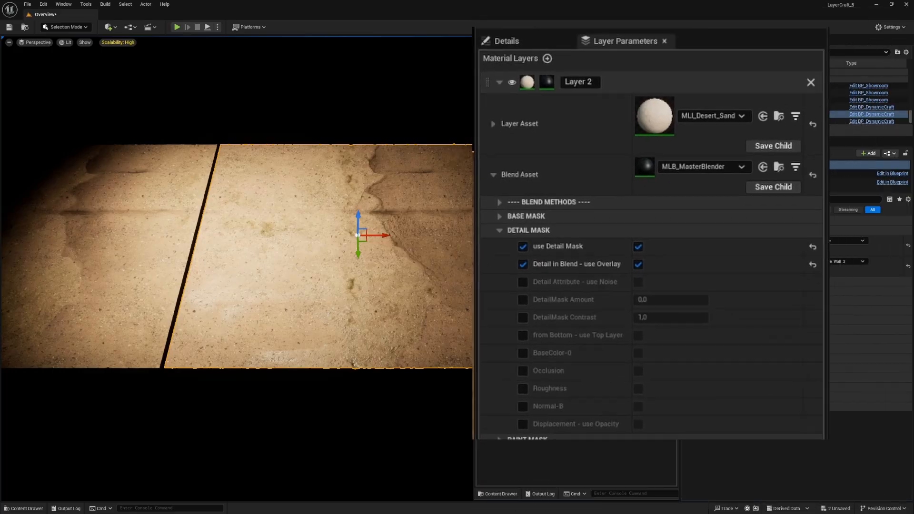
{"action": "left_click", "coordinate": [685, 311]}
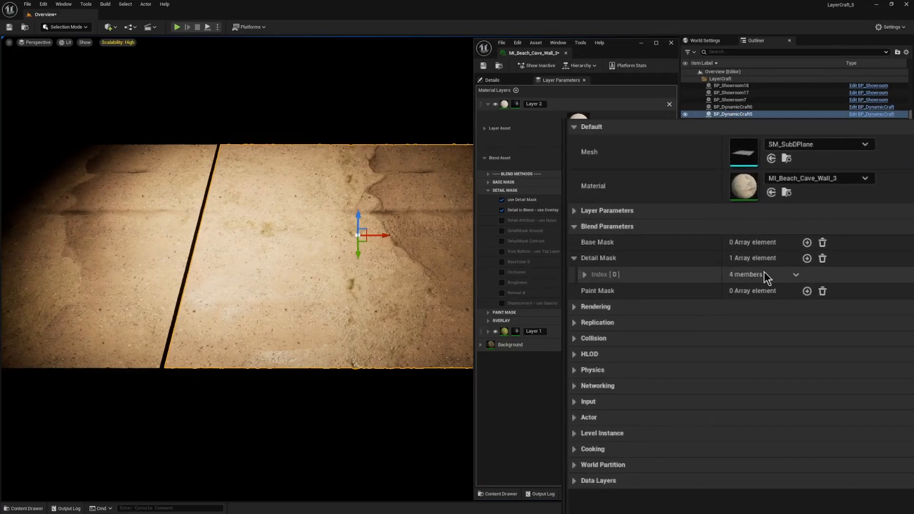
{"action": "left_click", "coordinate": [792, 219]}
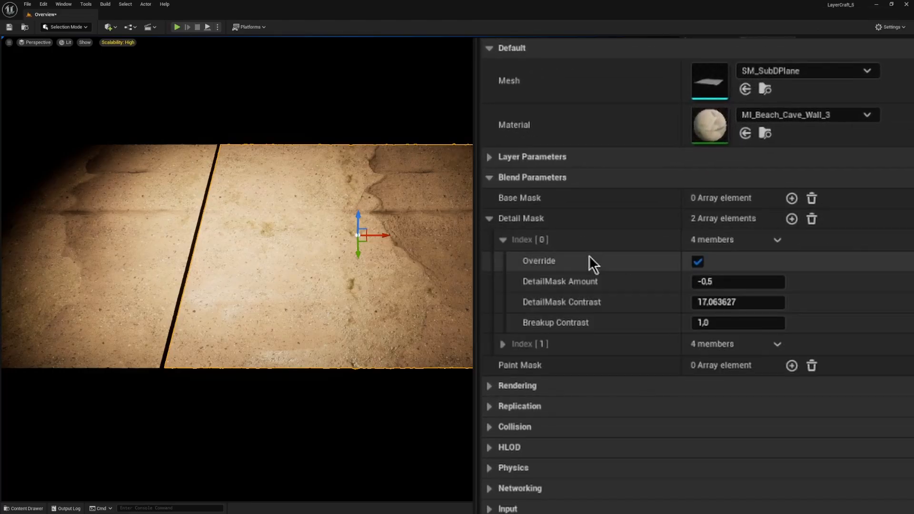
{"action": "left_click", "coordinate": [503, 240]}
{"action": "left_click", "coordinate": [503, 262]}
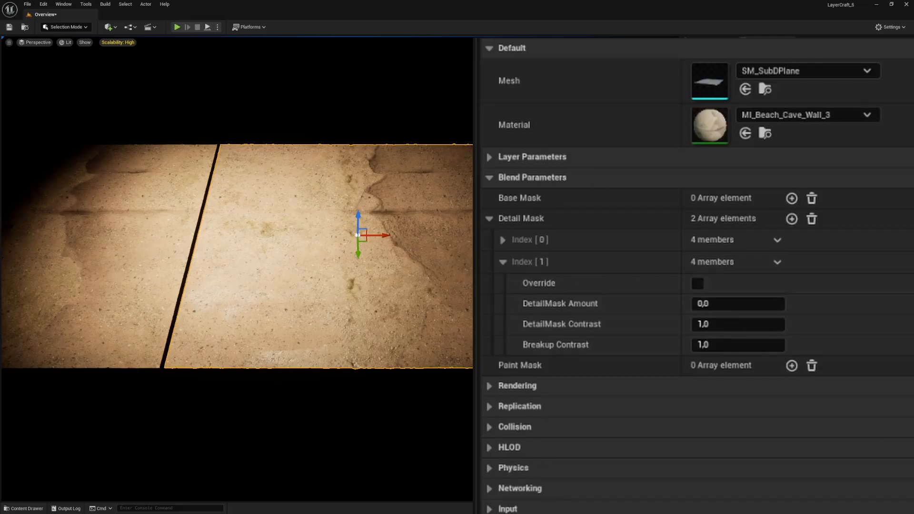
Step: Enable the Override for Detail Mask Index [1] with DetailMask Contrast 4 and DetailMask Amount about -0.488
{"action": "left_click", "coordinate": [698, 284]}
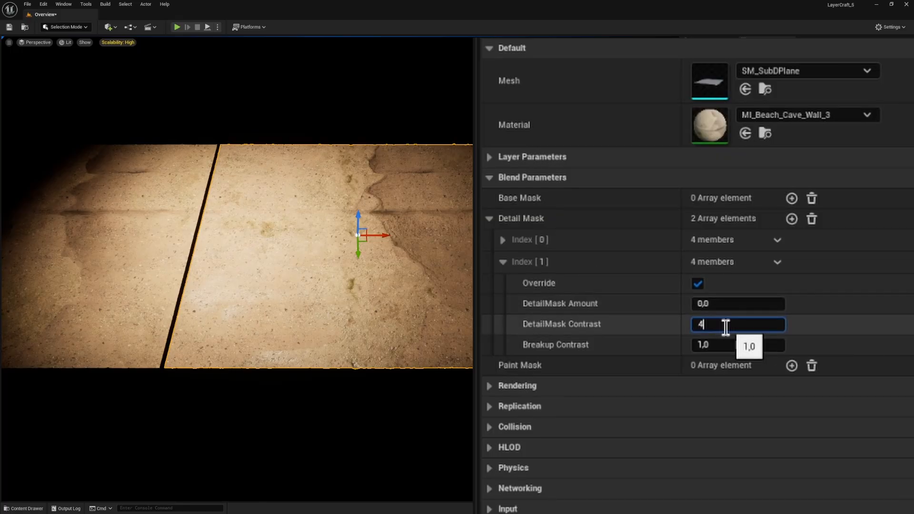
{"action": "left_click", "coordinate": [726, 327]}
{"action": "type", "text": "4"}
{"action": "key", "text": "Return"}
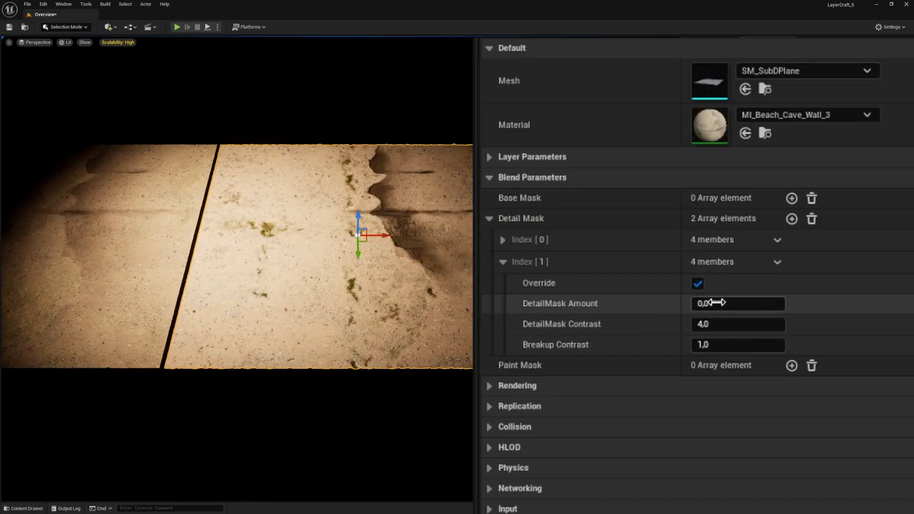
{"action": "left_click_drag", "start_coordinate": [711, 303], "coordinate": [685, 304]}
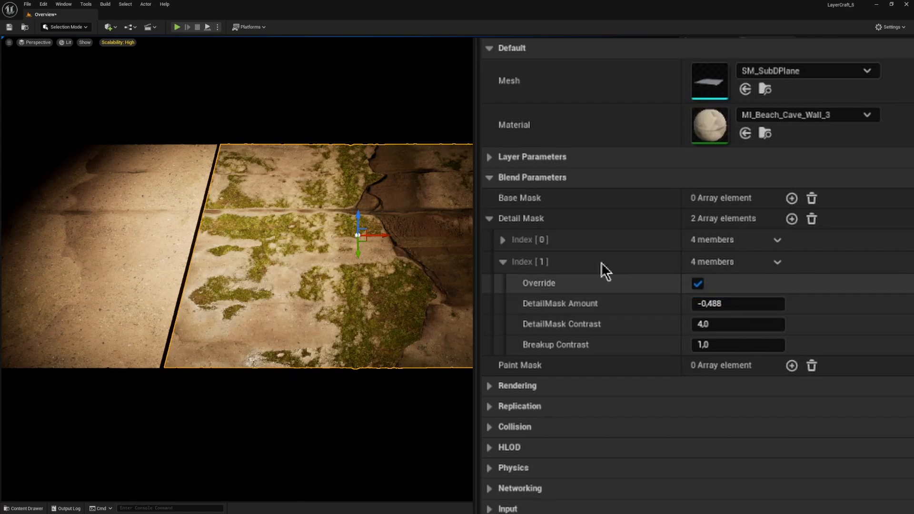
Step: Expand Detail Mask Index [0], and set Index [1]'s DetailMask Amount to about -0.208 and its contrast to -4
{"action": "left_click", "coordinate": [504, 240]}
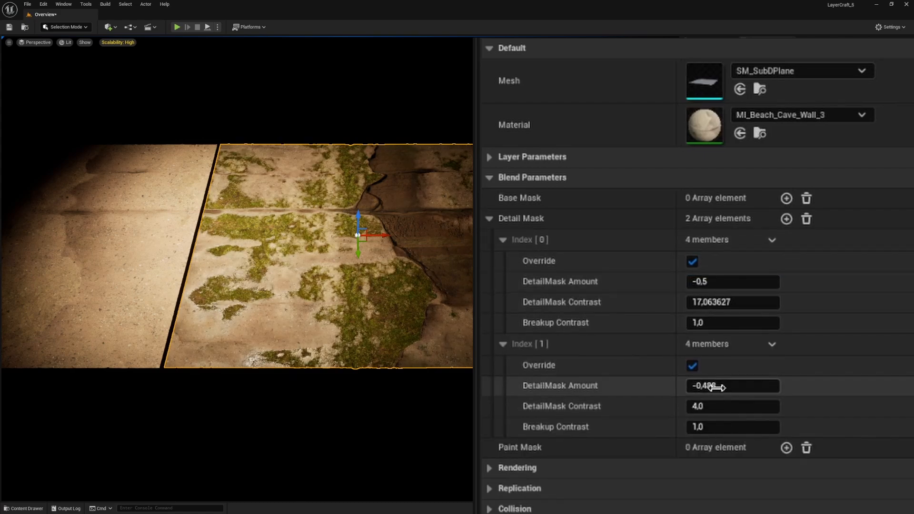
{"action": "mouse_move", "coordinate": [724, 386]}
{"action": "left_mouse_down"}
{"action": "mouse_move", "coordinate": [706, 385]}
{"action": "mouse_move", "coordinate": [739, 385]}
{"action": "left_mouse_up"}
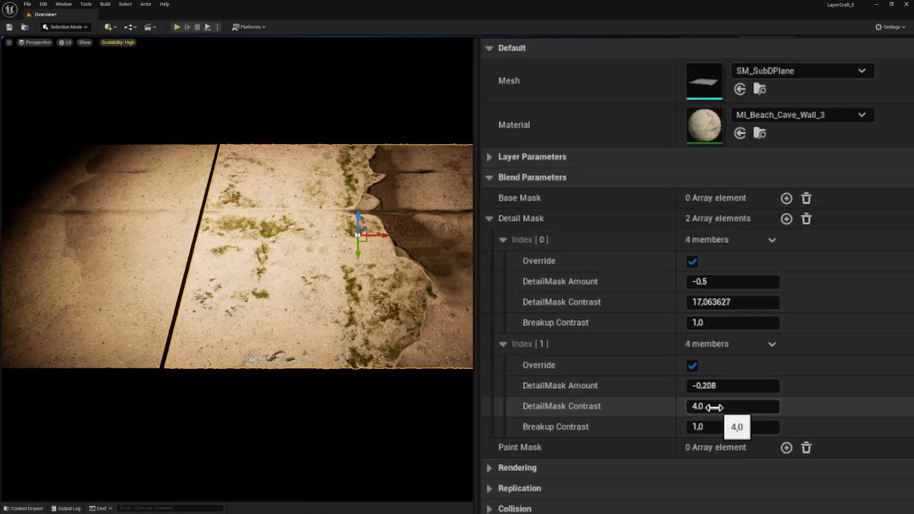
{"action": "key", "text": "Return"}
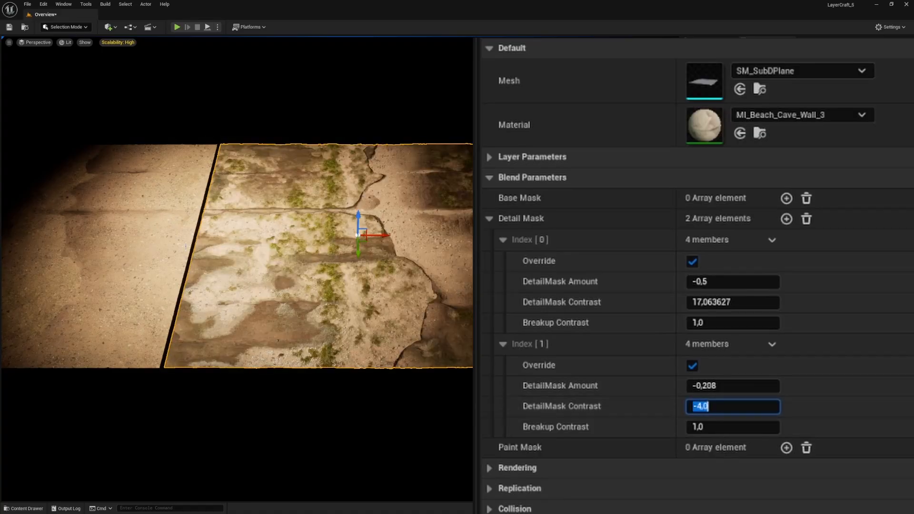
Step: Set Detail Mask Index [1]'s DetailMask Amount to about -0.6386 and DetailMask Contrast to 4
{"action": "right_click_drag", "start_coordinate": [352, 263], "coordinate": [367, 260]}
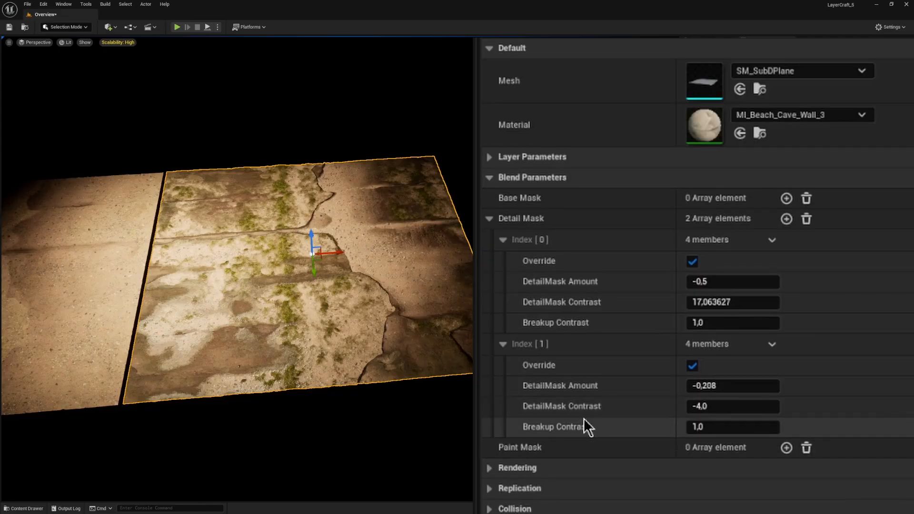
{"action": "left_click_drag", "start_coordinate": [706, 386], "coordinate": [752, 386]}
{"action": "mouse_move", "coordinate": [696, 386]}
{"action": "left_mouse_down"}
{"action": "mouse_move", "coordinate": [670, 386]}
{"action": "mouse_move", "coordinate": [708, 386]}
{"action": "mouse_move", "coordinate": [676, 385]}
{"action": "mouse_move", "coordinate": [689, 386]}
{"action": "left_mouse_up"}
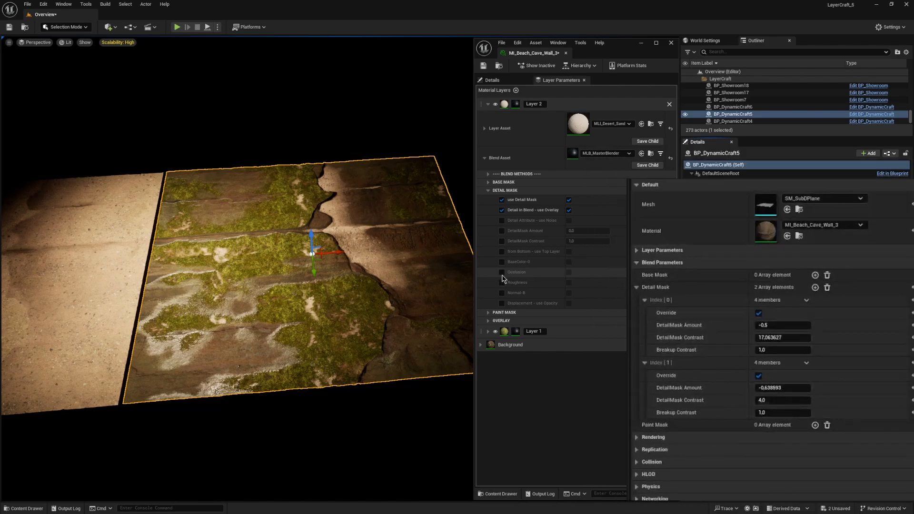
Step: Enable Occlusion in Layer 2's Detail Mask, and set the actor's Index [1] DetailMask Amount to about -0.6386 with contrast 4
{"action": "left_click", "coordinate": [502, 273]}
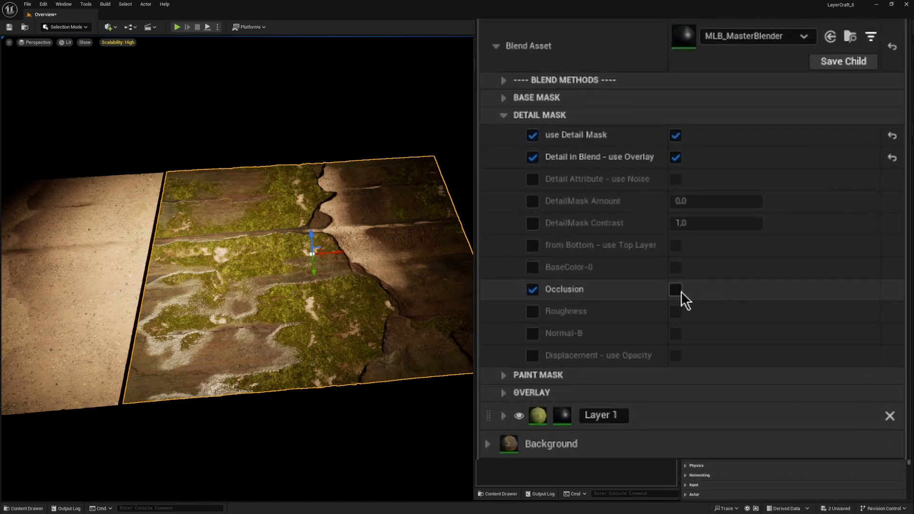
{"action": "left_click", "coordinate": [633, 283]}
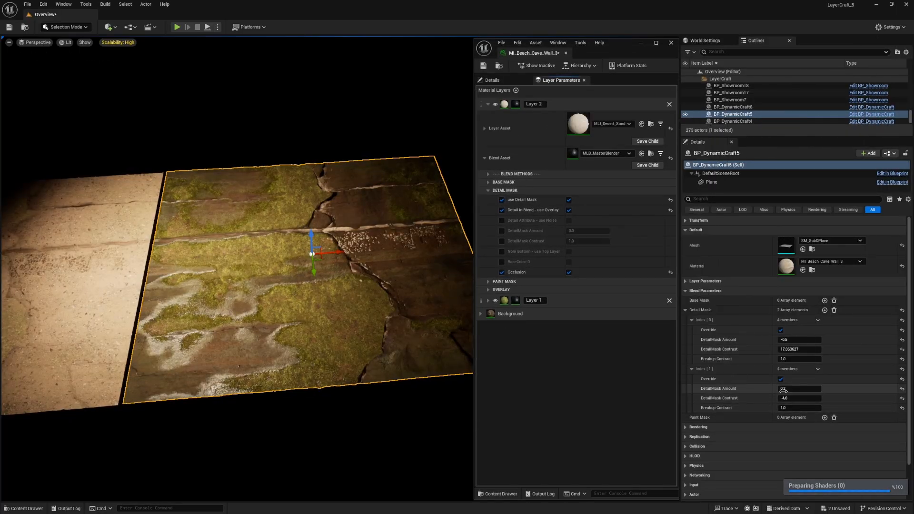
{"action": "mouse_move", "coordinate": [789, 389]}
{"action": "left_mouse_down"}
{"action": "mouse_move", "coordinate": [769, 389]}
{"action": "mouse_move", "coordinate": [780, 389]}
{"action": "left_mouse_up"}
{"action": "left_click", "coordinate": [793, 399]}
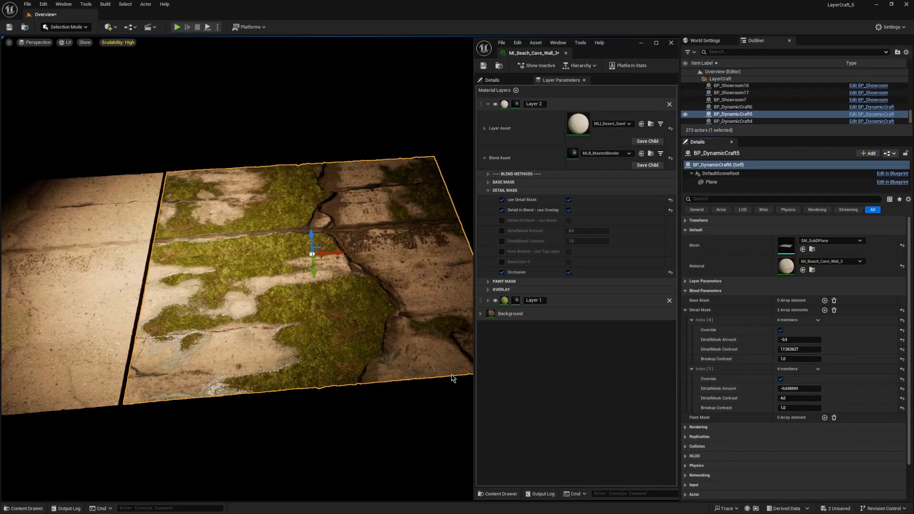
Step: Reset Layer 1's Displacement Contrast to its default of 1.0 under Surface: Deform
{"action": "left_click_drag", "start_coordinate": [390, 315], "coordinate": [343, 309], "text": "alt"}
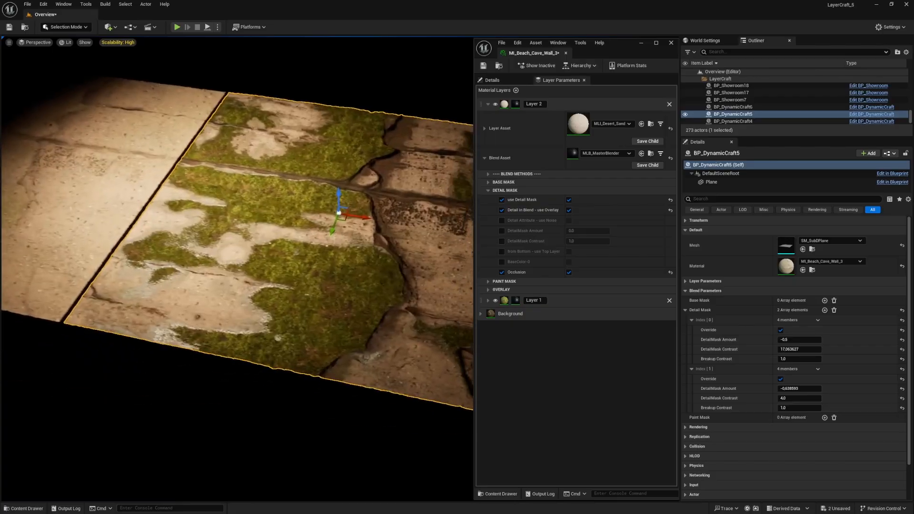
{"action": "right_click_drag", "start_coordinate": [343, 309], "coordinate": [217, 307]}
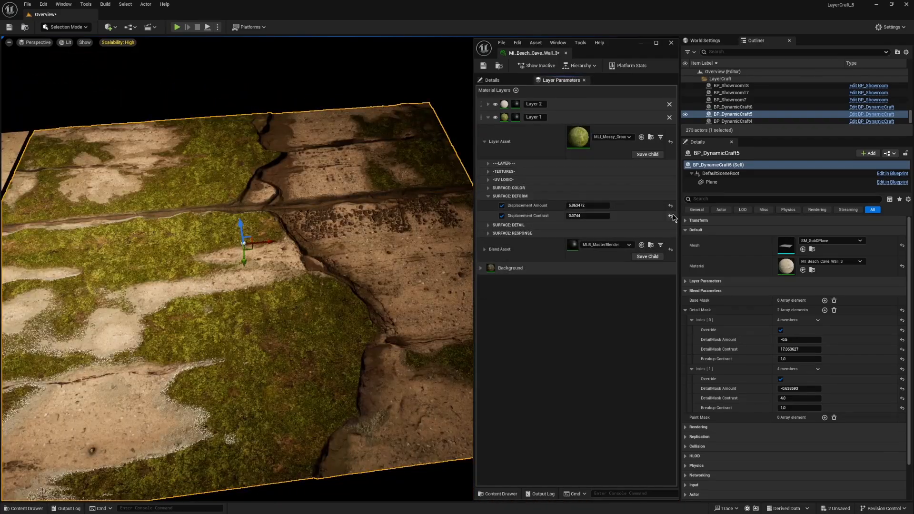
{"action": "left_click", "coordinate": [671, 216]}
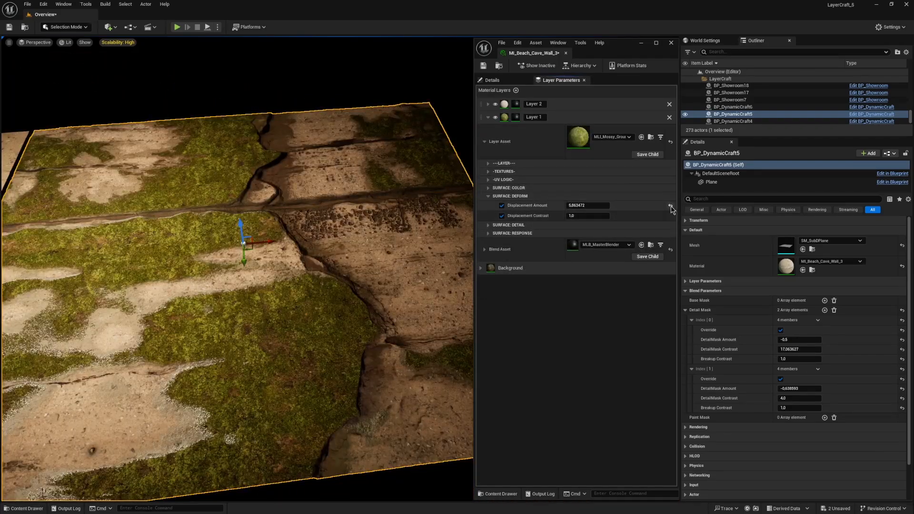
Step: In Layer 2's Surface: Deform, reset Displacement Contrast to 1.0, override Displacement Amount, and reset it to 0.0
{"action": "left_click", "coordinate": [489, 118]}
{"action": "left_click", "coordinate": [488, 104]}
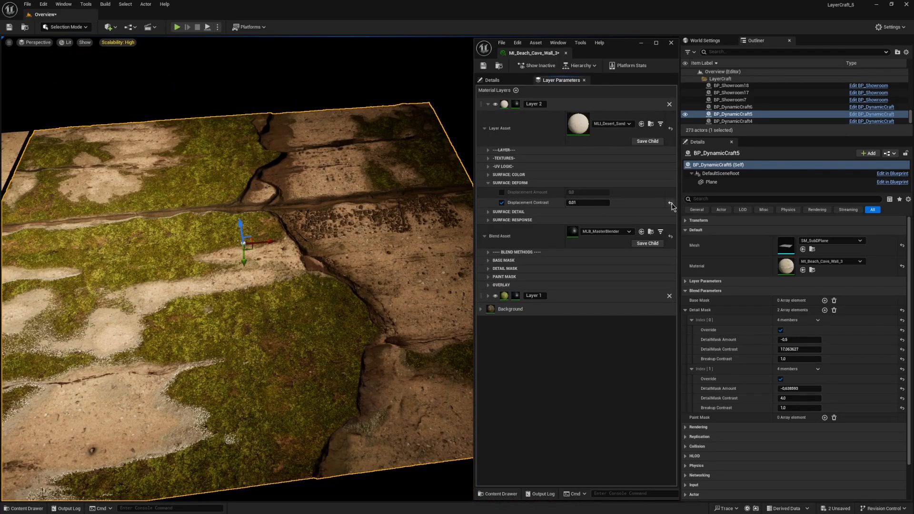
{"action": "left_click", "coordinate": [671, 204]}
{"action": "left_click", "coordinate": [501, 192]}
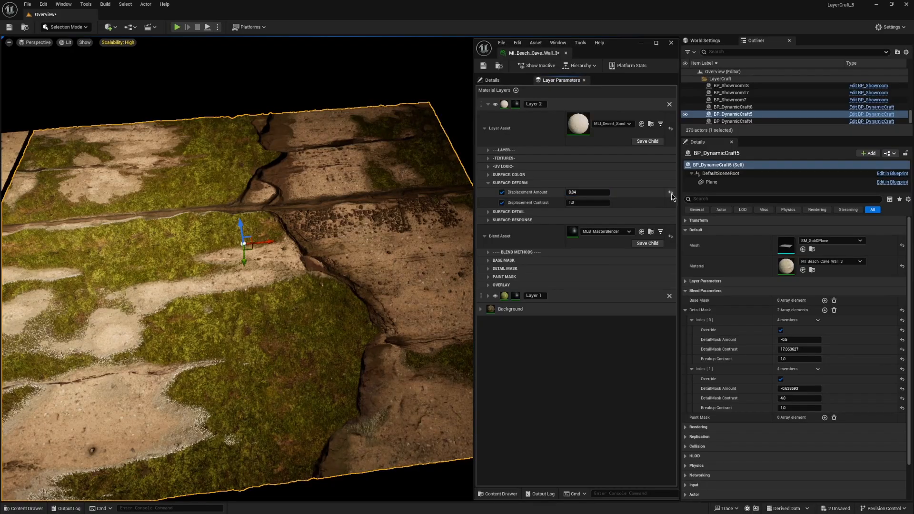
{"action": "left_click", "coordinate": [671, 193]}
Step: Show the light icons in the viewport, rotate SpotLight2 by -60° toward the neighbouring plane, and deselect it
{"action": "right_click_drag", "start_coordinate": [392, 230], "coordinate": [359, 216]}
{"action": "key", "text": "g"}
{"action": "key", "text": "s"}
{"action": "key", "text": "g"}
{"action": "mouse_move", "coordinate": [285, 149]}
{"action": "right_mouse_down"}
{"action": "mouse_move", "coordinate": [289, 107]}
{"action": "mouse_move", "coordinate": [275, 136]}
{"action": "right_mouse_up"}
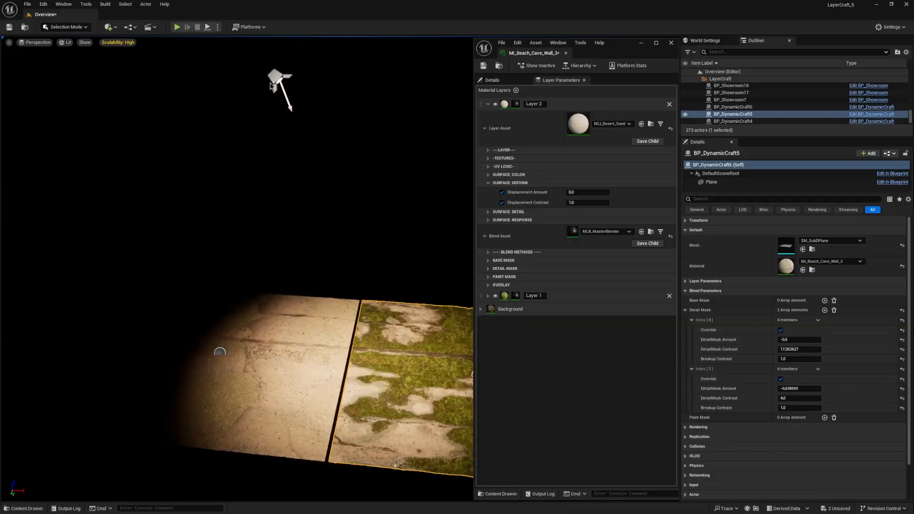
{"action": "left_click", "coordinate": [271, 86]}
{"action": "left_click_drag", "start_coordinate": [322, 82], "coordinate": [303, 119]}
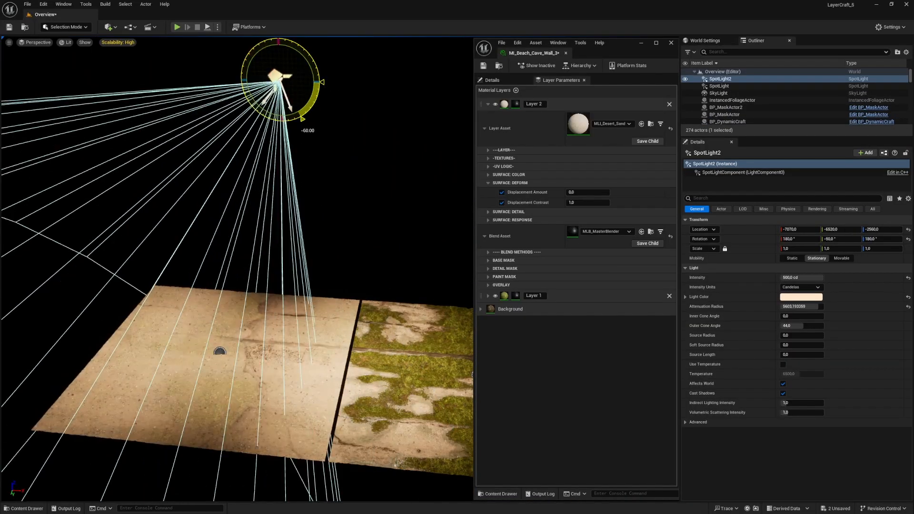
{"action": "left_click", "coordinate": [351, 193]}
Step: Select the neighbouring wall plane and examine its Layer Parameters and Blend Parameters arrays for overrides
{"action": "left_click", "coordinate": [295, 320]}
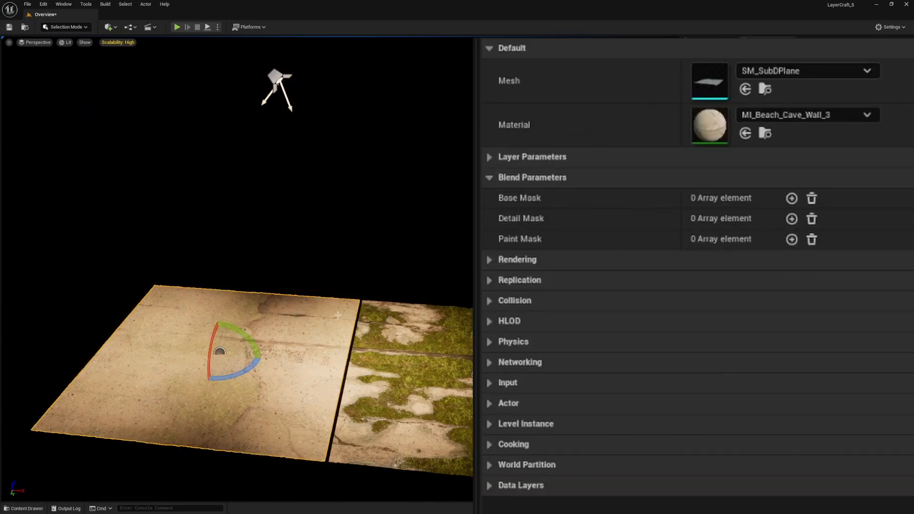
{"action": "left_click", "coordinate": [489, 177]}
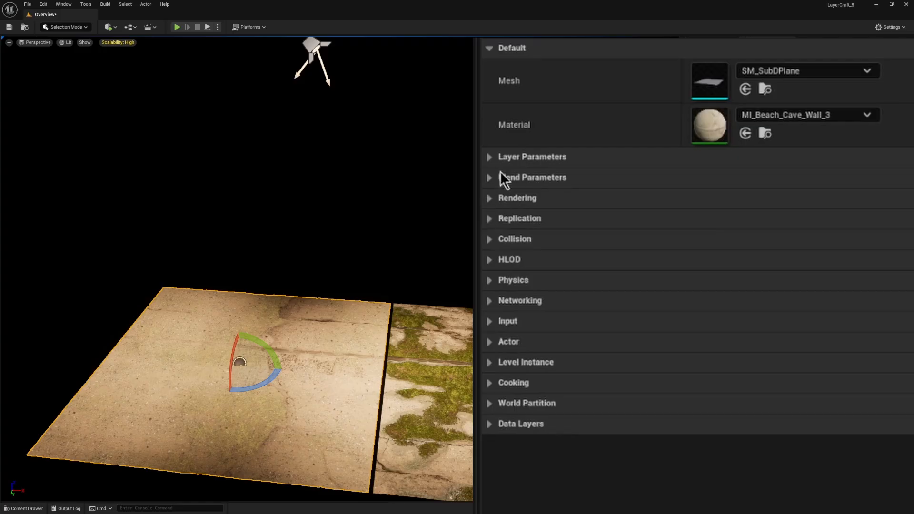
{"action": "left_click", "coordinate": [528, 157]}
{"action": "left_click", "coordinate": [812, 199]}
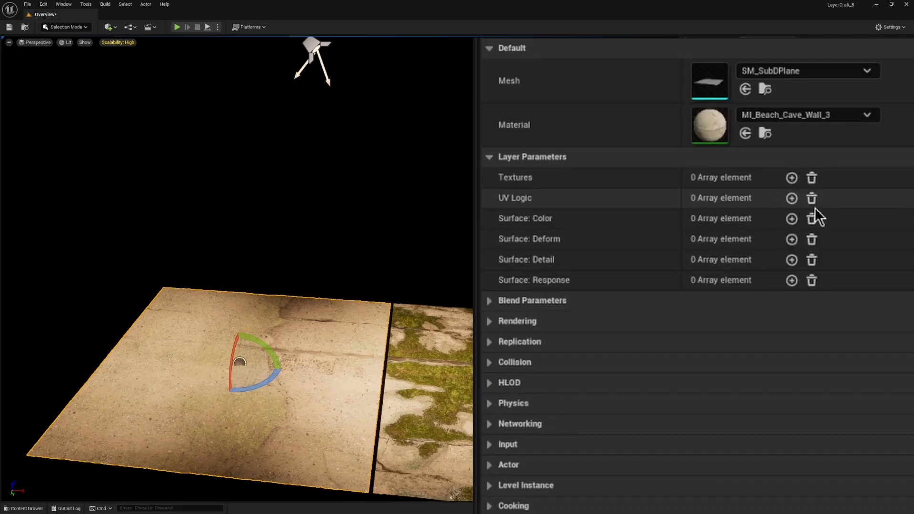
{"action": "left_click", "coordinate": [490, 157]}
{"action": "left_click", "coordinate": [495, 182]}
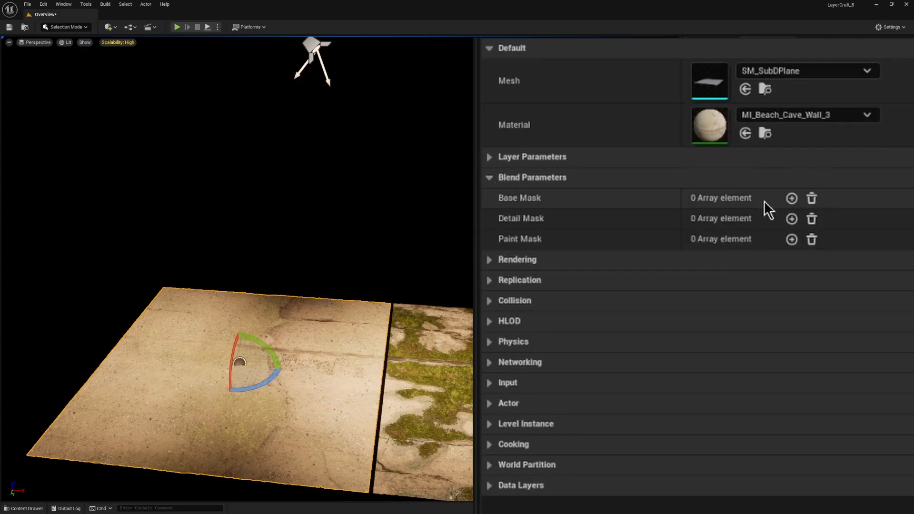
{"action": "left_click", "coordinate": [490, 159]}
{"action": "right_click_drag", "start_coordinate": [275, 333], "coordinate": [289, 351]}
{"action": "key", "text": "w"}
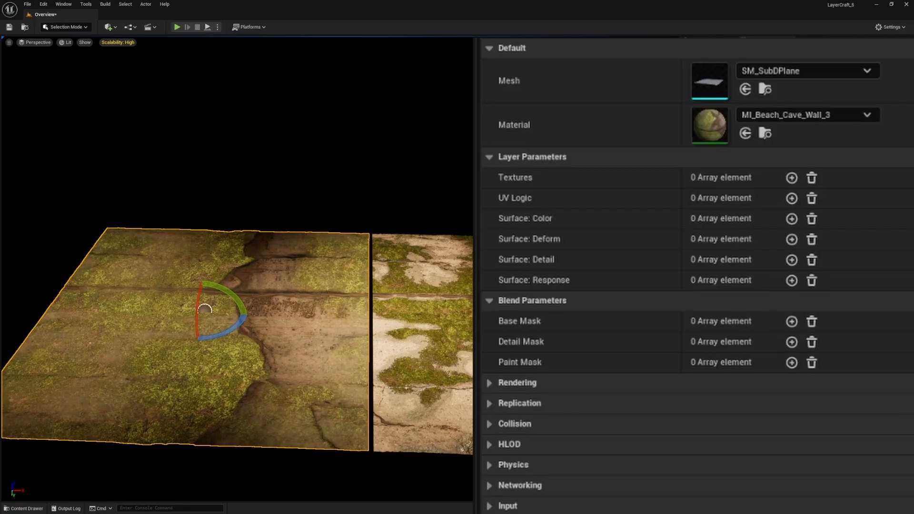
{"action": "key", "text": "d"}
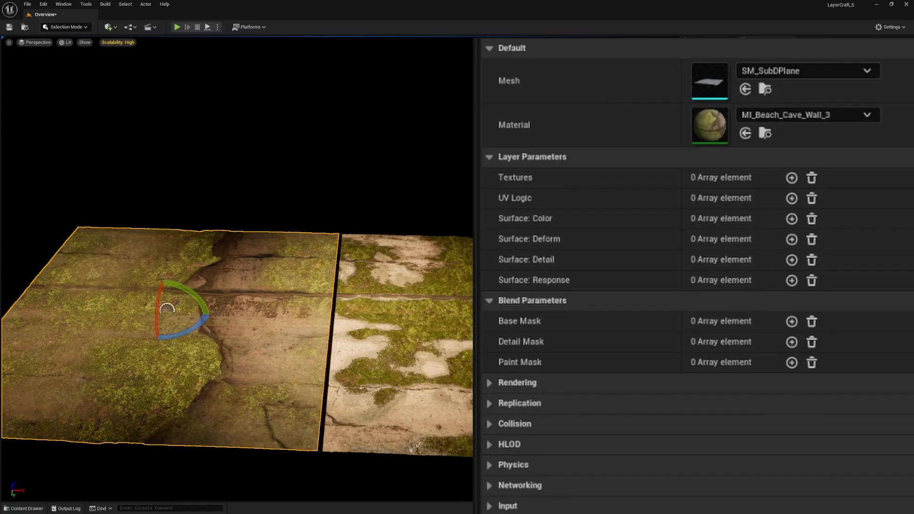
Step: On the overridden wall plane, set Detail Mask Index 1's DetailMask Amount to about -0.693 and DetailMask Contrast to about 6.2
{"action": "left_click", "coordinate": [381, 281]}
{"action": "key", "text": "d"}
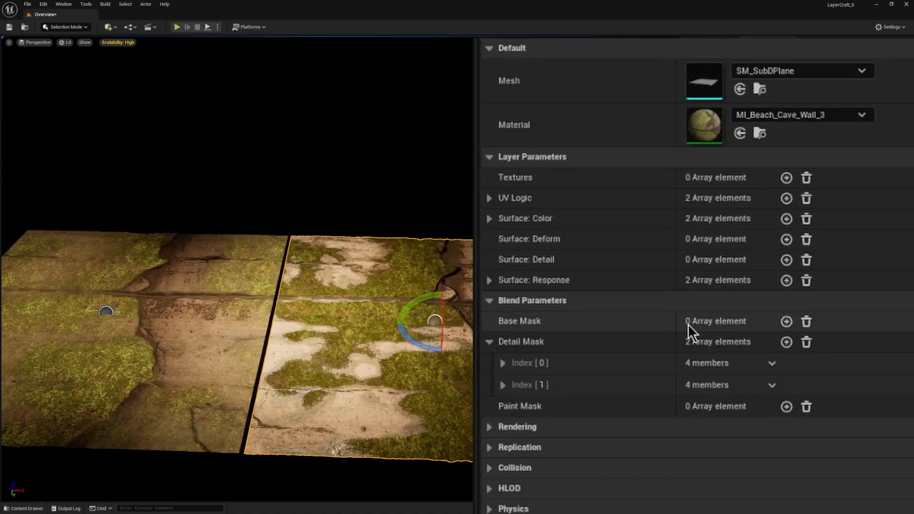
{"action": "left_click", "coordinate": [503, 385]}
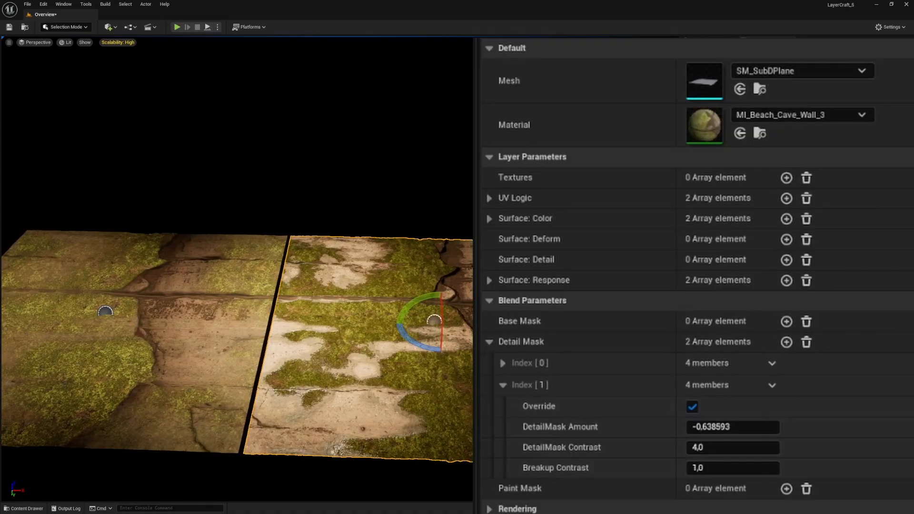
{"action": "key", "text": "a"}
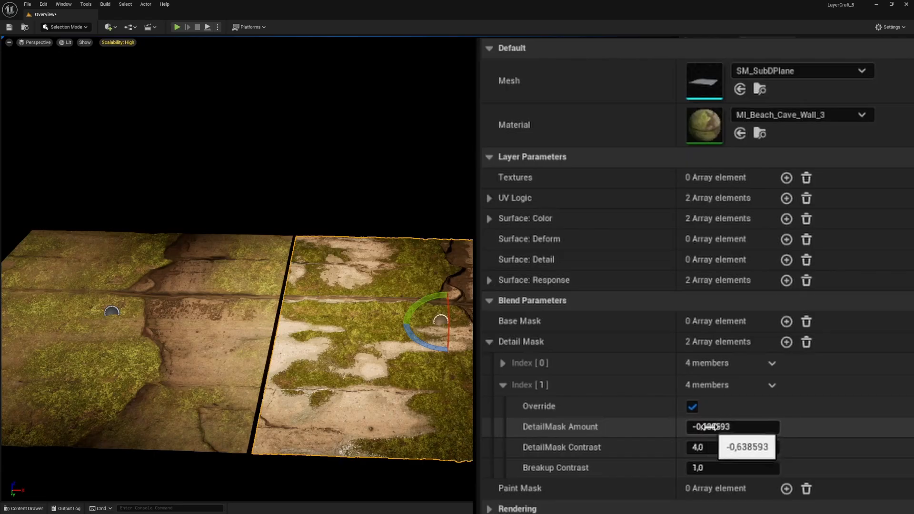
{"action": "left_click_drag", "start_coordinate": [705, 427], "coordinate": [543, 426]}
{"action": "left_click_drag", "start_coordinate": [619, 427], "coordinate": [688, 427]}
{"action": "left_click", "coordinate": [488, 342]}
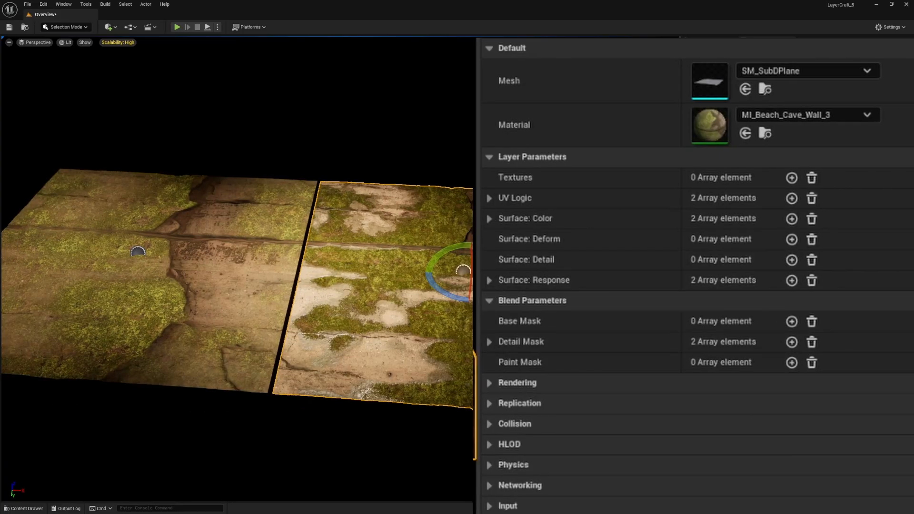
Step: Set Brightness to about 0.68 in Index 1 of the overridden wall's Surface: Color parameters
{"action": "left_click", "coordinate": [489, 218]}
{"action": "left_click", "coordinate": [504, 263]}
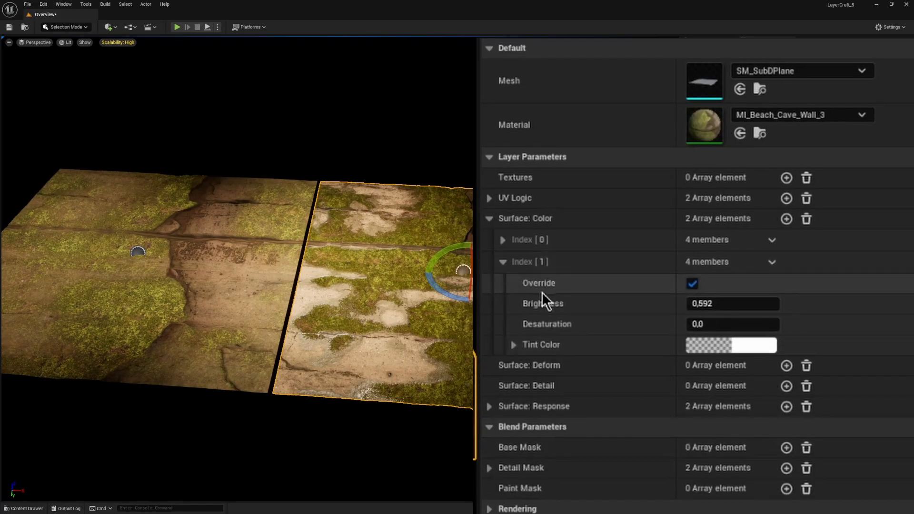
{"action": "left_click", "coordinate": [714, 304]}
{"action": "type", "text": "0,424"}
{"action": "left_click_drag", "start_coordinate": [734, 304], "coordinate": [762, 304]}
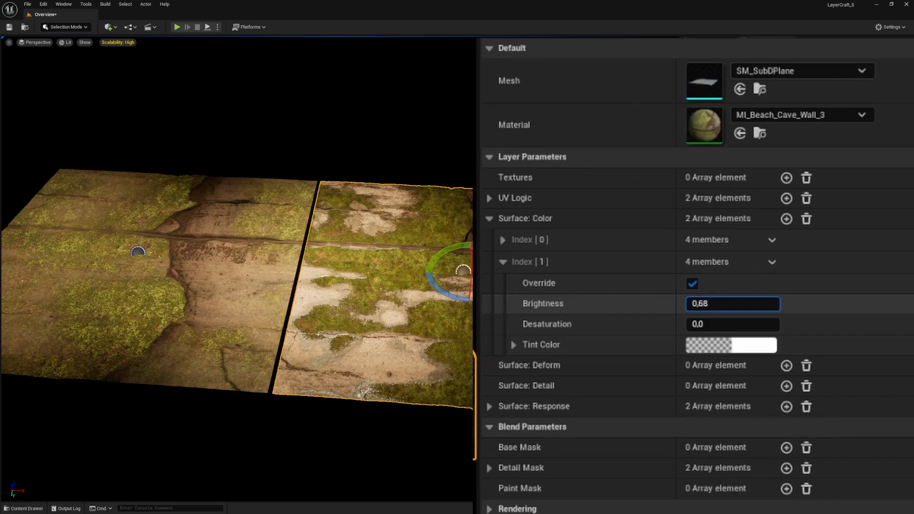
{"action": "left_click", "coordinate": [503, 262]}
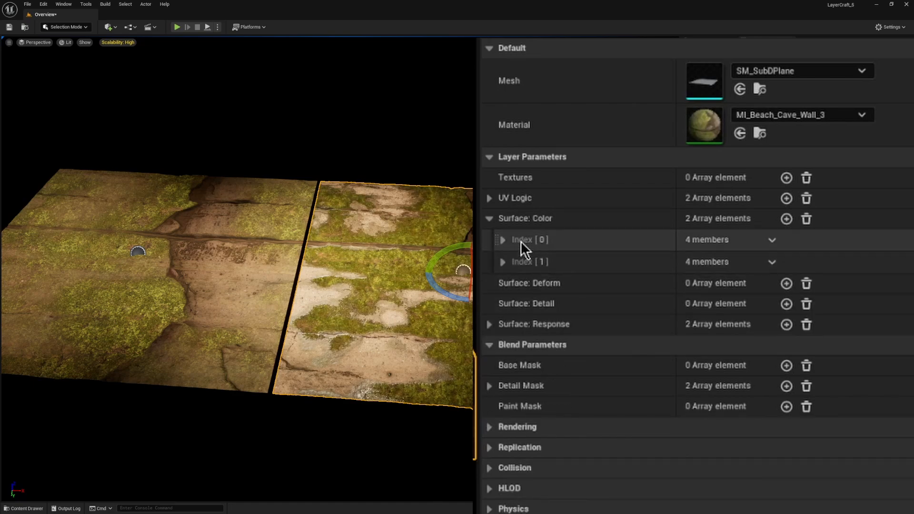
Step: Add a third Surface: Color element, enable its override, and set its Brightness to 0.376
{"action": "left_click", "coordinate": [787, 219]}
{"action": "left_click", "coordinate": [502, 285]}
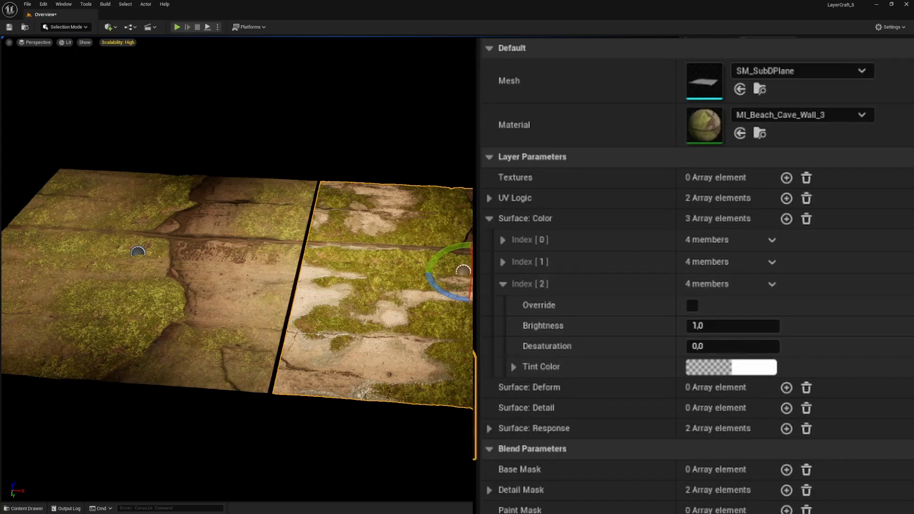
{"action": "right_click_drag", "start_coordinate": [469, 288], "coordinate": [493, 289]}
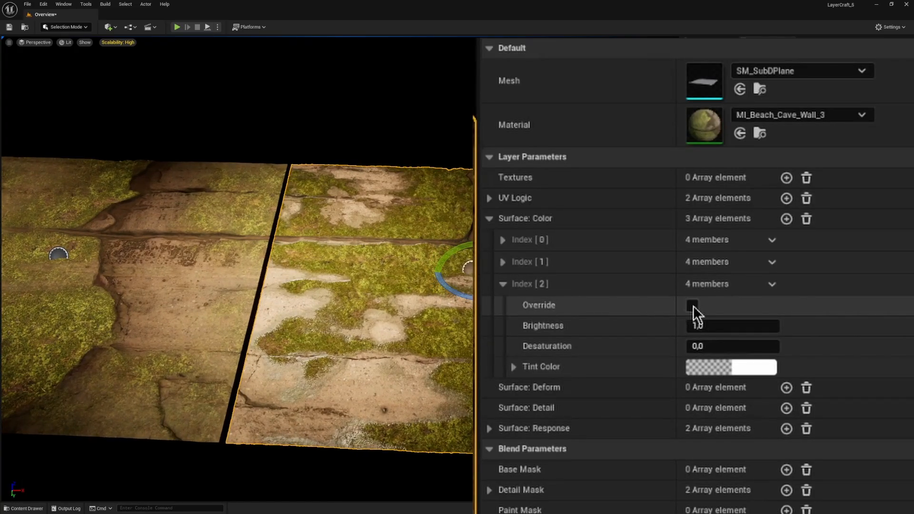
{"action": "left_click", "coordinate": [693, 306]}
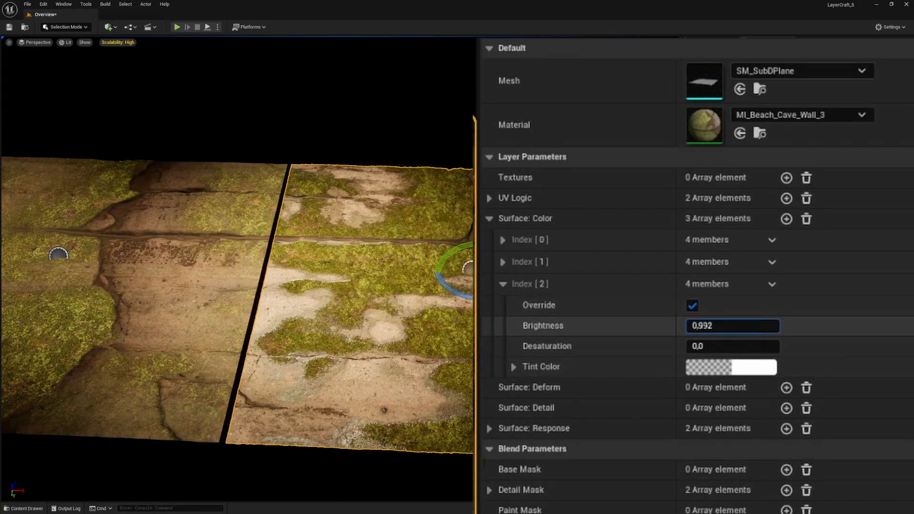
{"action": "left_click_drag", "start_coordinate": [732, 325], "coordinate": [697, 326]}
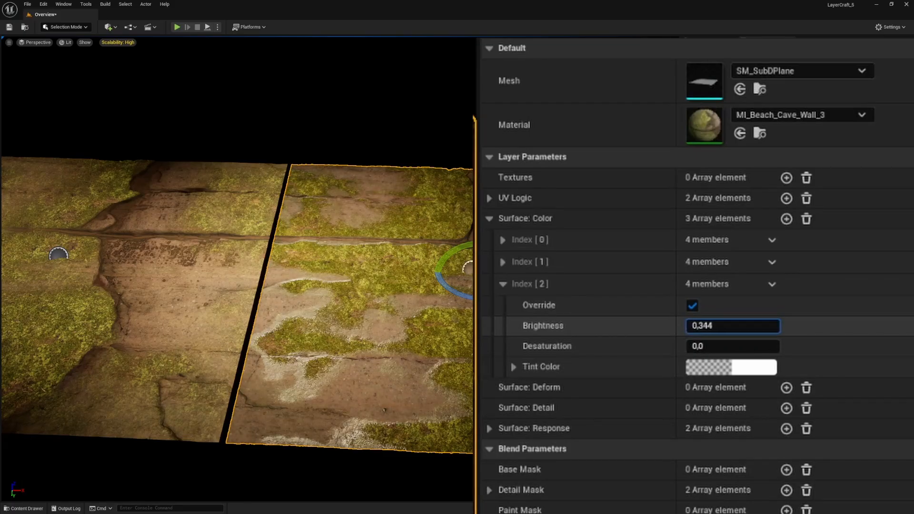
{"action": "right_click_drag", "start_coordinate": [286, 285], "coordinate": [226, 276]}
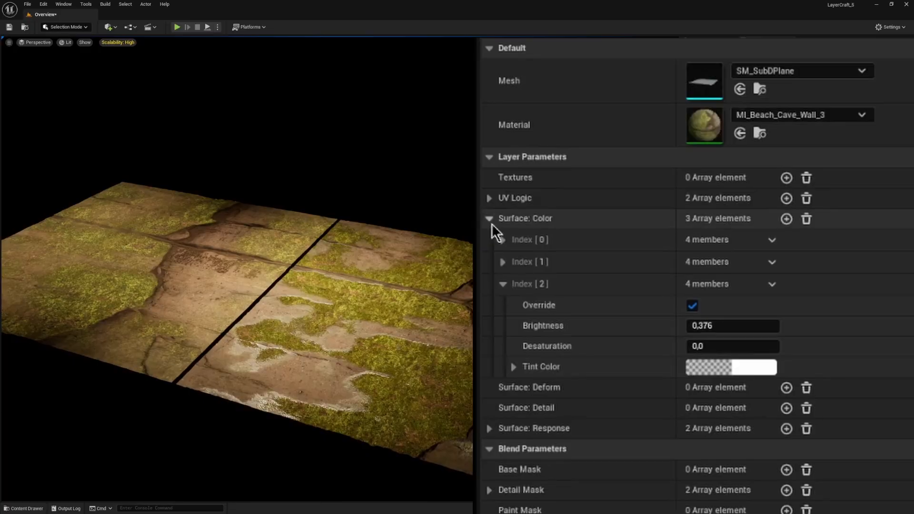
{"action": "left_click", "coordinate": [490, 219]}
Step: Add three elements to the Textures layer parameters and enable the override on Index 2
{"action": "mouse_move", "coordinate": [465, 190]}
{"action": "right_mouse_down"}
{"action": "mouse_move", "coordinate": [452, 176]}
{"action": "mouse_move", "coordinate": [450, 190]}
{"action": "right_mouse_up"}
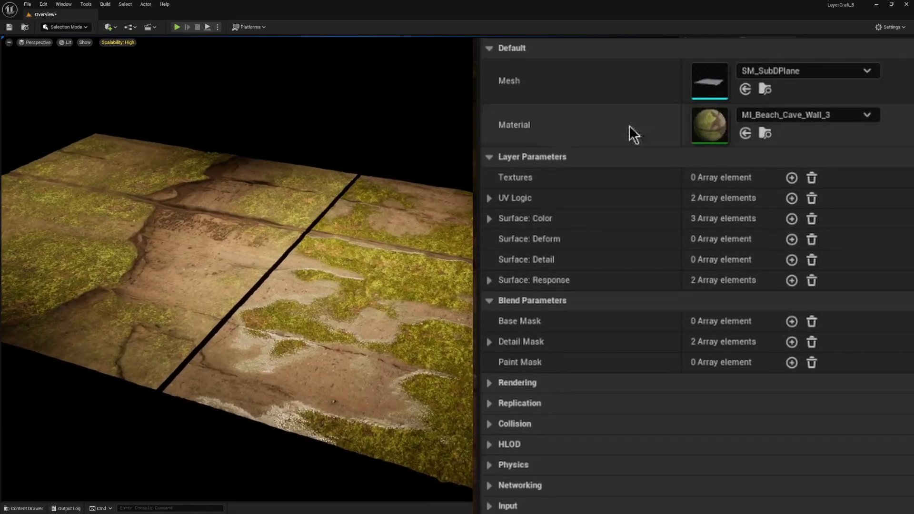
{"action": "left_click", "coordinate": [788, 178]}
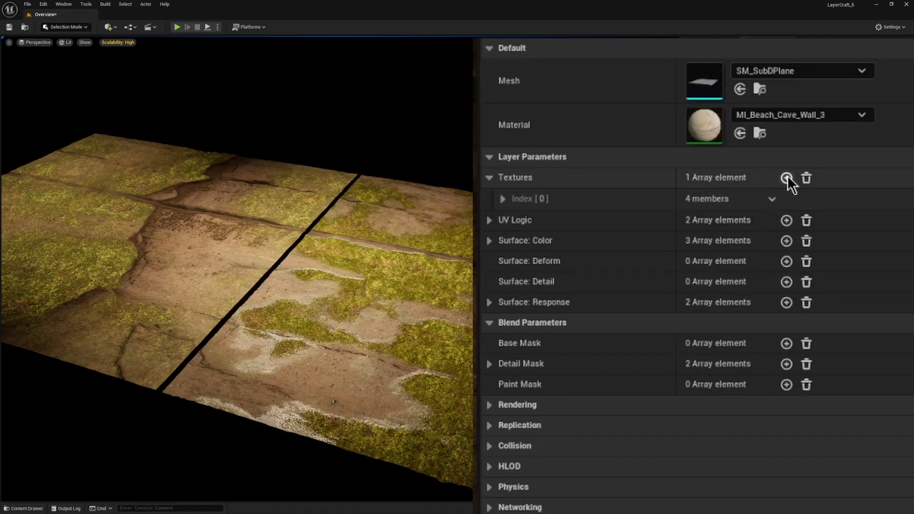
{"action": "left_click", "coordinate": [787, 177]}
{"action": "left_click", "coordinate": [787, 178]}
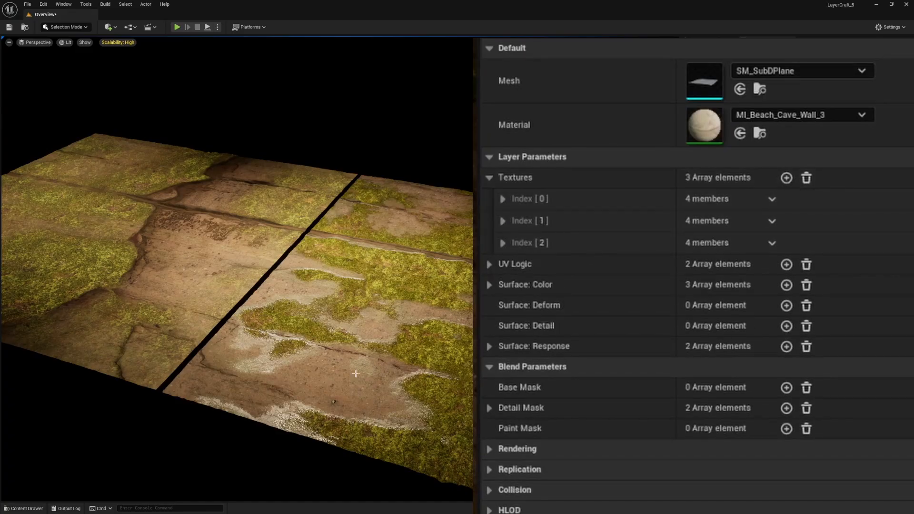
{"action": "left_click", "coordinate": [502, 243]}
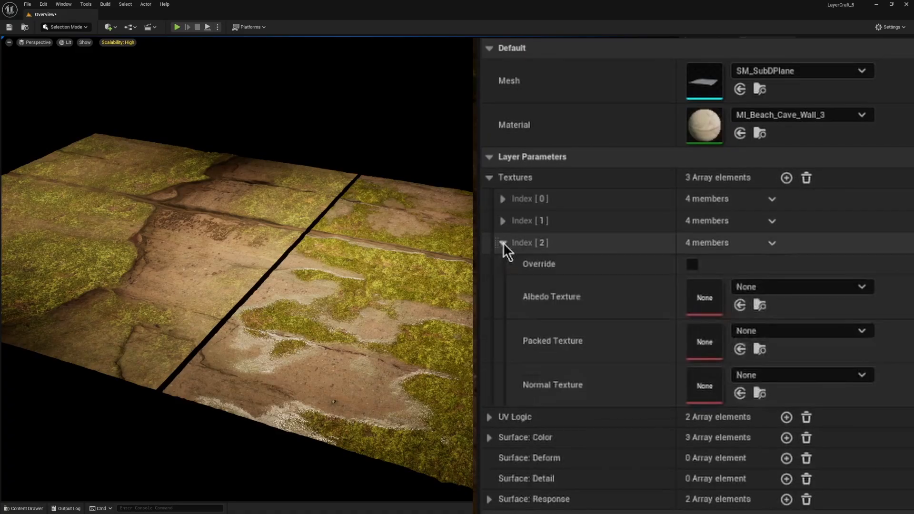
{"action": "left_click", "coordinate": [692, 265]}
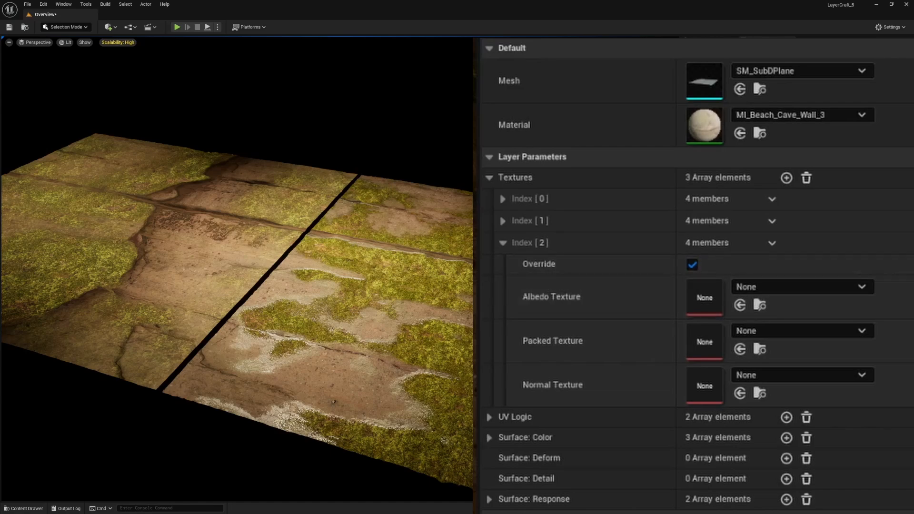
Step: Find T_Volcanic_Beach_Pebbles_Albedo among the TextureSets textures and assign it as Textures Index 2's Albedo Texture
{"action": "key", "text": "ctrl+space"}
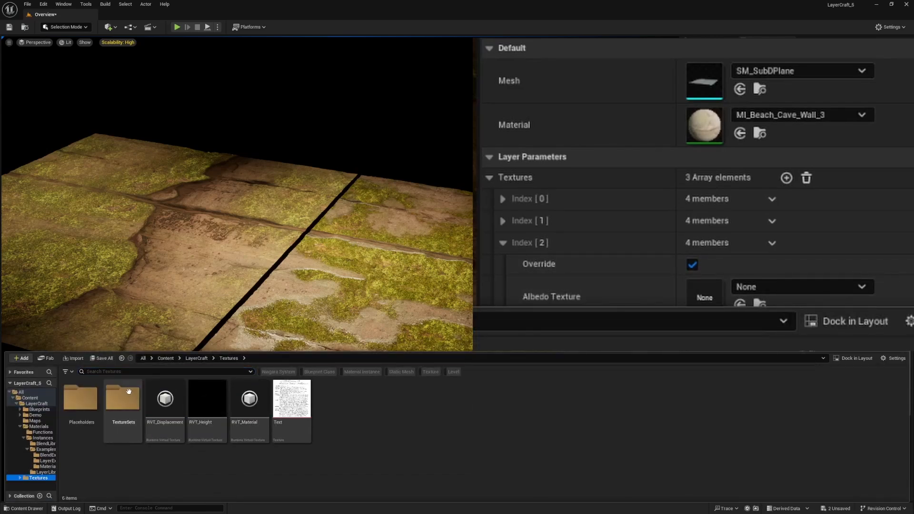
{"action": "double_click", "coordinate": [123, 399]}
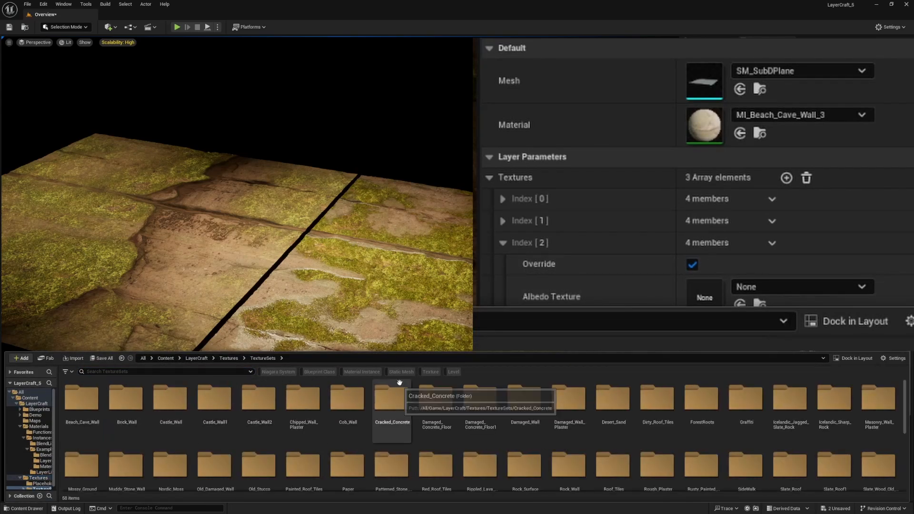
{"action": "left_click", "coordinate": [435, 372]}
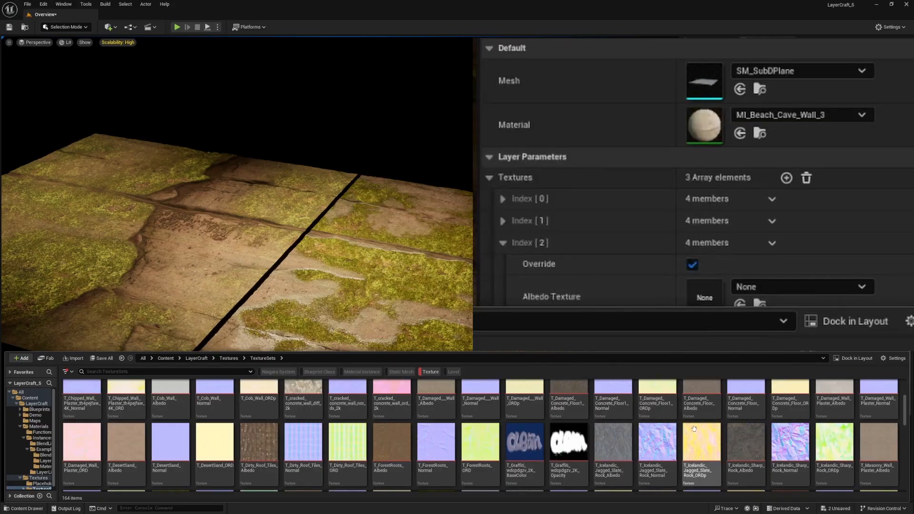
{"action": "scroll", "coordinate": [694, 428], "scroll_direction": "down", "scroll_amount": 10}
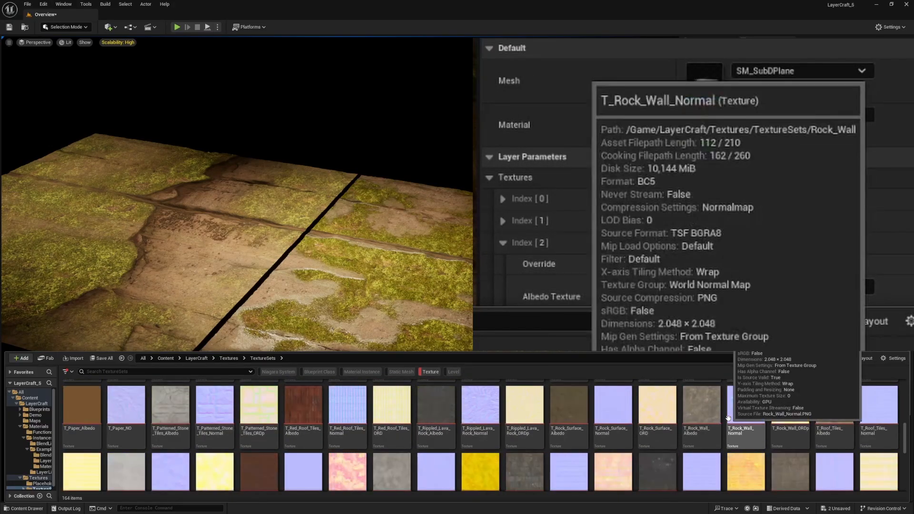
{"action": "scroll", "coordinate": [728, 418], "scroll_direction": "down", "scroll_amount": 5}
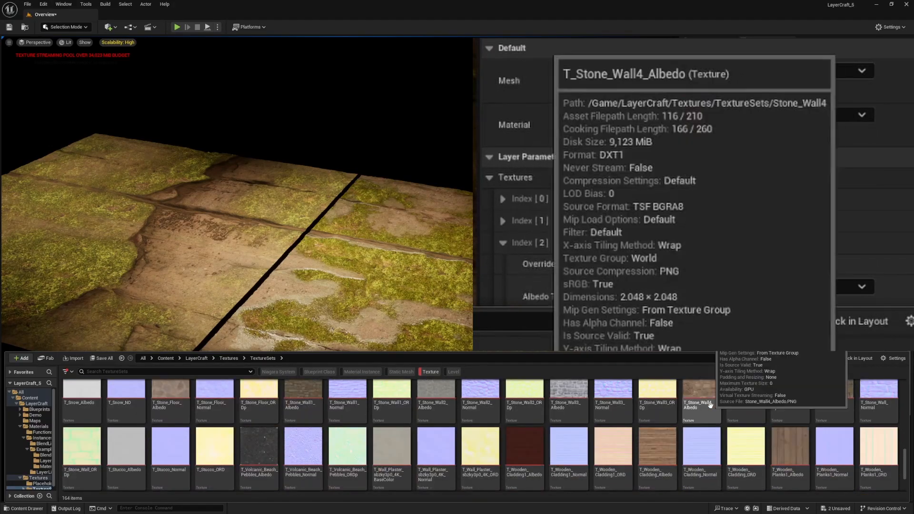
{"action": "left_click", "coordinate": [262, 452]}
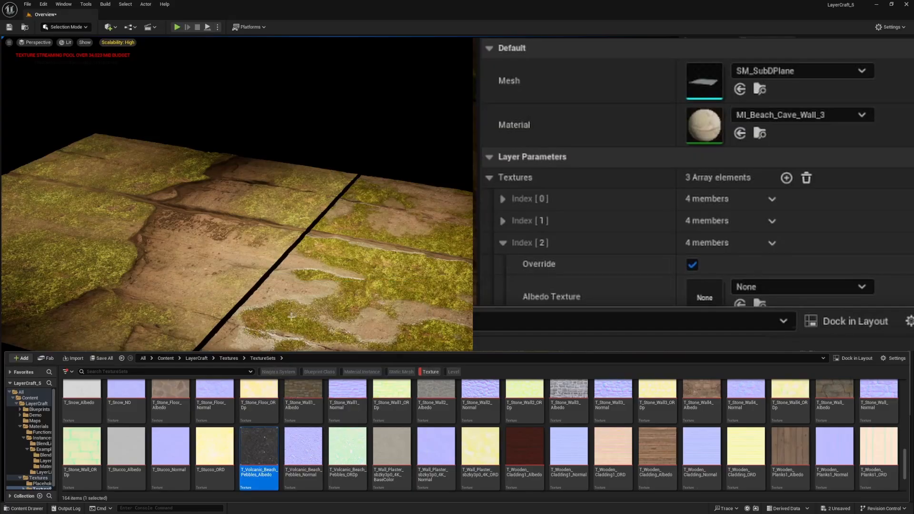
{"action": "right_click_drag", "start_coordinate": [305, 287], "coordinate": [325, 308]}
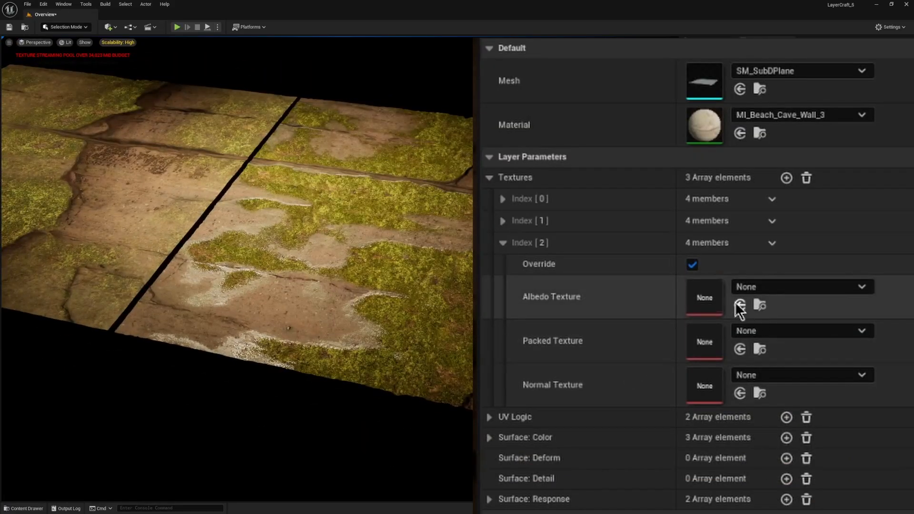
{"action": "left_click", "coordinate": [740, 306]}
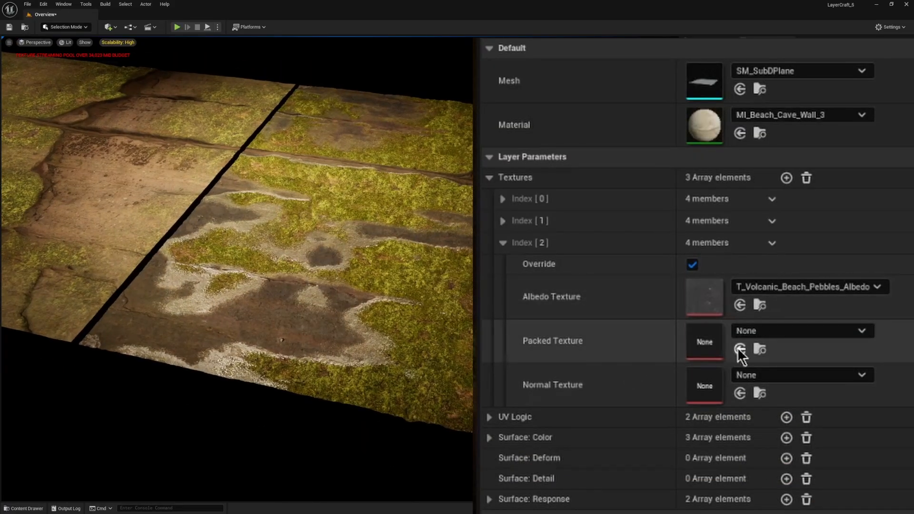
Step: Assign T_Volcanic_Beach_Pebbles_ORDp as the Packed Texture and T_Volcanic_Beach_Pebbles_Normal as the Normal Texture of Textures Index 2
{"action": "left_click", "coordinate": [740, 350]}
{"action": "left_click", "coordinate": [740, 393]}
{"action": "left_click", "coordinate": [788, 335]}
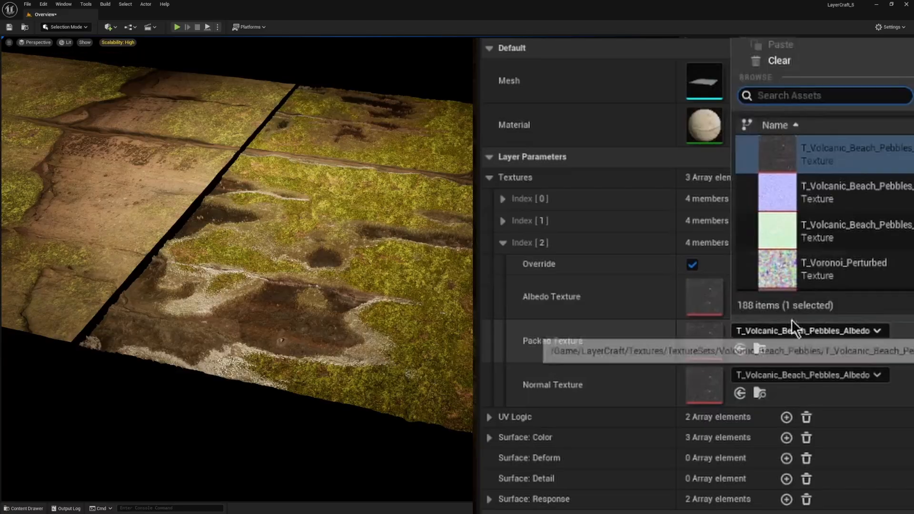
{"action": "left_click", "coordinate": [838, 229]}
{"action": "left_click", "coordinate": [762, 376]}
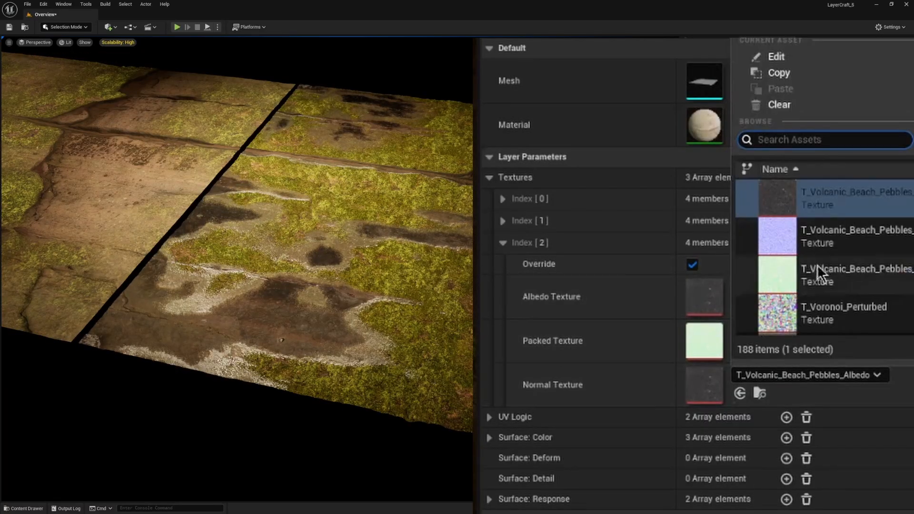
{"action": "left_click", "coordinate": [787, 233]}
{"action": "right_click_drag", "start_coordinate": [239, 267], "coordinate": [271, 276]}
{"action": "right_click_drag", "start_coordinate": [398, 326], "coordinate": [402, 320]}
{"action": "scroll", "coordinate": [344, 289], "scroll_direction": "down", "scroll_amount": 5}
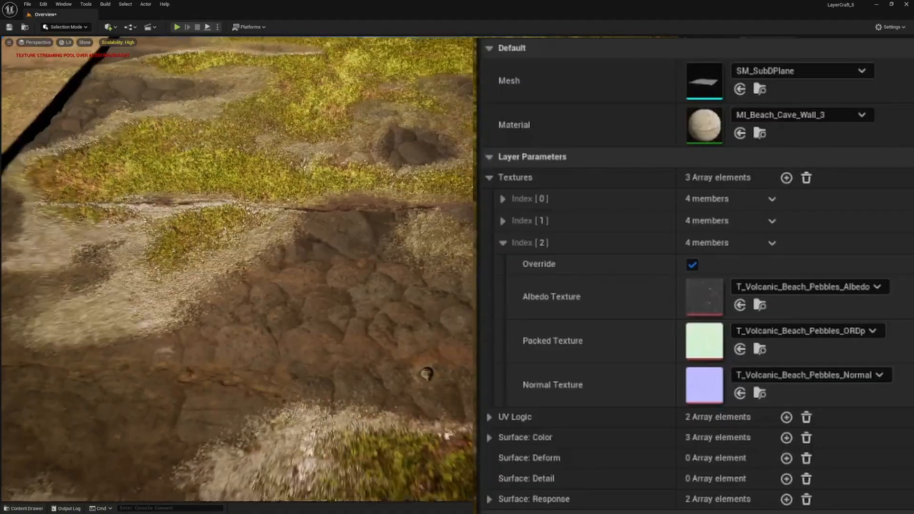
{"action": "right_click_drag", "start_coordinate": [343, 289], "coordinate": [305, 268]}
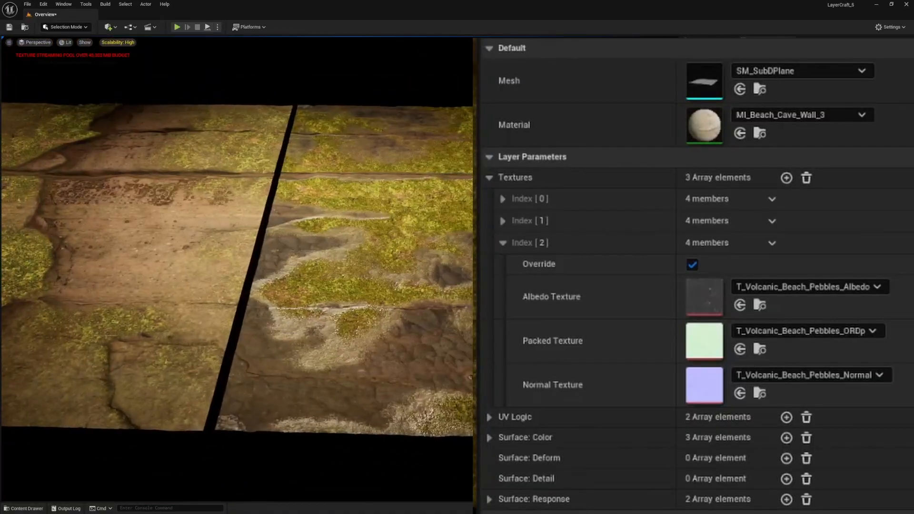
{"action": "left_click", "coordinate": [504, 244]}
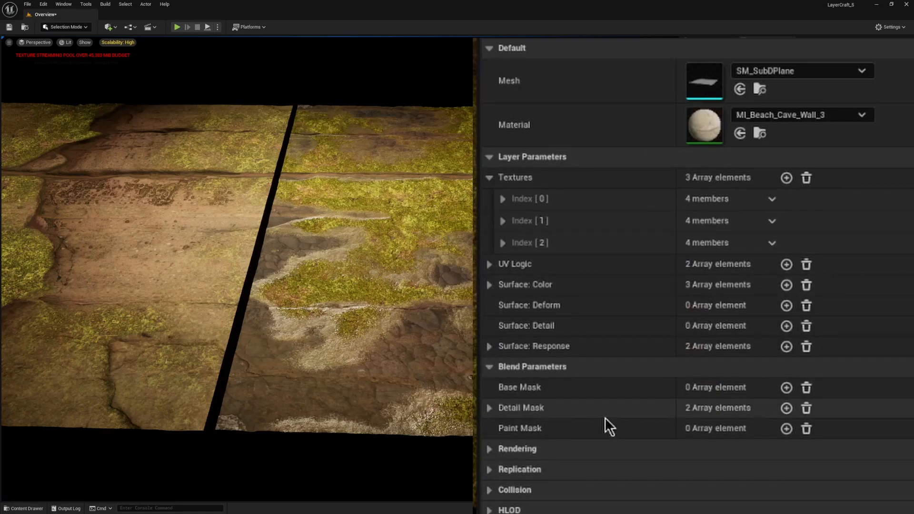
Step: In Detail Mask Index 1, set DetailMask Contrast to -10 and increase the DetailMask Amount to change the pebble layer's coverage
{"action": "left_click", "coordinate": [489, 408]}
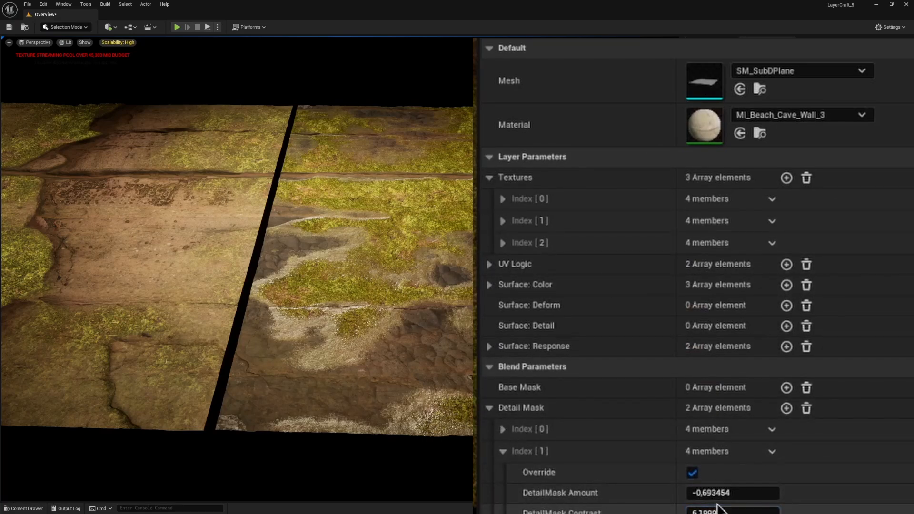
{"action": "mouse_move", "coordinate": [718, 504]}
{"action": "left_mouse_down"}
{"action": "mouse_move", "coordinate": [753, 503]}
{"action": "mouse_move", "coordinate": [719, 494]}
{"action": "mouse_move", "coordinate": [731, 494]}
{"action": "mouse_move", "coordinate": [729, 511]}
{"action": "mouse_move", "coordinate": [714, 494]}
{"action": "left_mouse_up"}
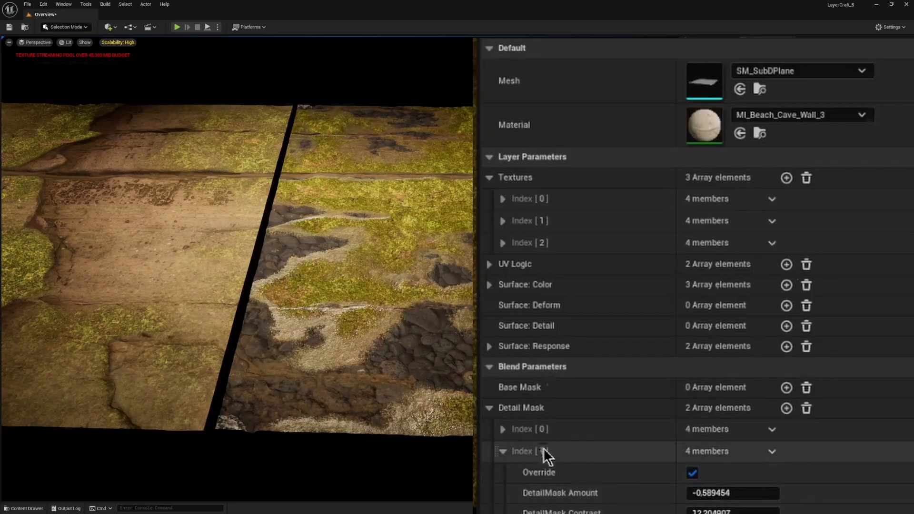
{"action": "left_click", "coordinate": [709, 510]}
{"action": "type", "text": "-10"}
{"action": "key", "text": "Return"}
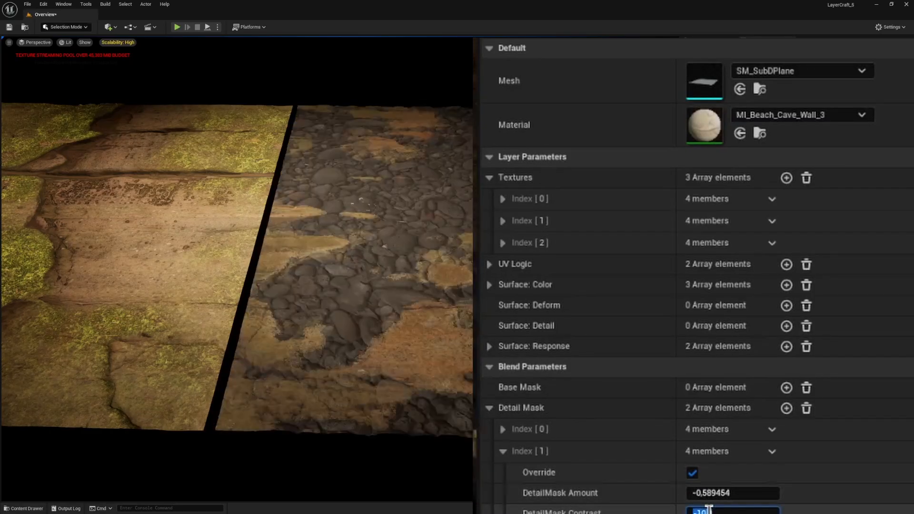
{"action": "left_click_drag", "start_coordinate": [733, 493], "coordinate": [790, 493]}
{"action": "right_click_drag", "start_coordinate": [238, 269], "coordinate": [200, 276]}
{"action": "left_click", "coordinate": [491, 408]}
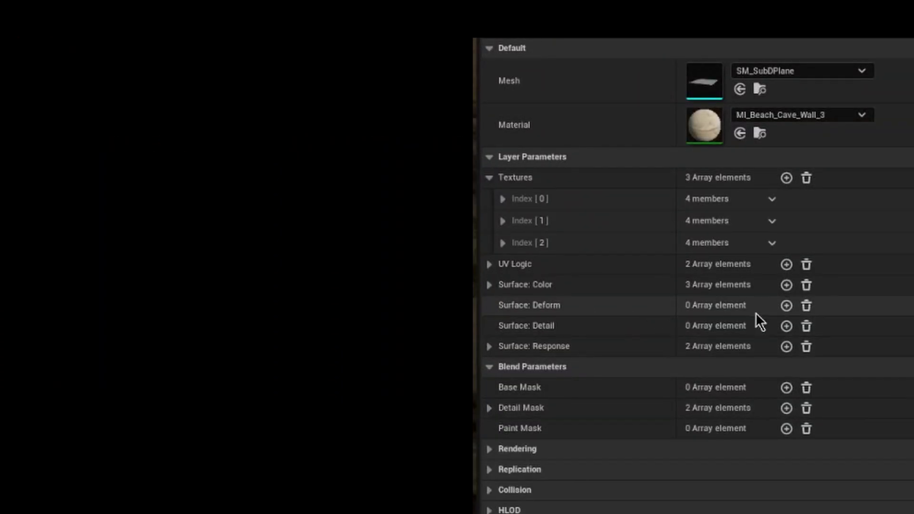
Step: Add three elements to the Surface: Deform layer parameters and enable the override on Index 2
{"action": "left_click", "coordinate": [786, 305]}
{"action": "left_click", "coordinate": [787, 306]}
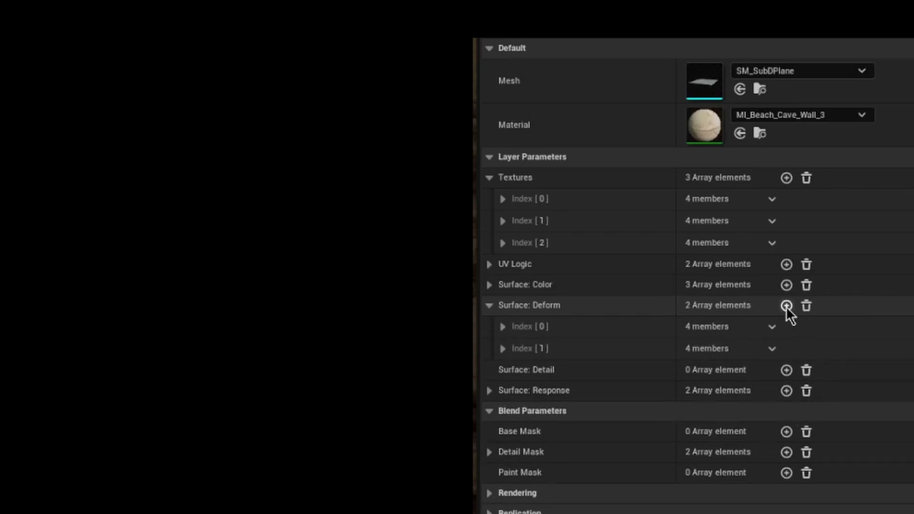
{"action": "left_click", "coordinate": [787, 305]}
{"action": "left_click", "coordinate": [502, 370]}
{"action": "left_click", "coordinate": [692, 392]}
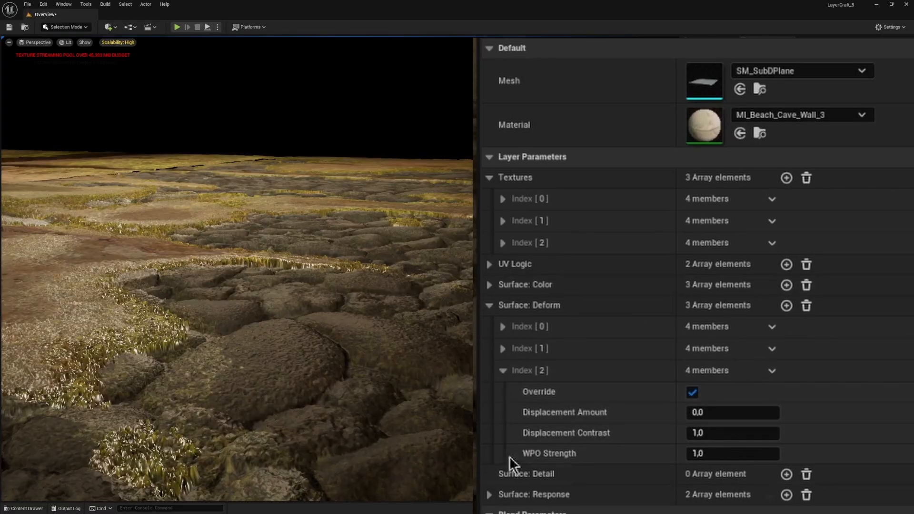
Step: For Surface: Deform Index 2, set Displacement Amount to about -0.104 and Displacement Contrast to about 7.04
{"action": "left_click_drag", "start_coordinate": [710, 414], "coordinate": [729, 414]}
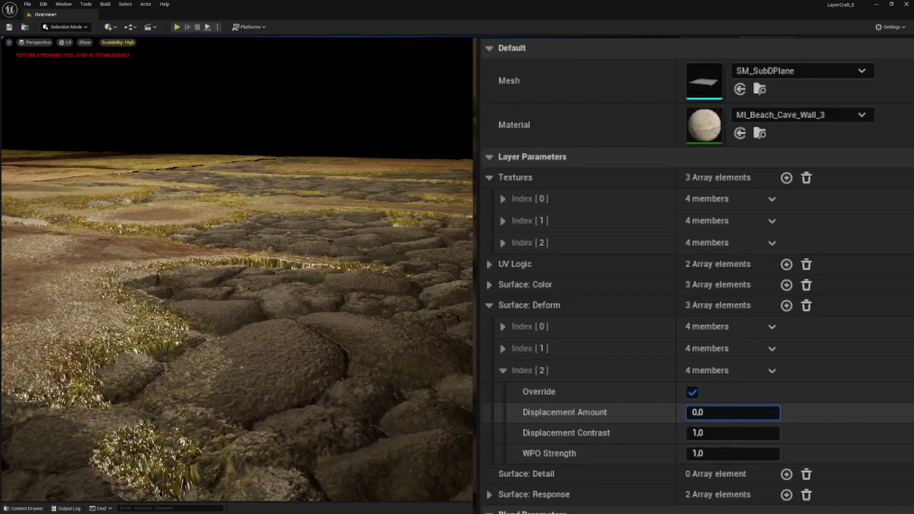
{"action": "left_click_drag", "start_coordinate": [728, 414], "coordinate": [774, 433]}
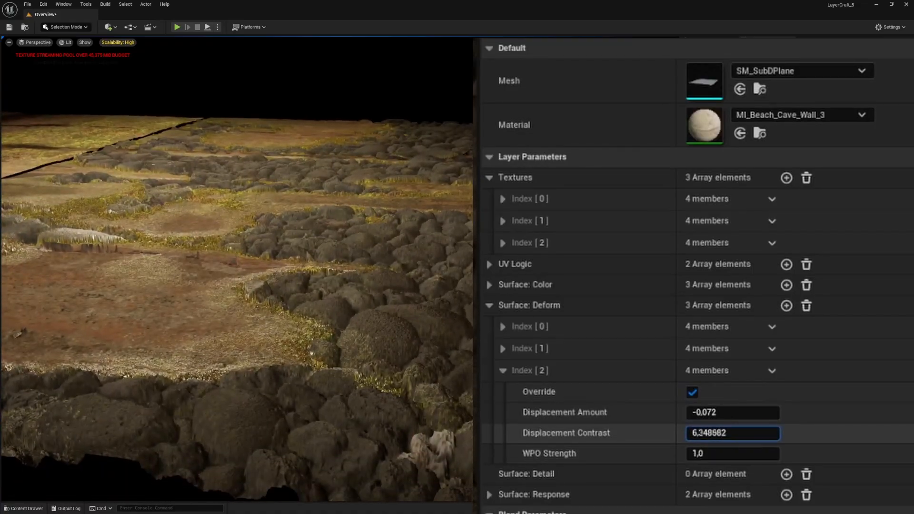
{"action": "left_click_drag", "start_coordinate": [700, 433], "coordinate": [702, 412]}
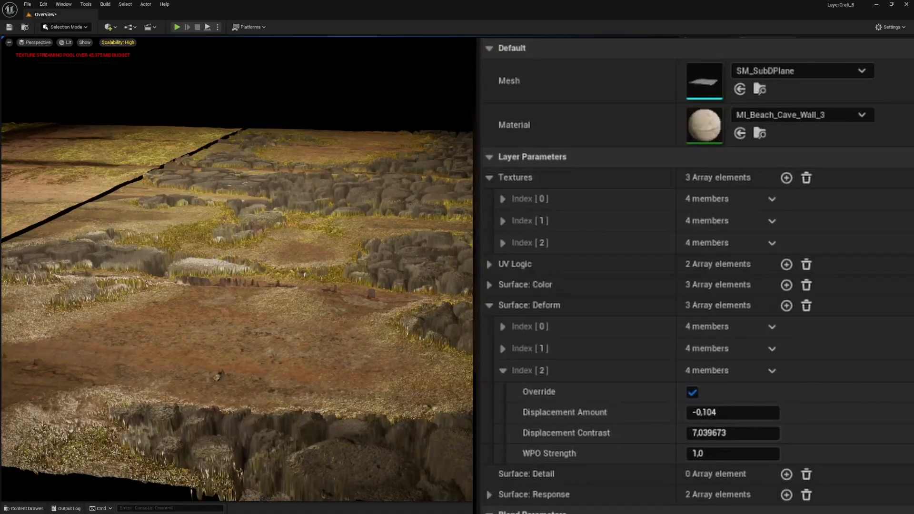
{"action": "right_click_drag", "start_coordinate": [239, 269], "coordinate": [205, 262]}
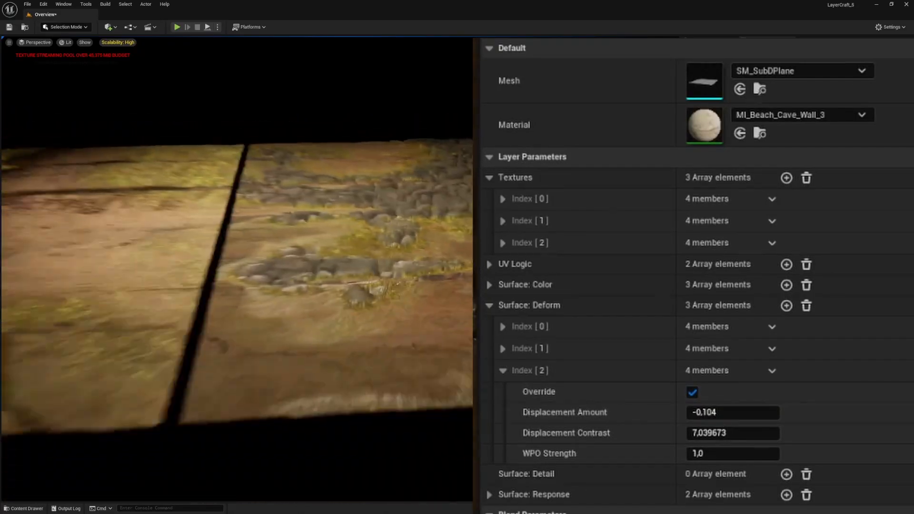
Step: Adjust Detail Mask Index 1 to a DetailMask Amount of about -0.037 and a DetailMask Contrast of about -12.91
{"action": "left_click", "coordinate": [489, 306]}
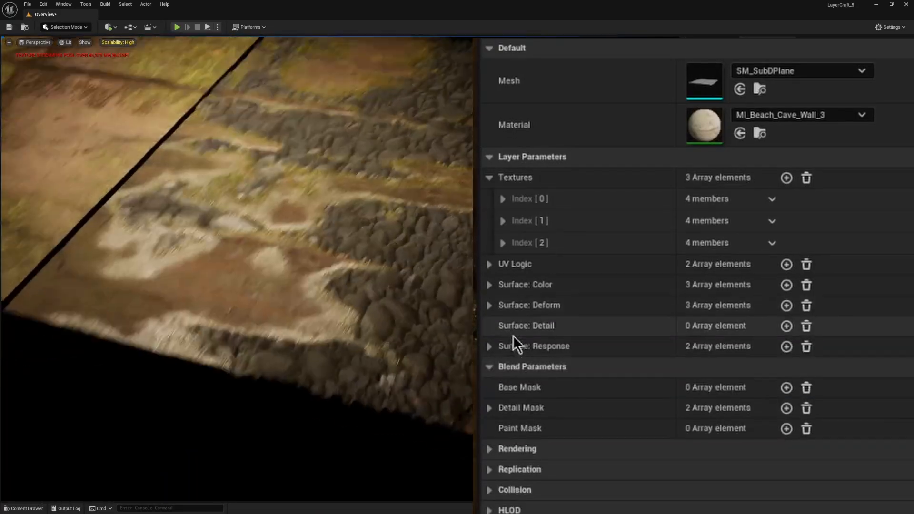
{"action": "scroll", "coordinate": [496, 382], "scroll_direction": "down", "scroll_amount": 1}
{"action": "left_click", "coordinate": [490, 382]}
{"action": "scroll", "coordinate": [572, 422], "scroll_direction": "down", "scroll_amount": 1}
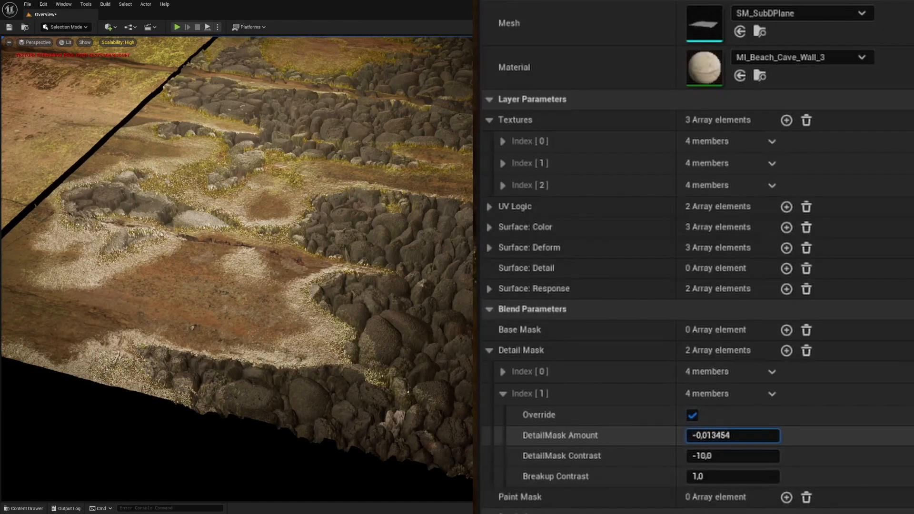
{"action": "mouse_move", "coordinate": [733, 435]}
{"action": "left_mouse_down"}
{"action": "mouse_move", "coordinate": [764, 436]}
{"action": "mouse_move", "coordinate": [749, 435]}
{"action": "left_mouse_up"}
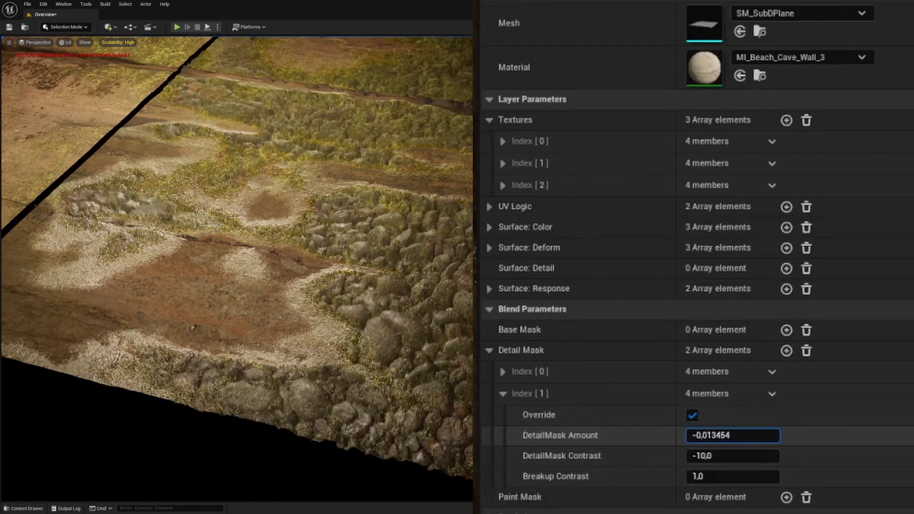
{"action": "left_click_drag", "start_coordinate": [700, 455], "coordinate": [720, 455]}
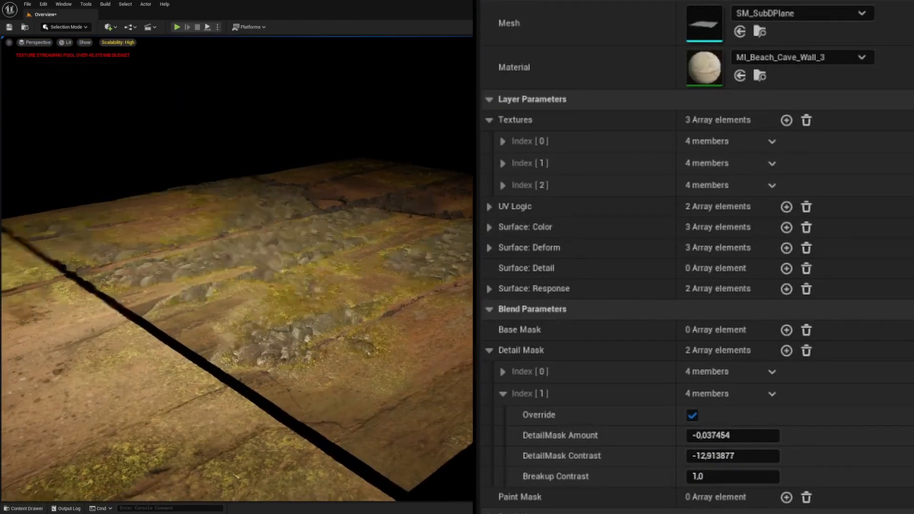
Step: Collapse the Detail Mask, Blend Parameters and Layer Parameters groups in the actor's details
{"action": "left_click", "coordinate": [489, 351]}
{"action": "left_click", "coordinate": [489, 309]}
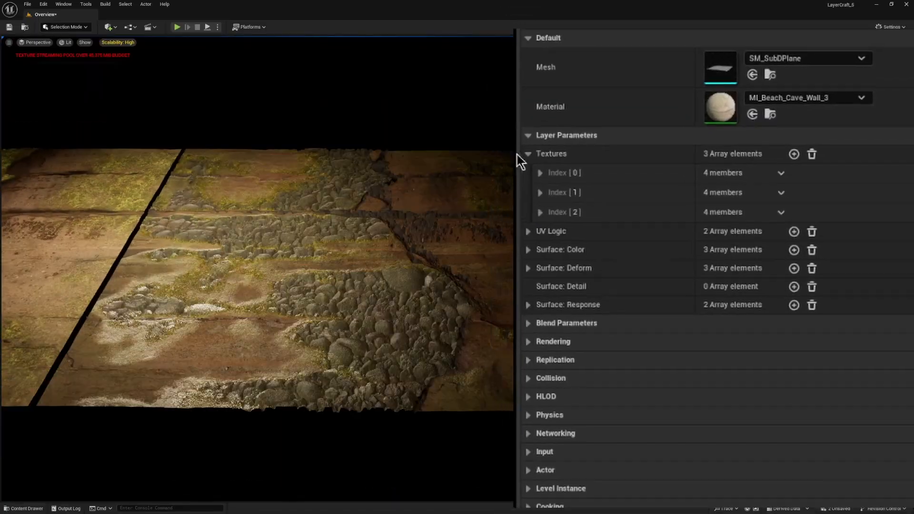
{"action": "left_click", "coordinate": [489, 99]}
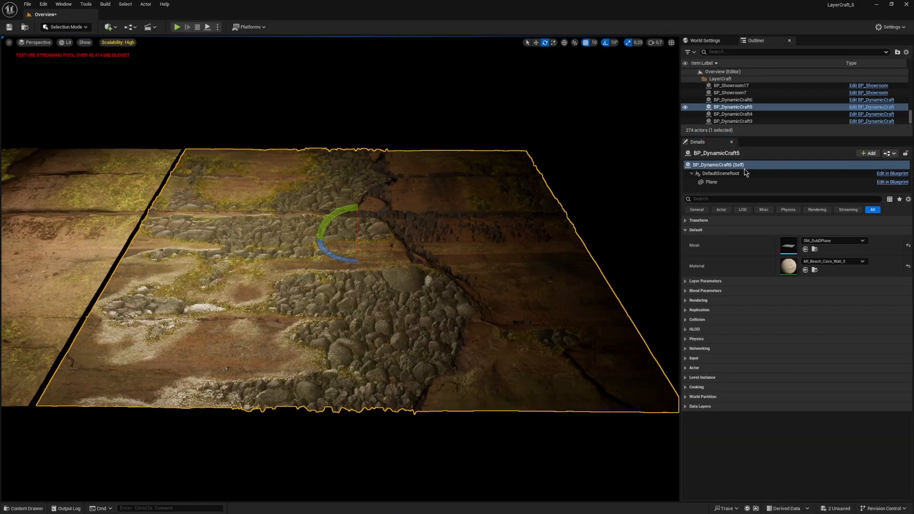
Step: Open the BP_DynamicCraft blueprint for editing, put the material instance window away and display the Construction Script
{"action": "left_click", "coordinate": [873, 107]}
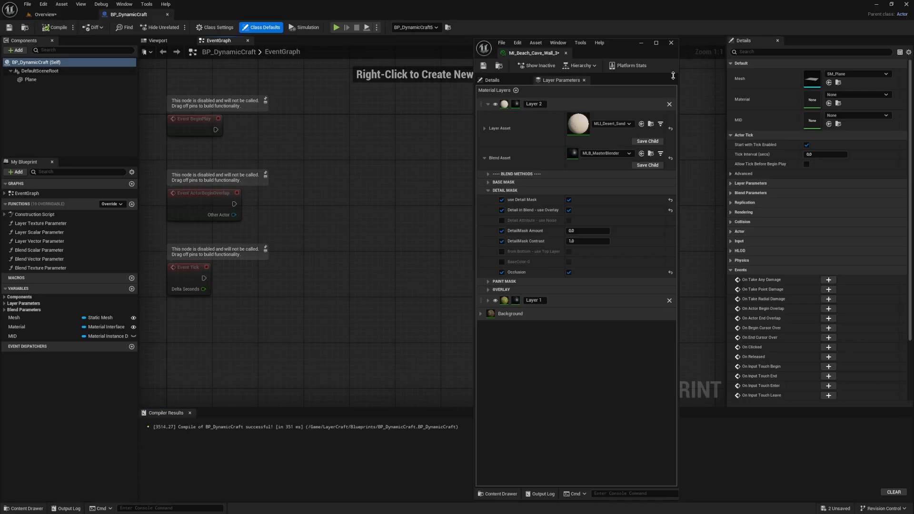
{"action": "left_click", "coordinate": [643, 43]}
{"action": "right_click_drag", "start_coordinate": [409, 144], "coordinate": [493, 171]}
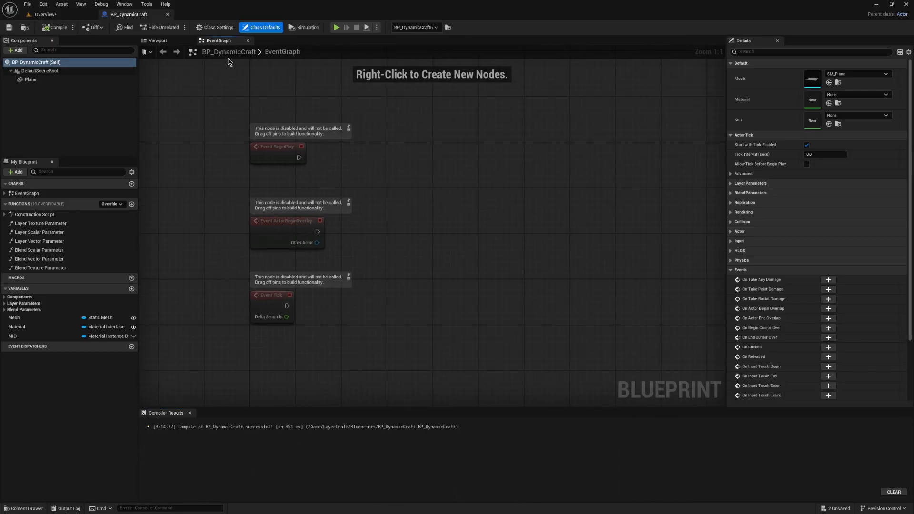
{"action": "double_click", "coordinate": [45, 218]}
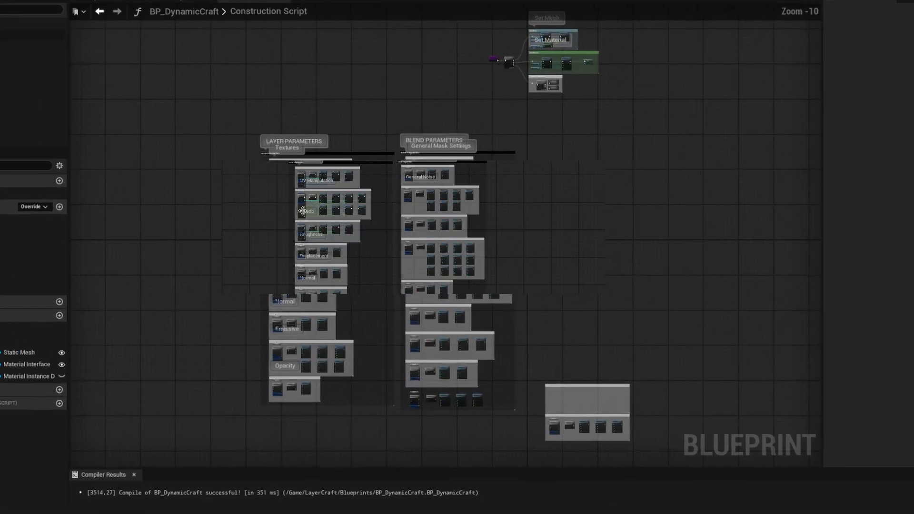
Step: Inspect the Construction Script's Set Mesh, Set Material and Override Parameters nodes, and open the collapsed Layer Parameters graph
{"action": "scroll", "coordinate": [484, 181], "scroll_direction": "up", "scroll_amount": 5}
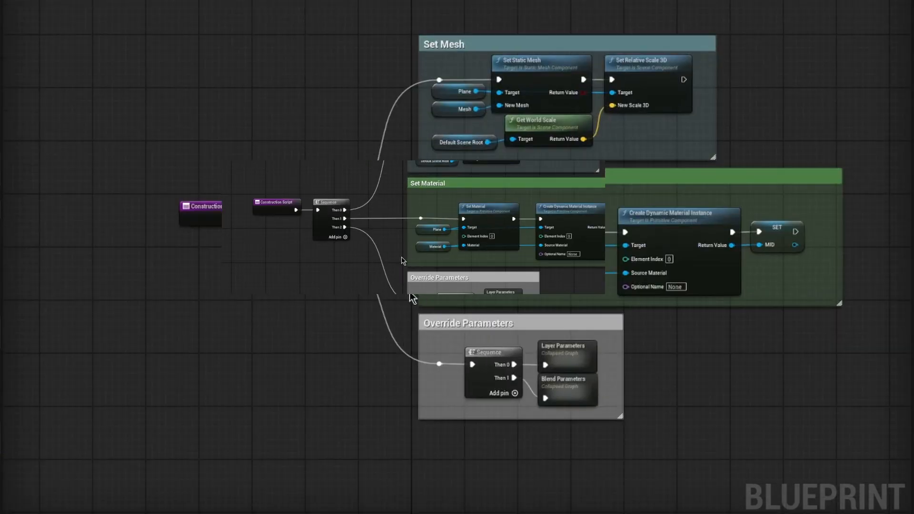
{"action": "right_click_drag", "start_coordinate": [410, 292], "coordinate": [310, 338]}
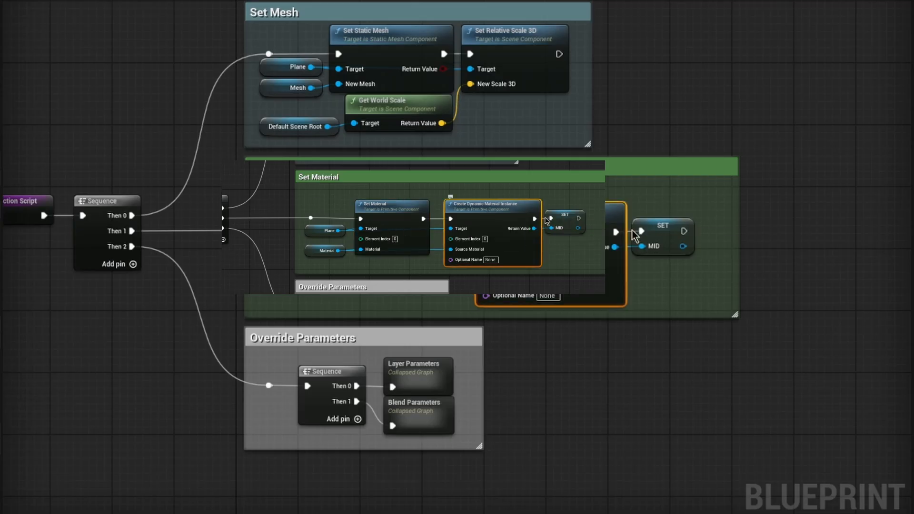
{"action": "left_click", "coordinate": [665, 231]}
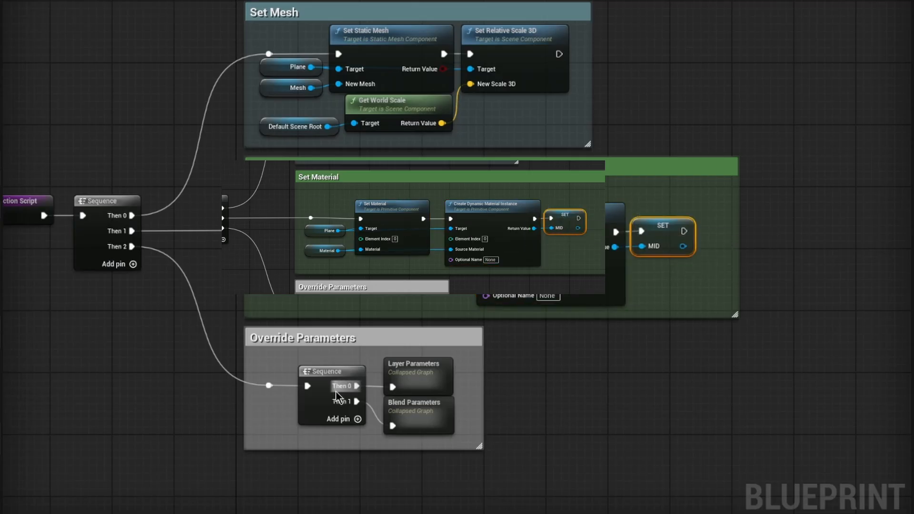
{"action": "right_click_drag", "start_coordinate": [159, 341], "coordinate": [238, 352]}
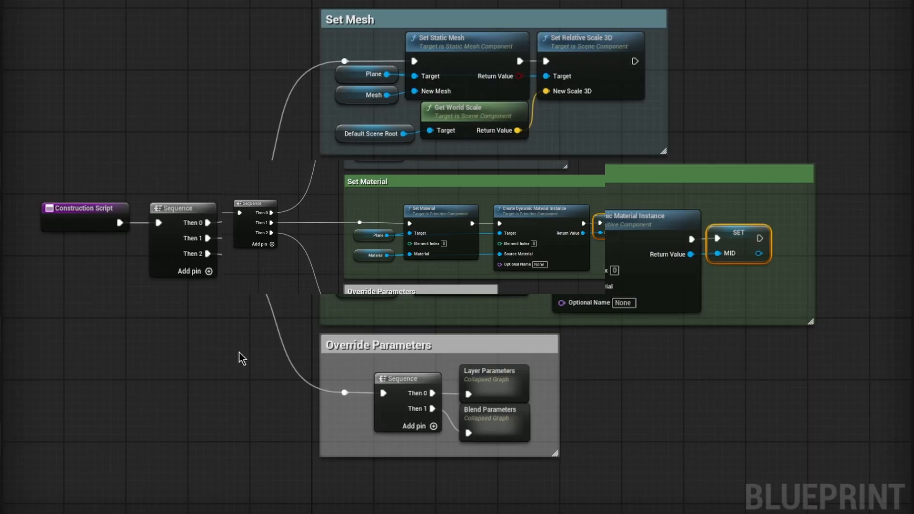
{"action": "mouse_move", "coordinate": [492, 382]}
{"action": "double_click", "coordinate": [485, 377]}
Step: Examine how the Textures and UV Manipulation groups feed array values into the layer parameter nodes
{"action": "right_click_drag", "start_coordinate": [315, 133], "coordinate": [278, 193]}
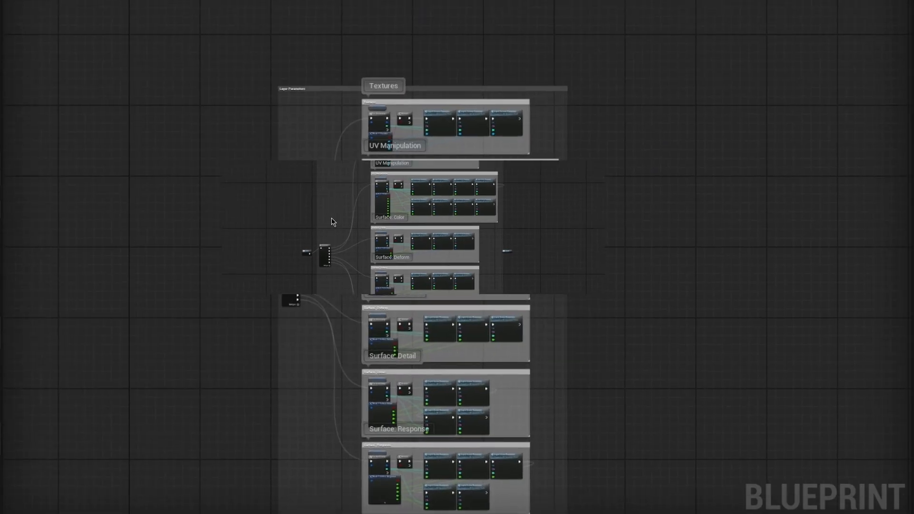
{"action": "scroll", "coordinate": [283, 290], "scroll_direction": "up", "scroll_amount": 4}
{"action": "right_click_drag", "start_coordinate": [320, 125], "coordinate": [154, 366]}
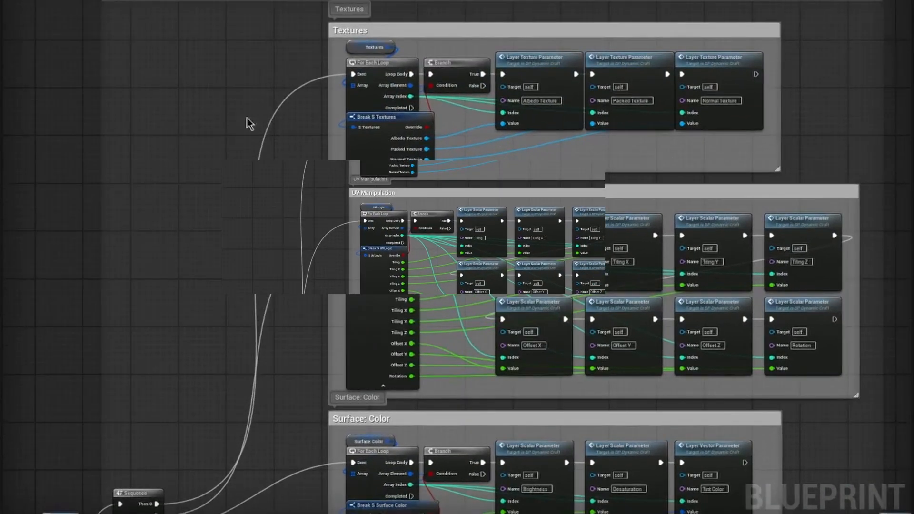
{"action": "right_click_drag", "start_coordinate": [343, 72], "coordinate": [301, 118]}
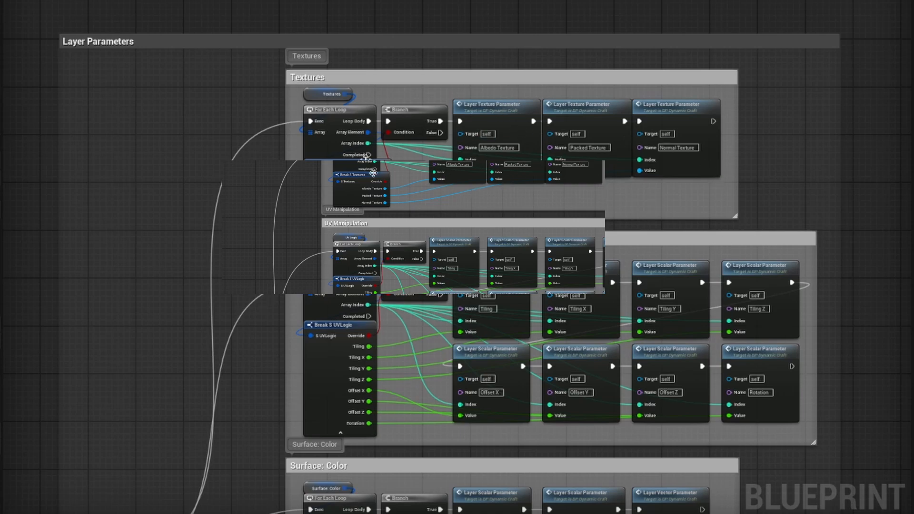
{"action": "right_click_drag", "start_coordinate": [373, 174], "coordinate": [361, 192]}
{"action": "scroll", "coordinate": [351, 178], "scroll_direction": "up", "scroll_amount": 3}
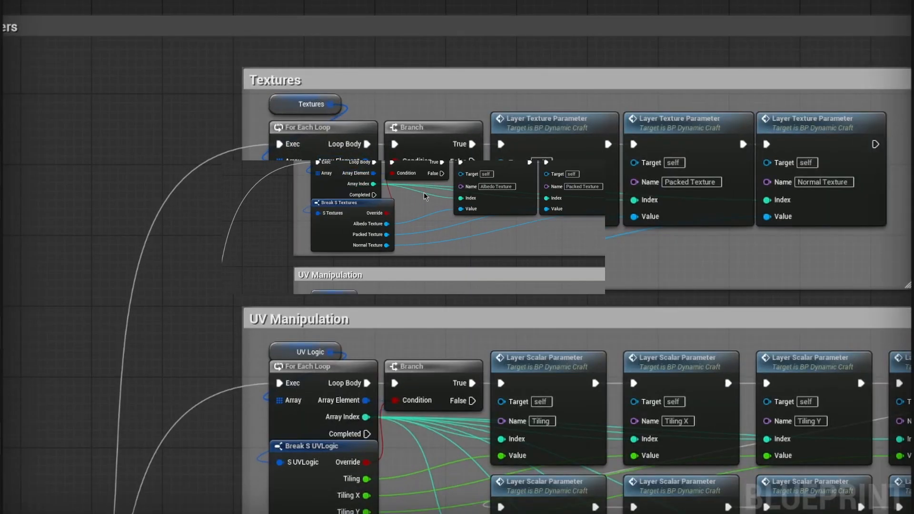
{"action": "scroll", "coordinate": [665, 335], "scroll_direction": "down", "scroll_amount": 1}
{"action": "right_click_drag", "start_coordinate": [666, 335], "coordinate": [496, 148]}
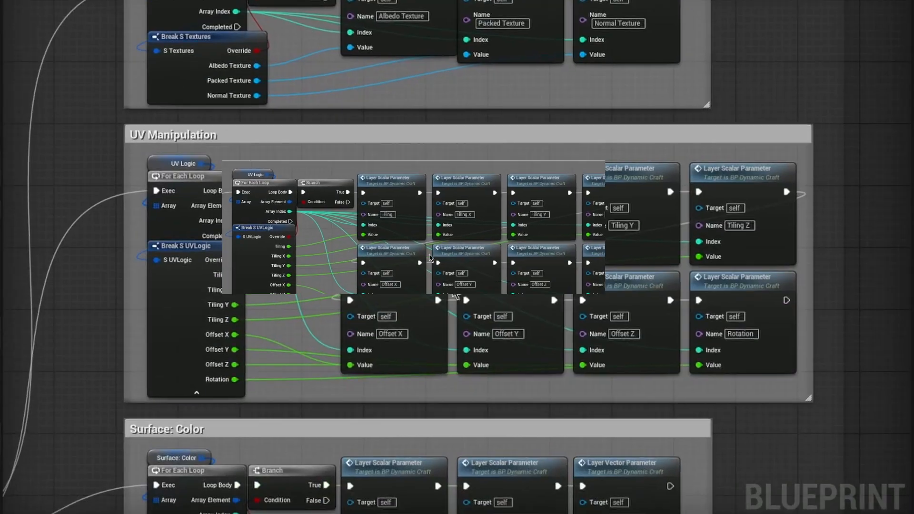
Step: Review the remaining Layer Parameters groups and select the Break S Surface Color node in Surface: Color
{"action": "scroll", "coordinate": [452, 285], "scroll_direction": "down", "scroll_amount": 1}
{"action": "right_click_drag", "start_coordinate": [452, 285], "coordinate": [463, 225]}
{"action": "scroll", "coordinate": [428, 248], "scroll_direction": "down", "scroll_amount": 1}
{"action": "scroll", "coordinate": [407, 154], "scroll_direction": "down", "scroll_amount": 3}
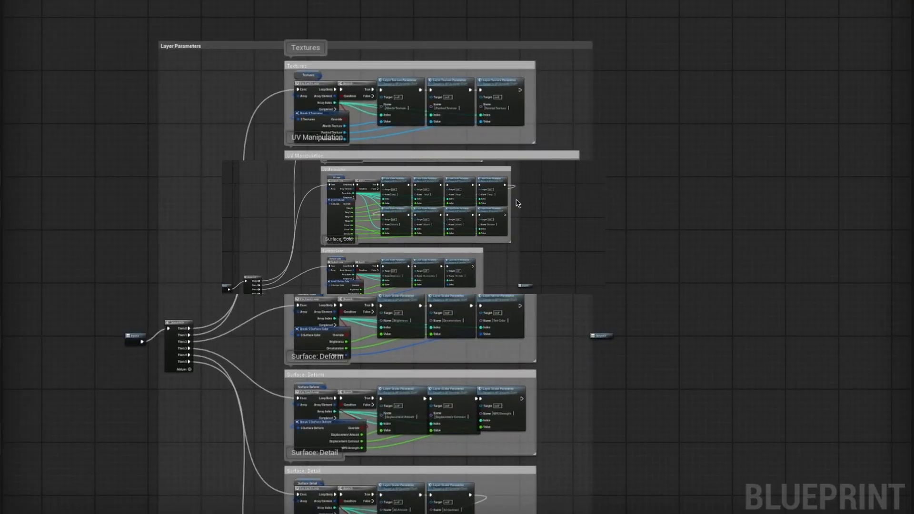
{"action": "right_click_drag", "start_coordinate": [518, 207], "coordinate": [495, 189]}
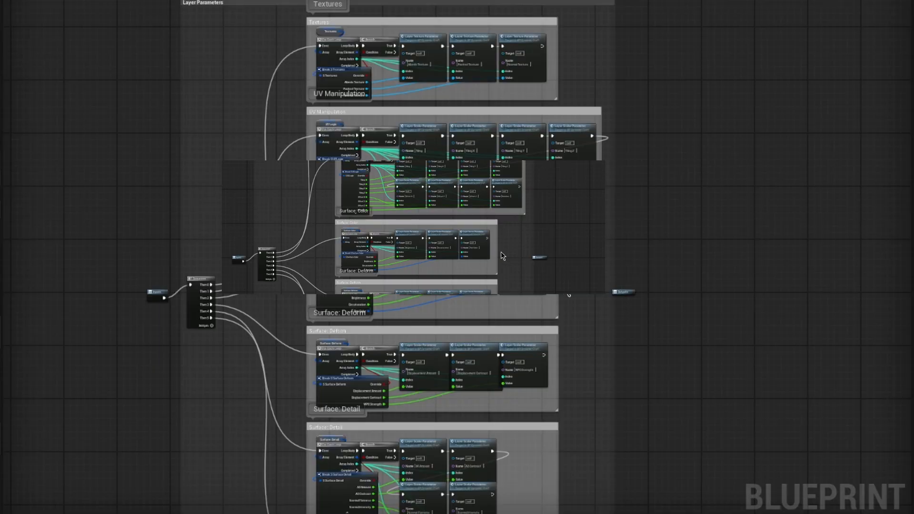
{"action": "scroll", "coordinate": [344, 301], "scroll_direction": "up", "scroll_amount": 2}
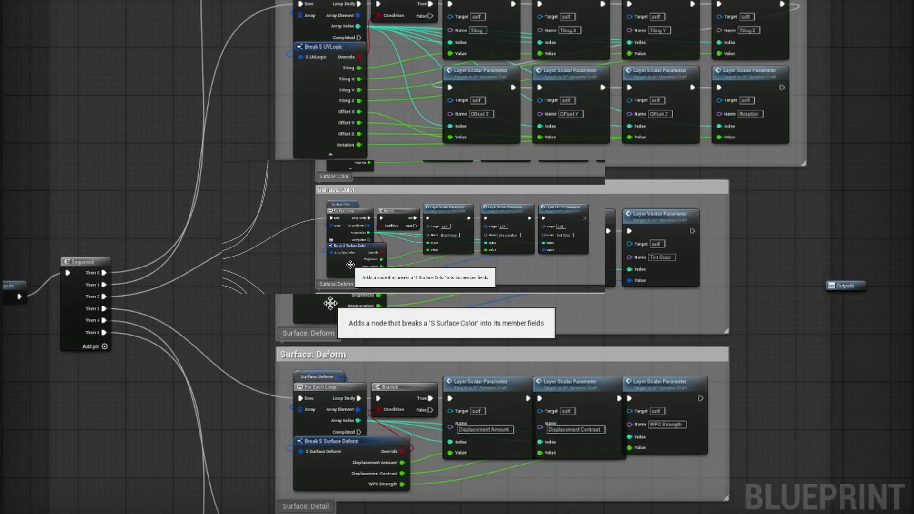
{"action": "left_click", "coordinate": [329, 302]}
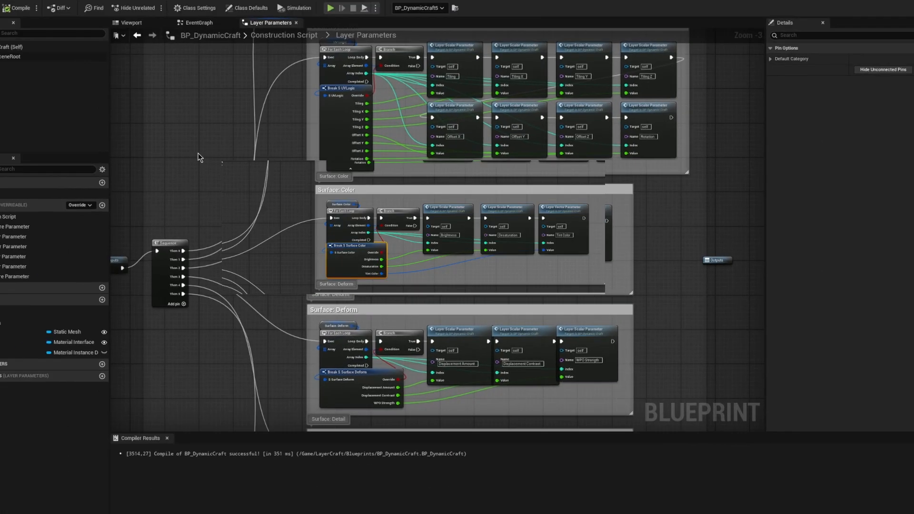
Step: Browse LayerCraft's Blueprints folder with the Texture filter turned off and open its Structures subfolder
{"action": "left_click", "coordinate": [114, 139]}
{"action": "key", "text": "ctrl+space"}
{"action": "left_click", "coordinate": [39, 389]}
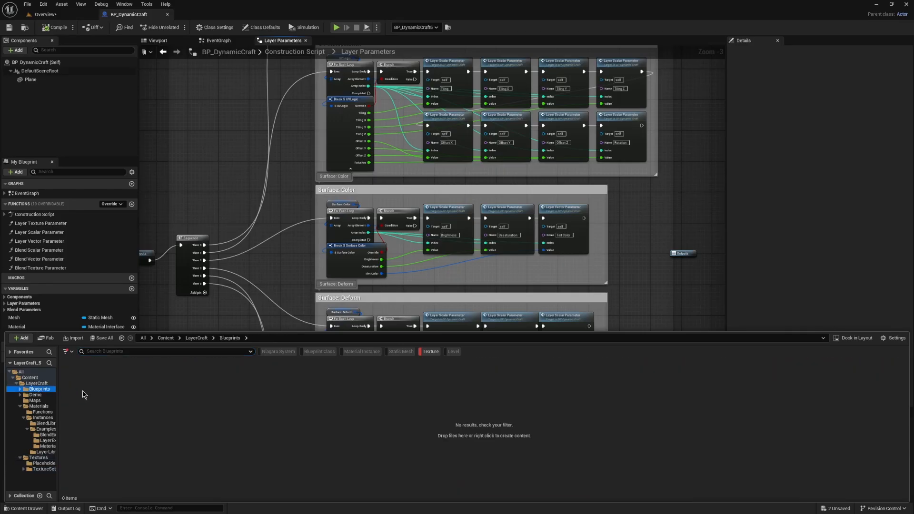
{"action": "left_click", "coordinate": [431, 352]}
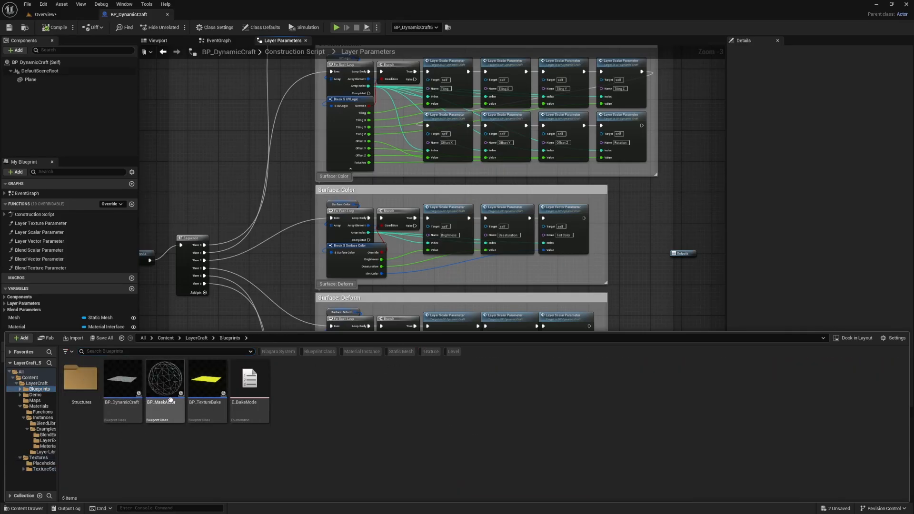
{"action": "left_click", "coordinate": [205, 387]}
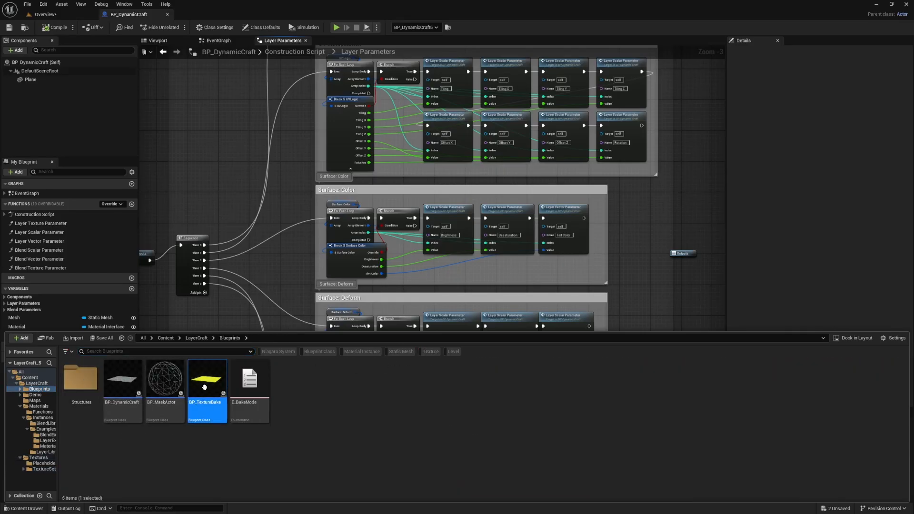
{"action": "left_click", "coordinate": [126, 374]}
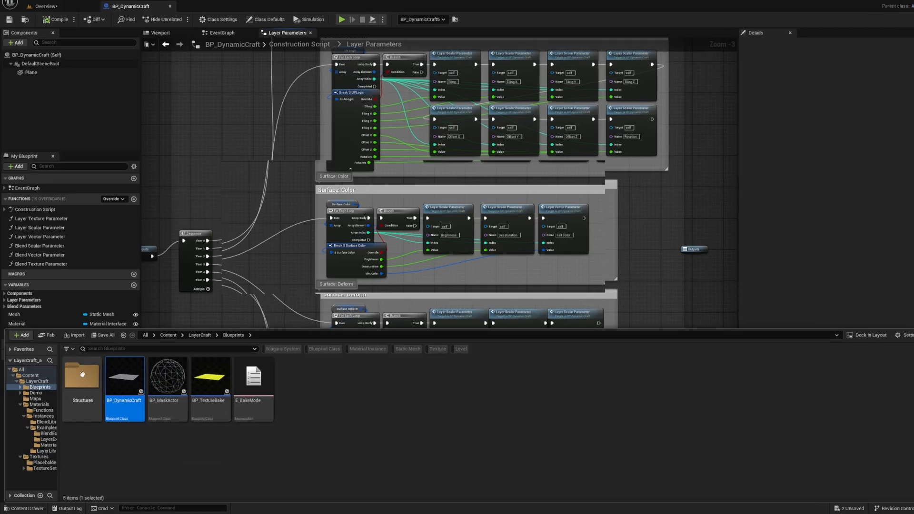
{"action": "double_click", "coordinate": [81, 378]}
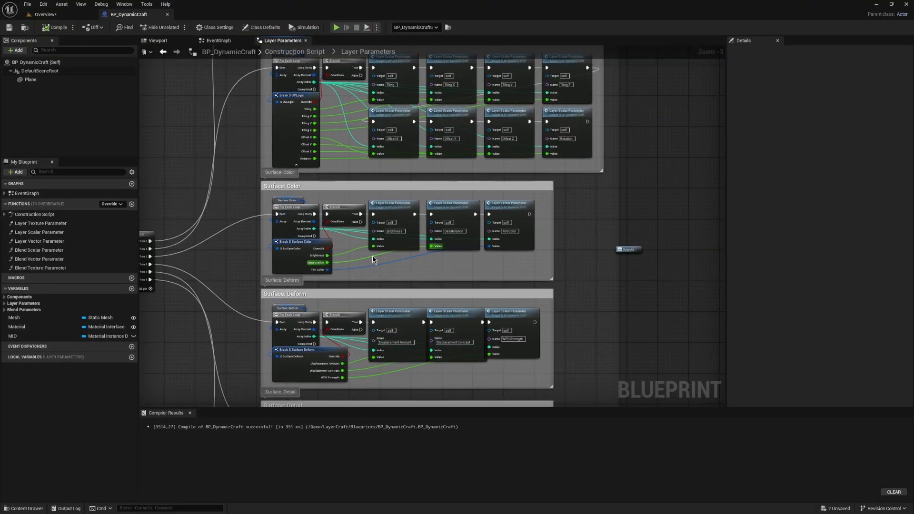
Step: Expand Layer 2's Surface: Color parameters in MI_Beach_Cave_Wall_3 and enable overrides for use Albedo Mask, use Occlusion Mask and use Noise Variation
{"action": "scroll", "coordinate": [390, 244], "scroll_direction": "up", "scroll_amount": 2}
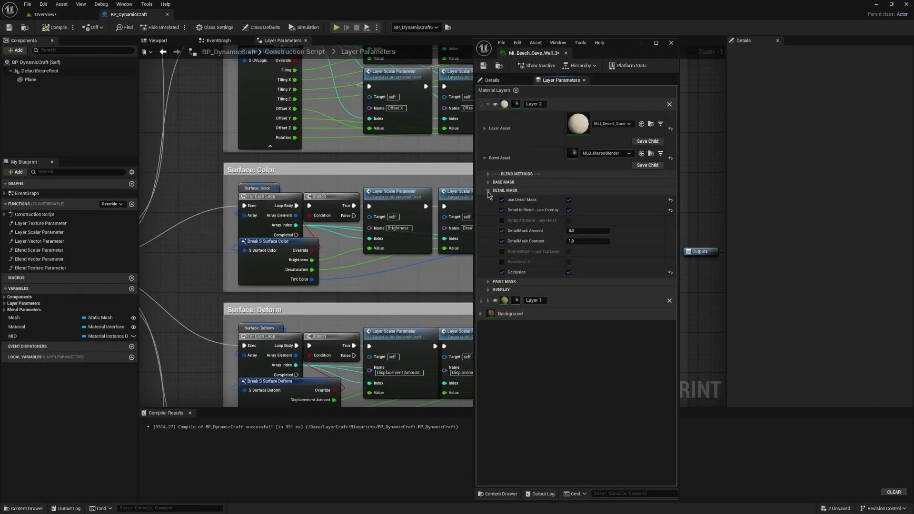
{"action": "left_click", "coordinate": [488, 190]}
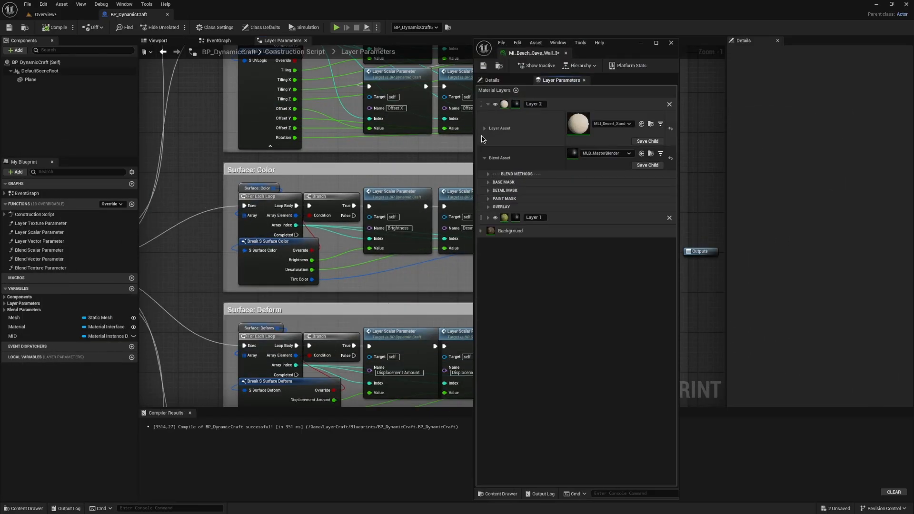
{"action": "left_click", "coordinate": [484, 128]}
{"action": "left_click", "coordinate": [488, 175]}
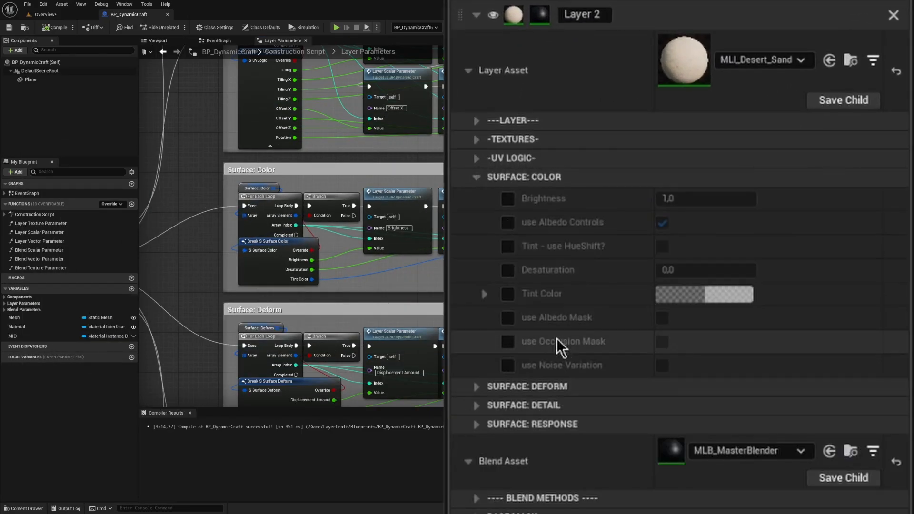
{"action": "left_click", "coordinate": [508, 318]}
{"action": "left_click", "coordinate": [508, 341]}
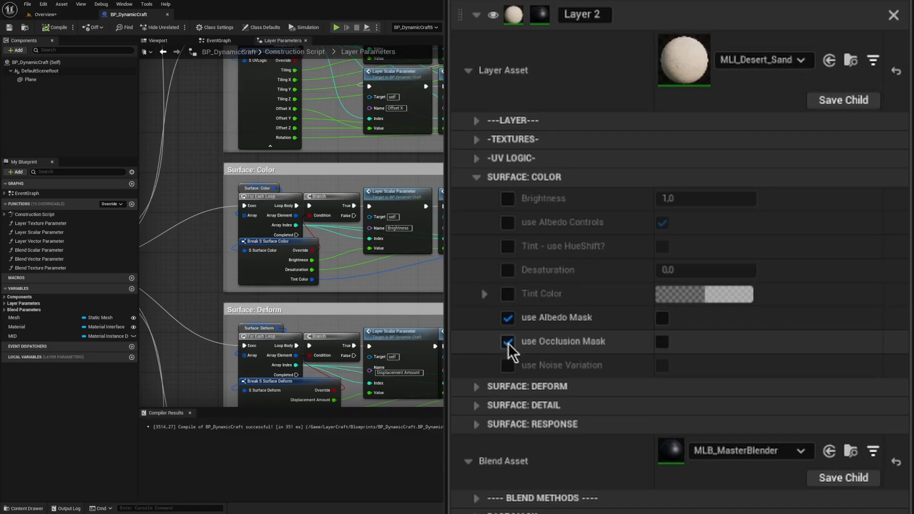
{"action": "left_click", "coordinate": [509, 365]}
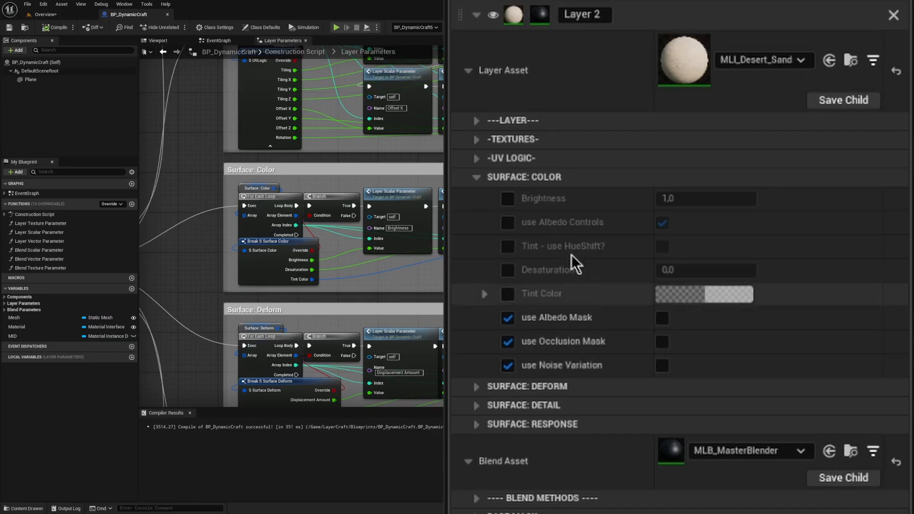
Step: Turn off use Texture Sets for Layer 2, then enable the use Subsurface and use Emissive overrides and switch use Emissive on
{"action": "left_click", "coordinate": [477, 121]}
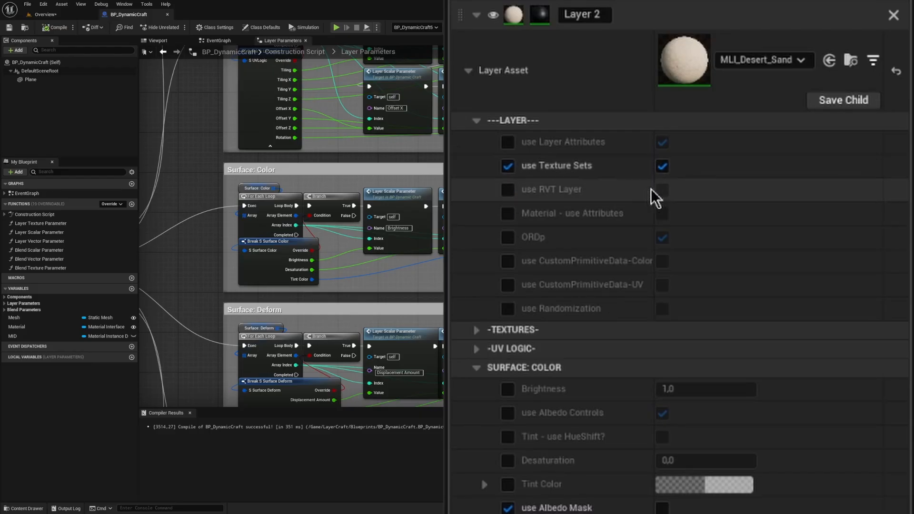
{"action": "left_click", "coordinate": [662, 168]}
{"action": "scroll", "coordinate": [587, 140], "scroll_direction": "down", "scroll_amount": 2}
{"action": "scroll", "coordinate": [587, 139], "scroll_direction": "down", "scroll_amount": 10}
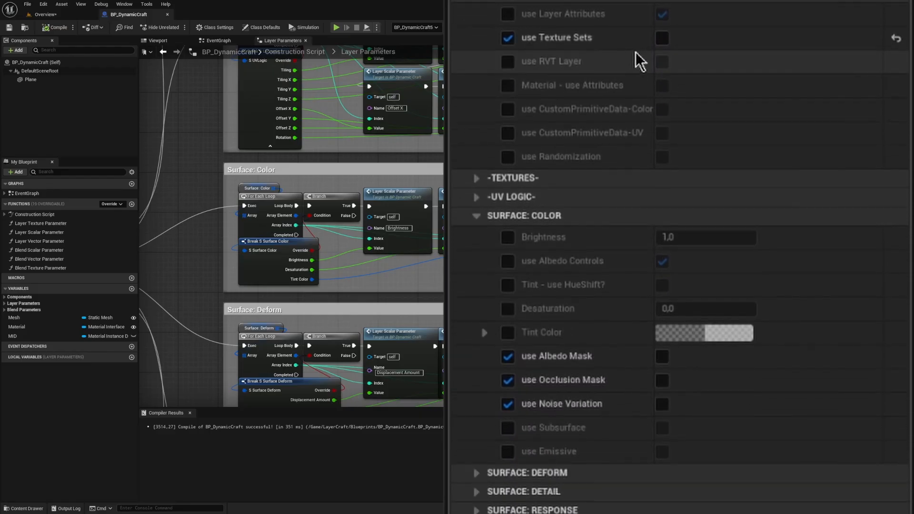
{"action": "left_click", "coordinate": [508, 263]}
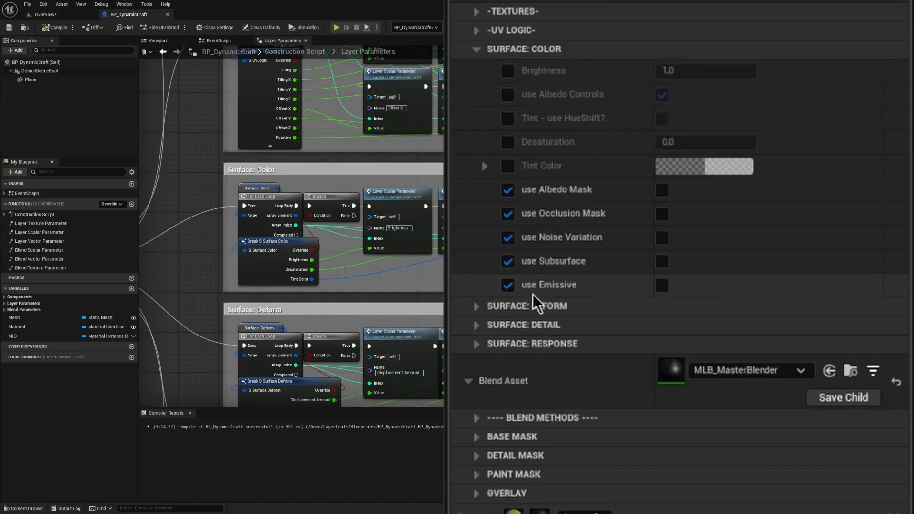
{"action": "left_click", "coordinate": [663, 288]}
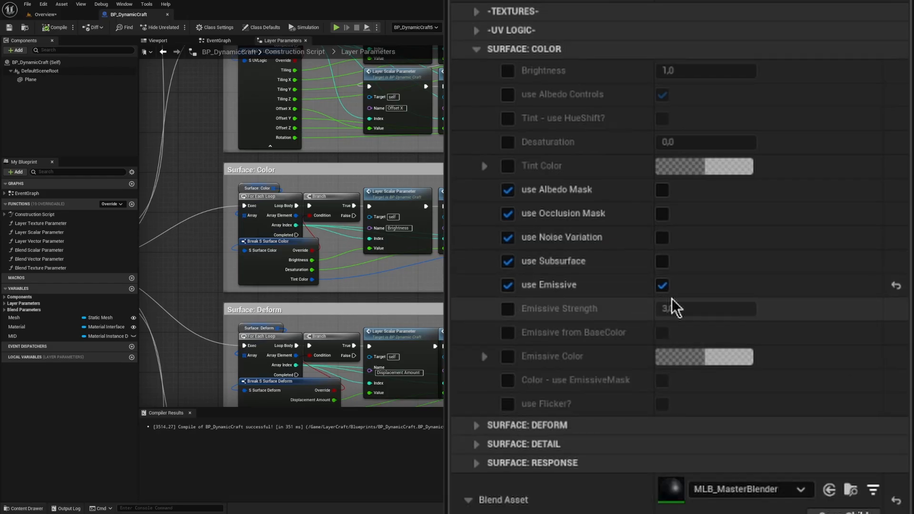
Step: Return to the Overview level, then turn Layer 2's use Emissive off and use Texture Sets back on
{"action": "right_click_drag", "start_coordinate": [382, 279], "coordinate": [305, 278]}
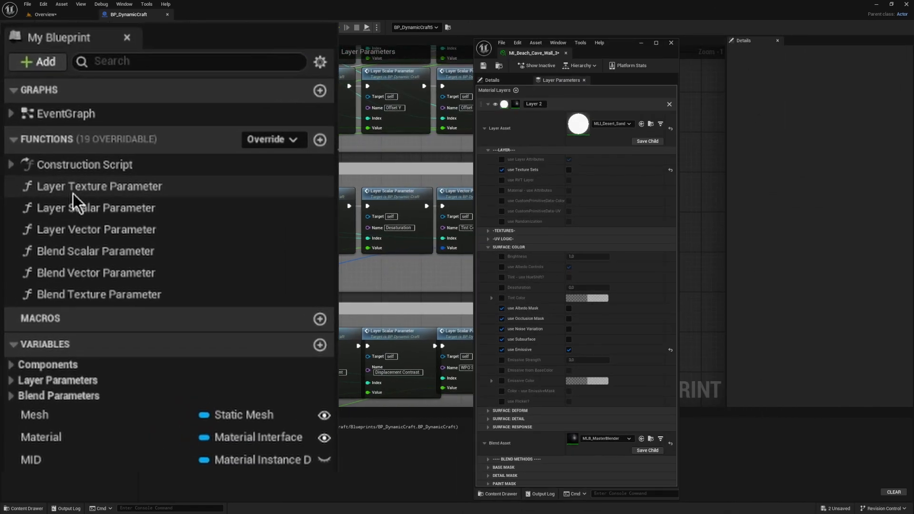
{"action": "right_click_drag", "start_coordinate": [329, 276], "coordinate": [233, 281]}
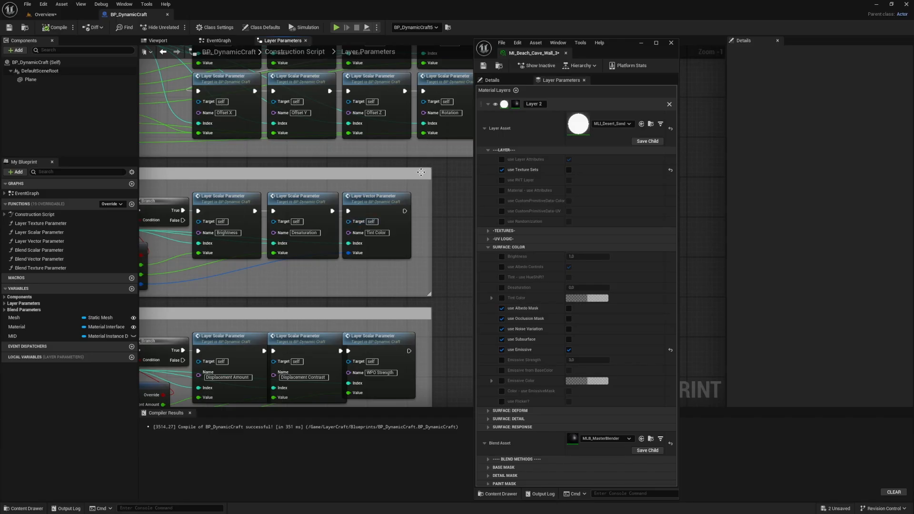
{"action": "left_click", "coordinate": [45, 15]}
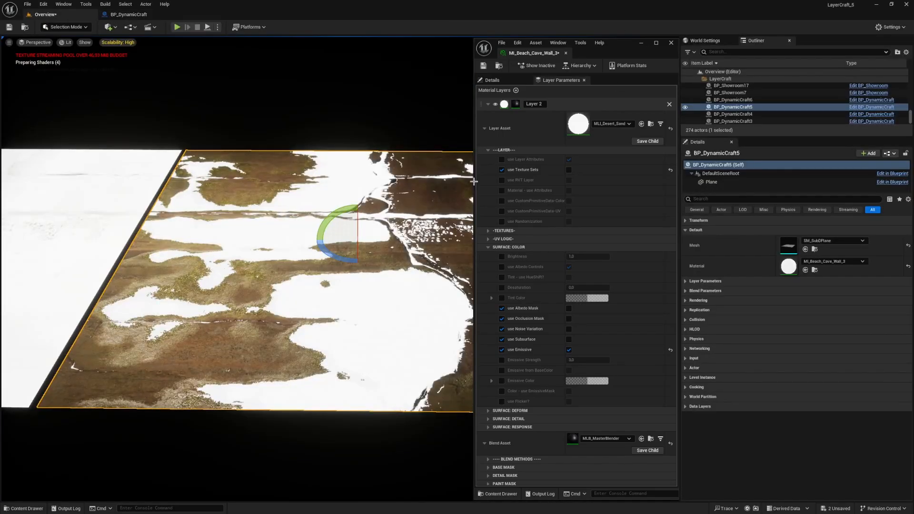
{"action": "left_click", "coordinate": [569, 349]}
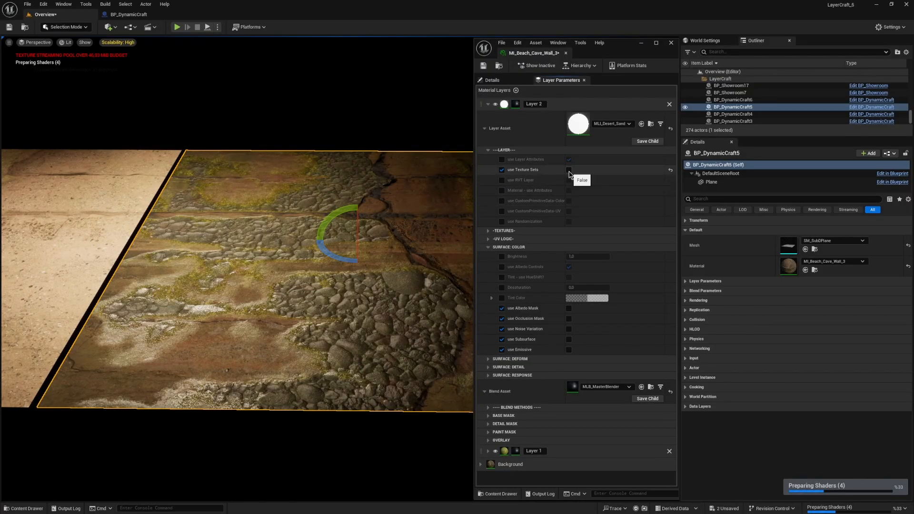
{"action": "left_click", "coordinate": [569, 170]}
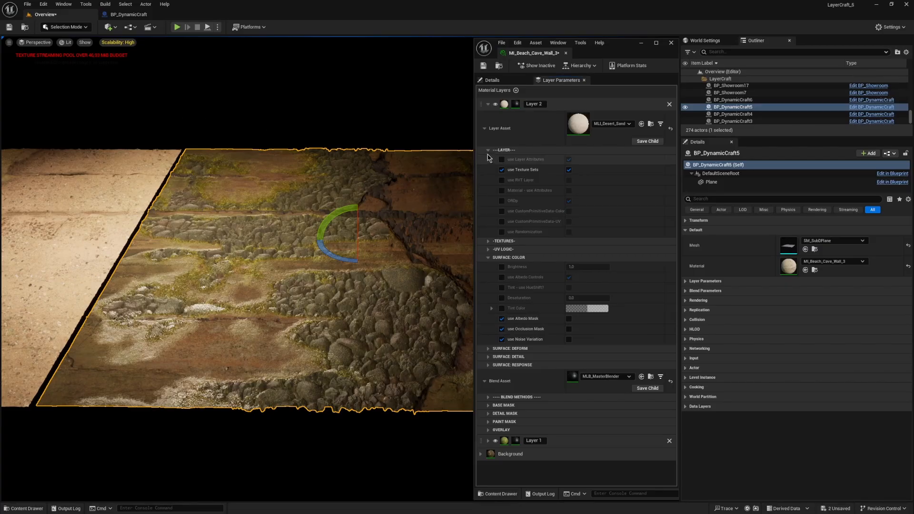
Step: Collapse Layer 2's Layer Asset, then add a Base Mask element to BP_DynamicCraft5's Blend Parameters and expand its Index [0] members
{"action": "left_click", "coordinate": [485, 128]}
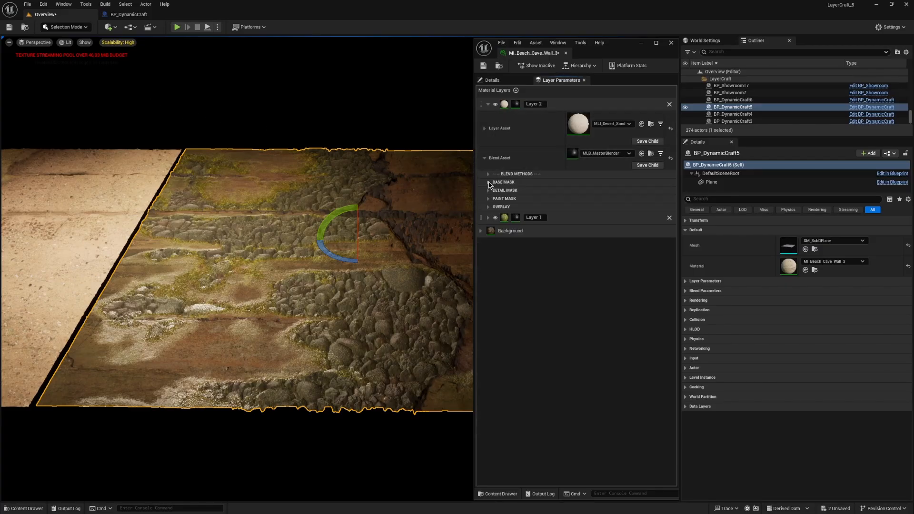
{"action": "left_click", "coordinate": [686, 291]}
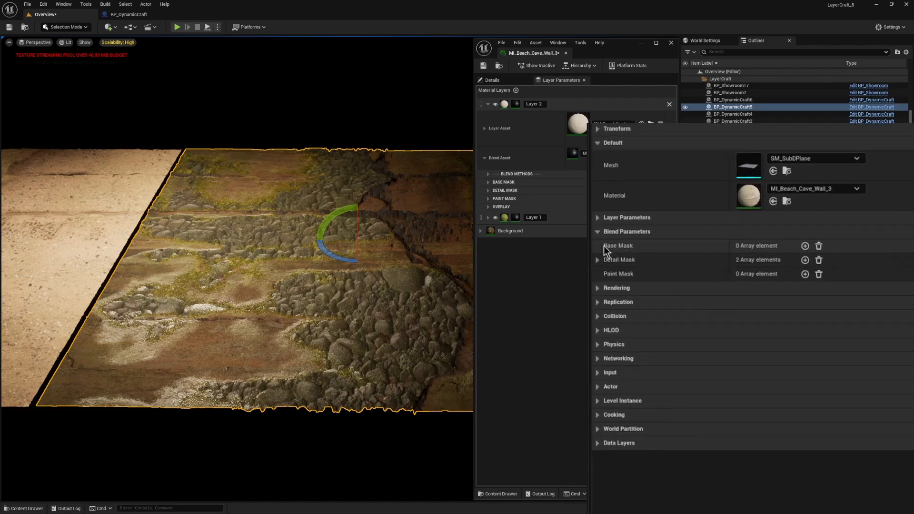
{"action": "left_click", "coordinate": [776, 179]}
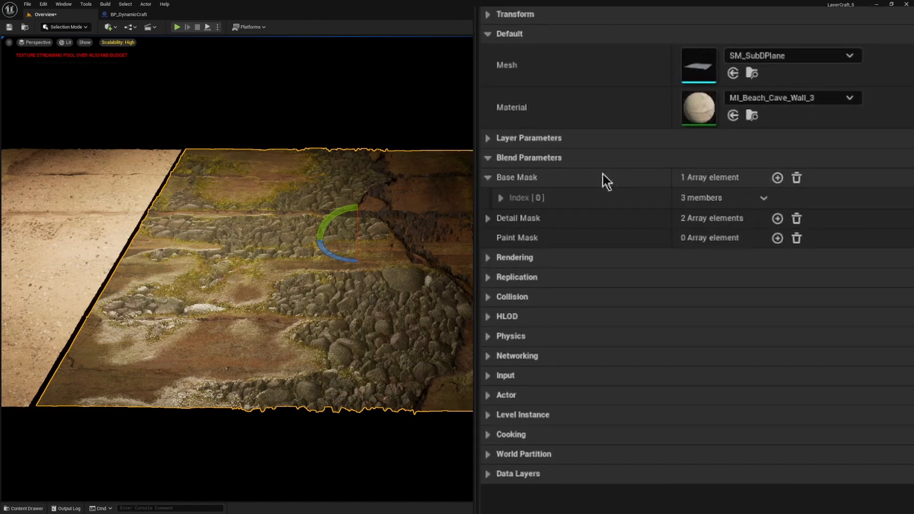
{"action": "left_click", "coordinate": [501, 198]}
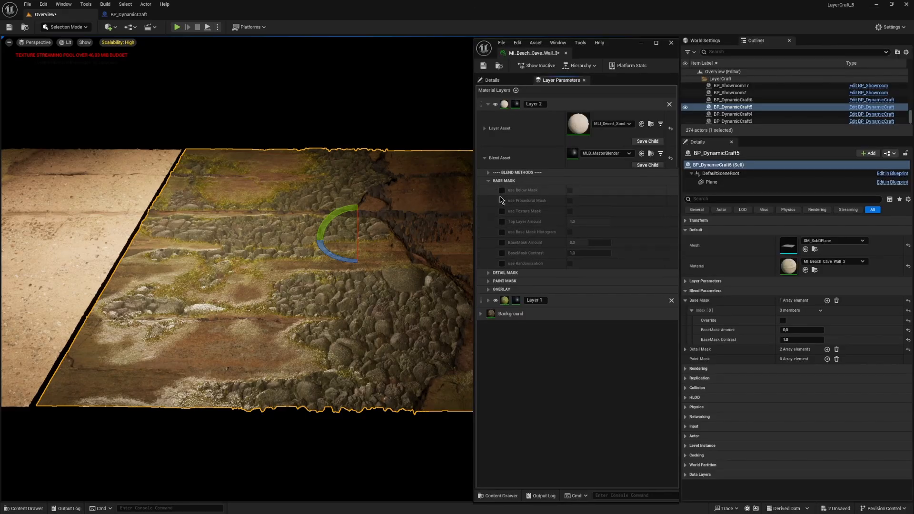
Step: Override and enable use Procedural Mask in Layer 2's Base Mask, then switch its Gradient option on and back off
{"action": "left_click", "coordinate": [502, 200]}
{"action": "left_click", "coordinate": [570, 200]}
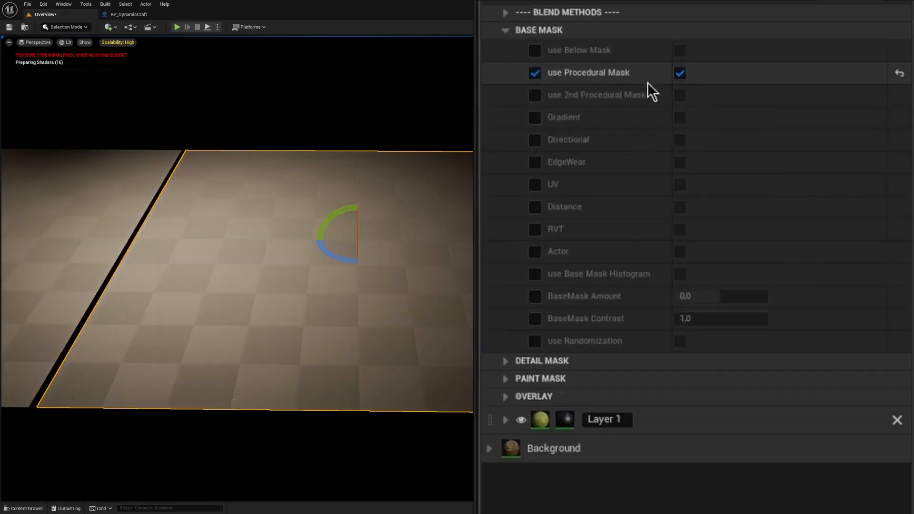
{"action": "left_click", "coordinate": [535, 117]}
{"action": "left_click", "coordinate": [680, 117]}
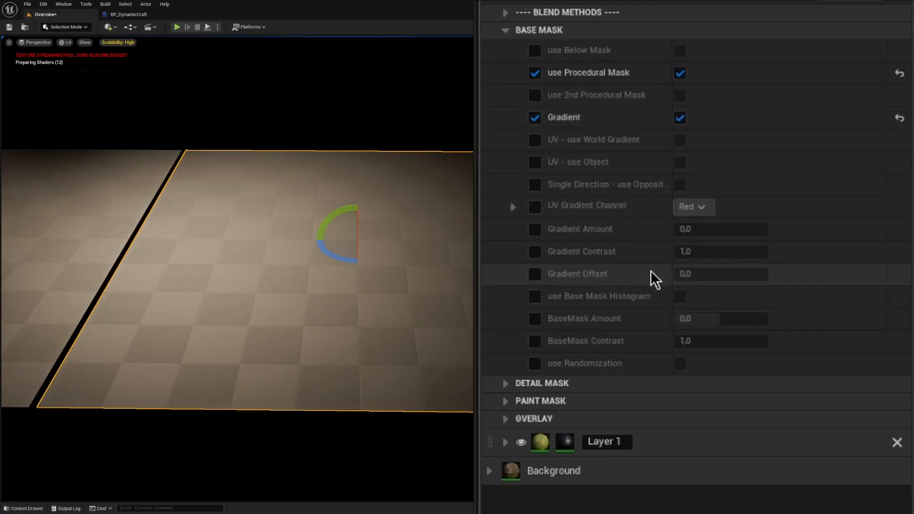
{"action": "left_click", "coordinate": [681, 118]}
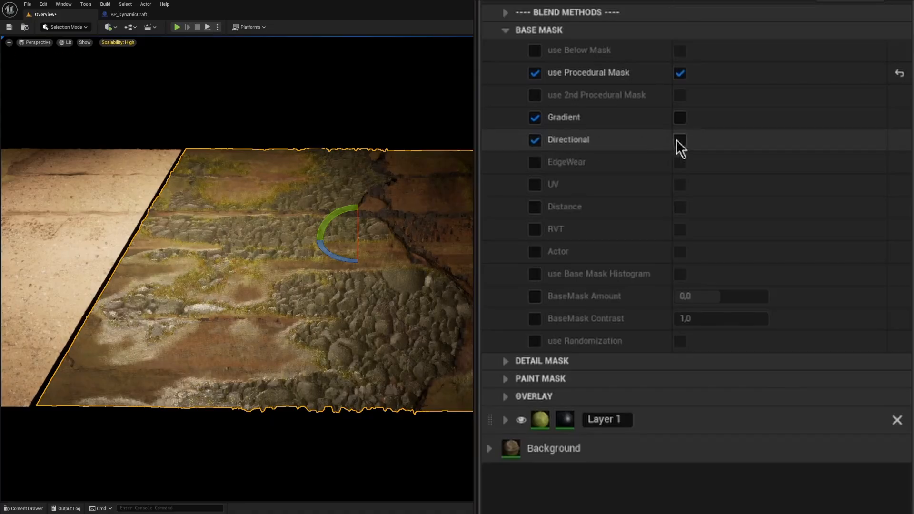
Step: Switch the Directional, EdgeWear and UV options of Layer 2's Base Mask on and back off in turn to compare their parameters
{"action": "left_click", "coordinate": [680, 141]}
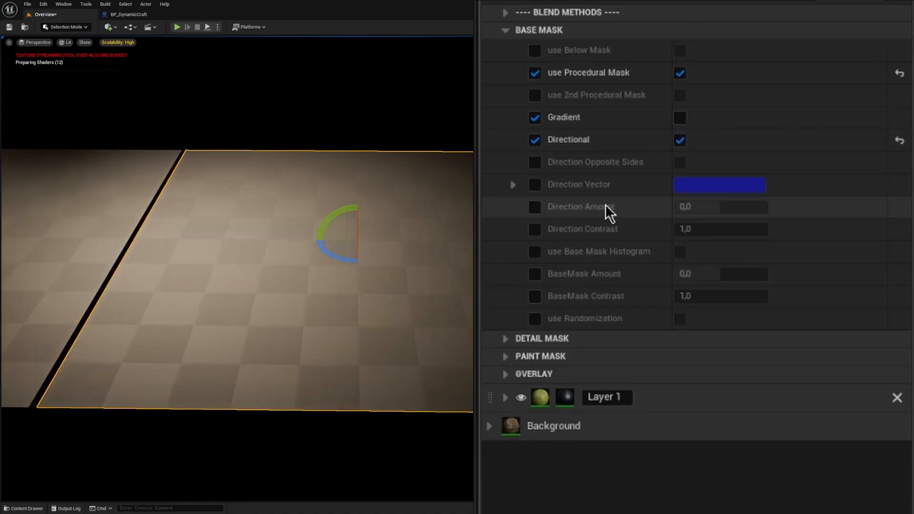
{"action": "left_click", "coordinate": [680, 141]}
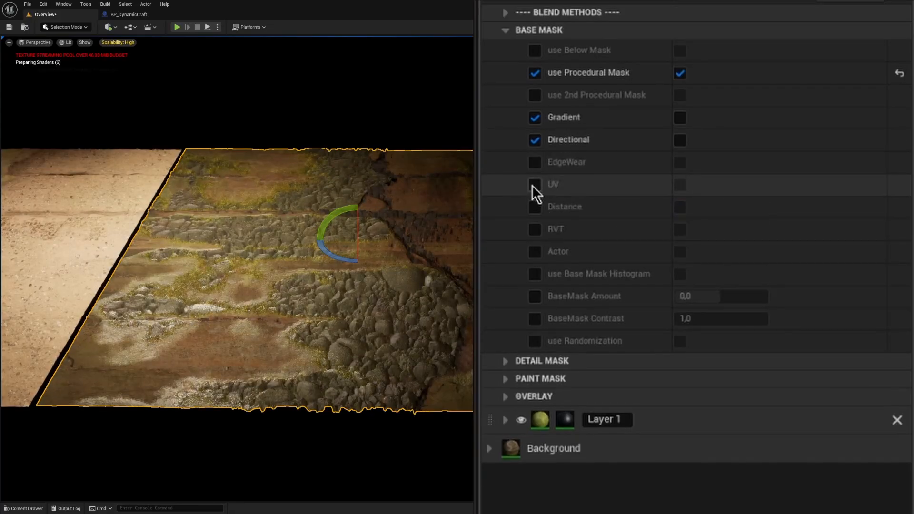
{"action": "left_click", "coordinate": [535, 162]}
{"action": "left_click", "coordinate": [680, 163]}
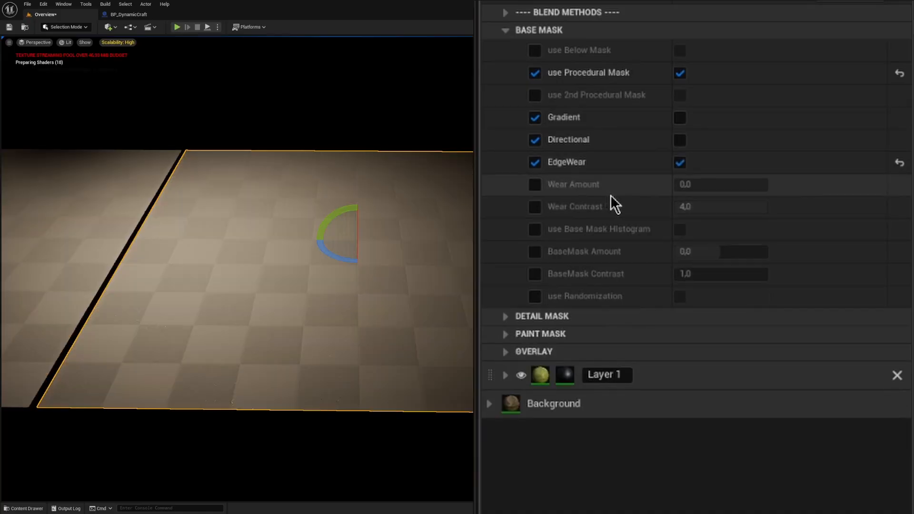
{"action": "left_click", "coordinate": [680, 163]}
{"action": "left_click", "coordinate": [680, 185]}
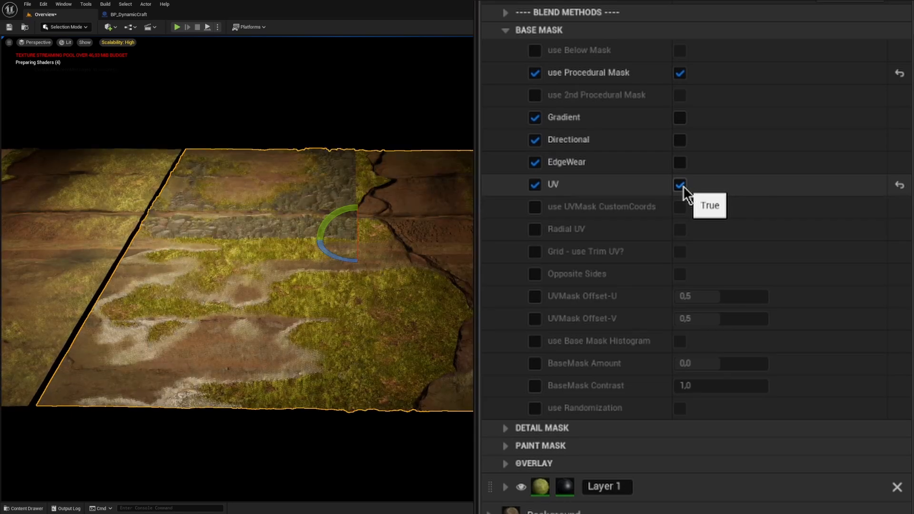
{"action": "left_click", "coordinate": [684, 186]}
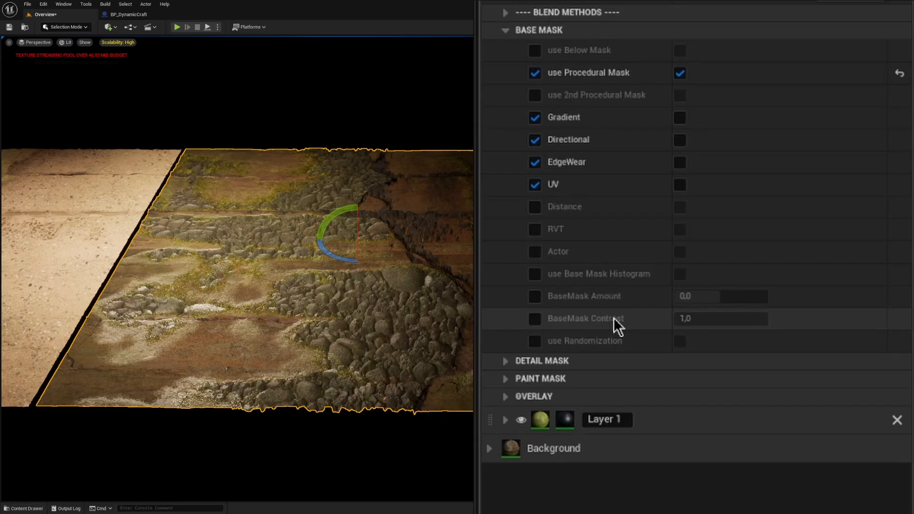
Step: Enable the BaseMask Amount and BaseMask Contrast overrides in Layer 2's Base Mask
{"action": "left_click", "coordinate": [536, 296]}
{"action": "left_click", "coordinate": [535, 318]}
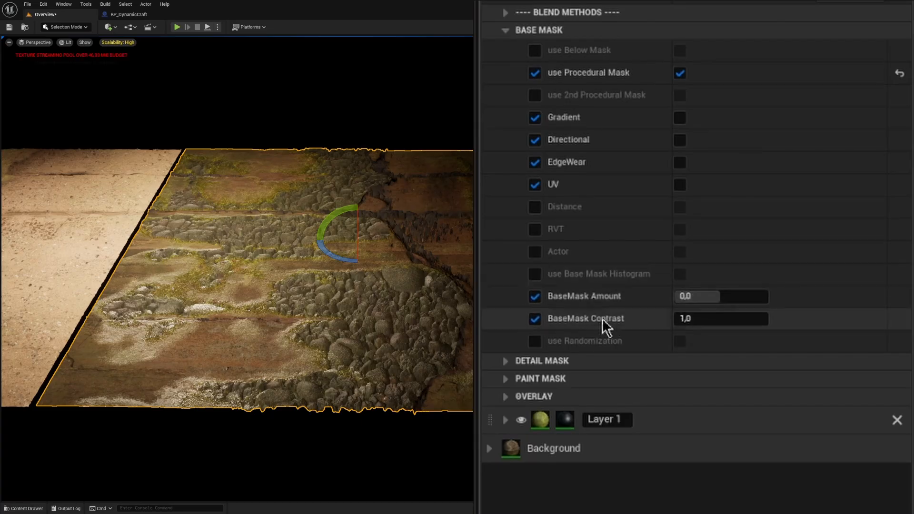
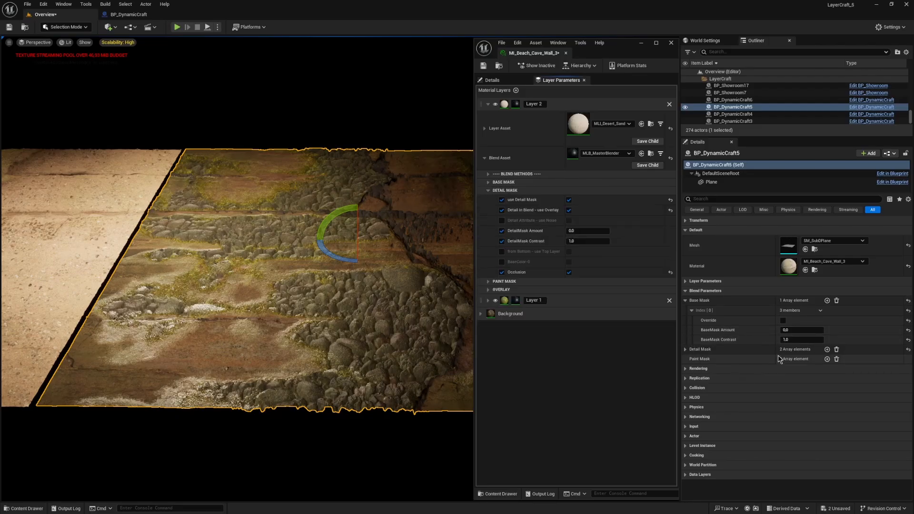
Step: Expand Detail Mask and its Index [0] in BP_DynamicCraft5's Blend Parameters, and enable Detail Attribute - use Noise in Layer 2's Detail Mask
{"action": "left_click", "coordinate": [687, 350]}
{"action": "left_click", "coordinate": [692, 360]}
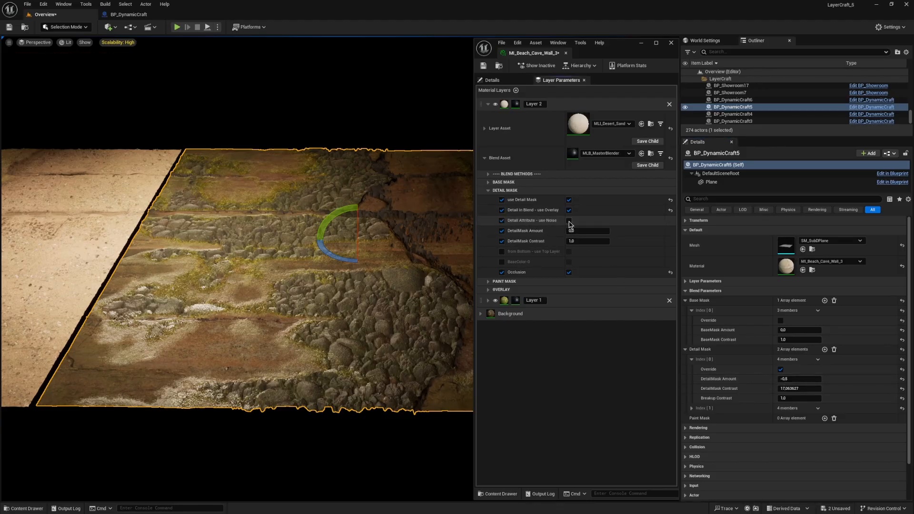
{"action": "left_click", "coordinate": [569, 221]}
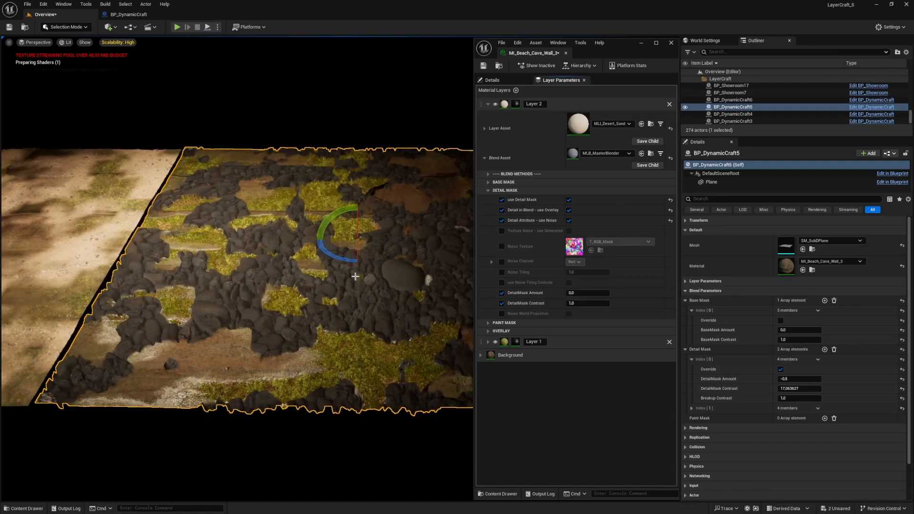
{"action": "mouse_move", "coordinate": [356, 276]}
{"action": "right_mouse_down"}
{"action": "mouse_move", "coordinate": [374, 302]}
{"action": "mouse_move", "coordinate": [366, 290]}
{"action": "right_mouse_up"}
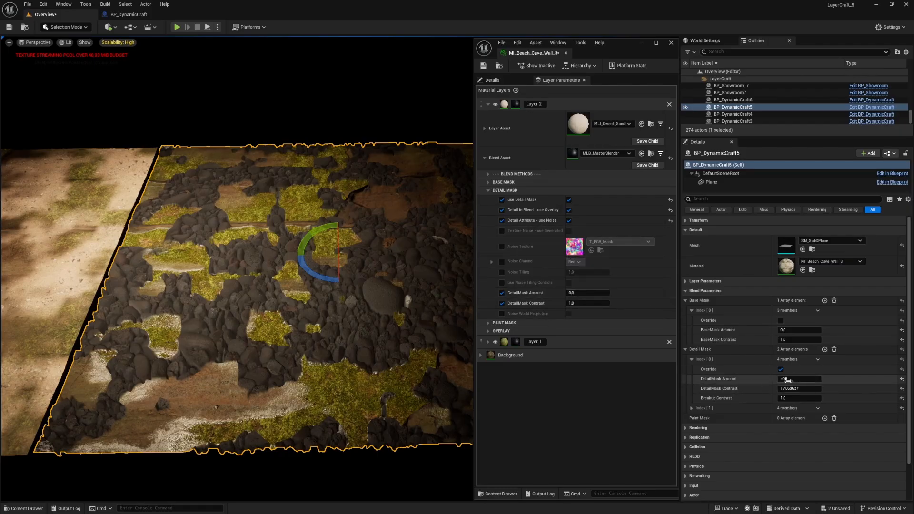
Step: Adjust the DetailMask Amount of BP_DynamicCraft5's Detail Mask Index [0], then collapse that element and expand Index [1]
{"action": "left_click_drag", "start_coordinate": [788, 379], "coordinate": [746, 381]}
{"action": "left_click", "coordinate": [692, 408]}
{"action": "left_click", "coordinate": [692, 359]}
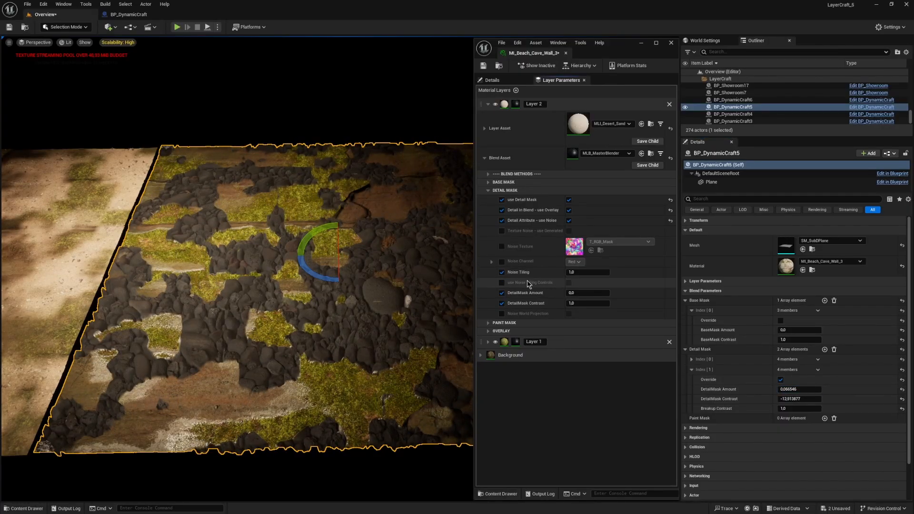
Step: Set Noise Tiling to about 0.99 and enable use Noise Tiling Controls in Layer 2's Detail Mask
{"action": "mouse_move", "coordinate": [588, 272]}
{"action": "left_mouse_down"}
{"action": "mouse_move", "coordinate": [598, 272]}
{"action": "mouse_move", "coordinate": [588, 272]}
{"action": "left_mouse_up"}
{"action": "left_click", "coordinate": [569, 283]}
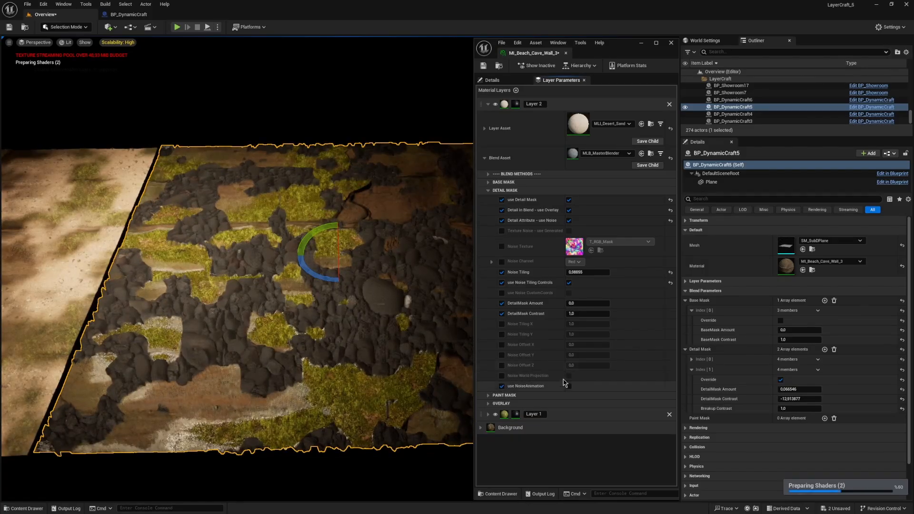
Step: Switch to the BP_DynamicCraft blueprint and open the Blend Parameters graph from its Construction Script
{"action": "left_click", "coordinate": [128, 15]}
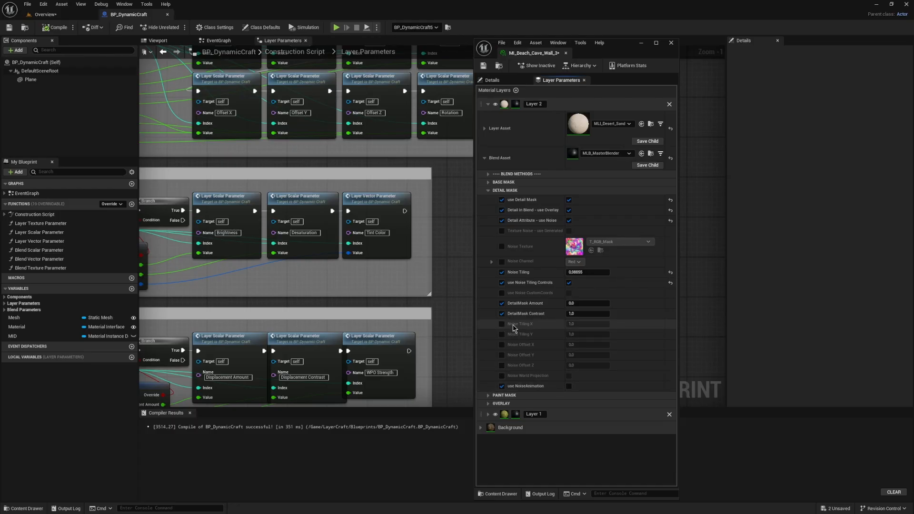
{"action": "left_click", "coordinate": [388, 233]}
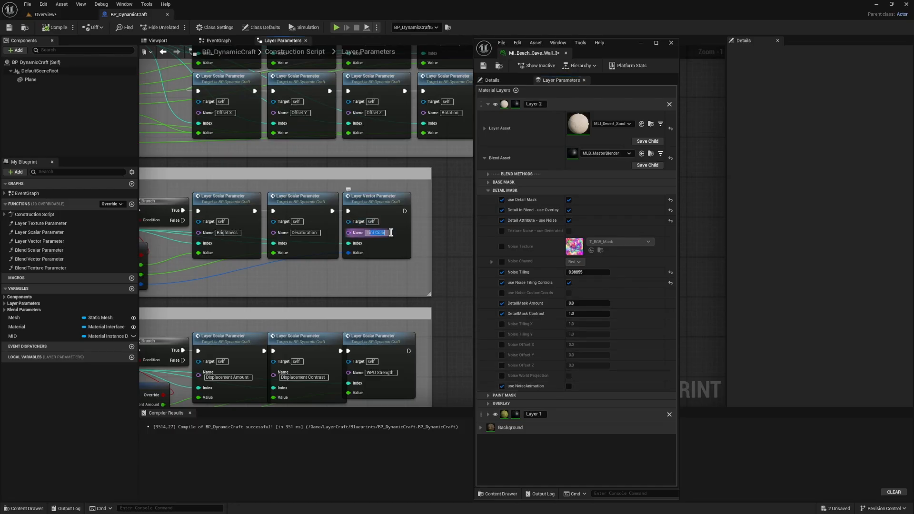
{"action": "scroll", "coordinate": [247, 201], "scroll_direction": "down", "scroll_amount": 5}
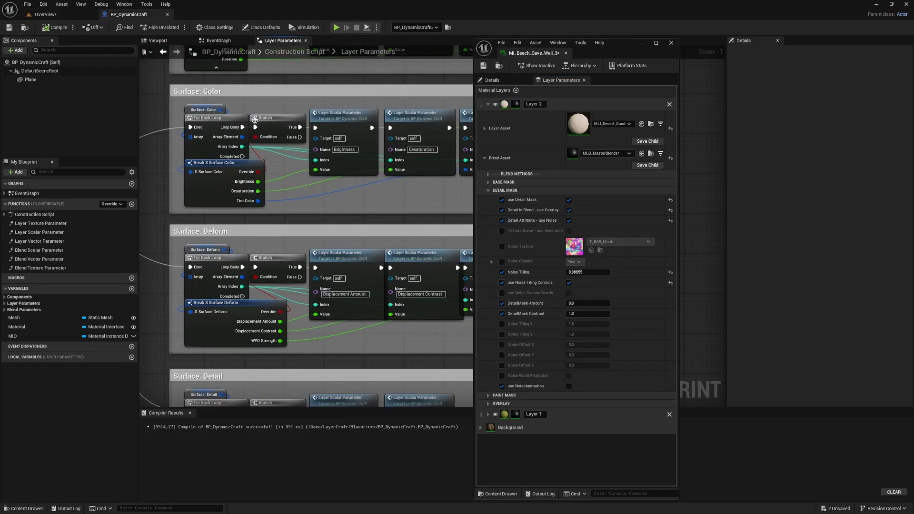
{"action": "left_click", "coordinate": [276, 53]}
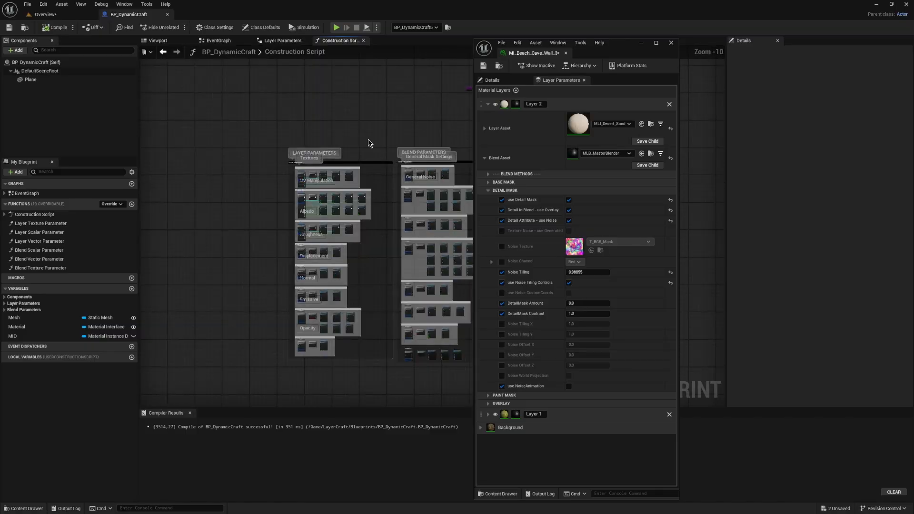
{"action": "scroll", "coordinate": [371, 200], "scroll_direction": "up", "scroll_amount": 4}
{"action": "double_click", "coordinate": [266, 307]}
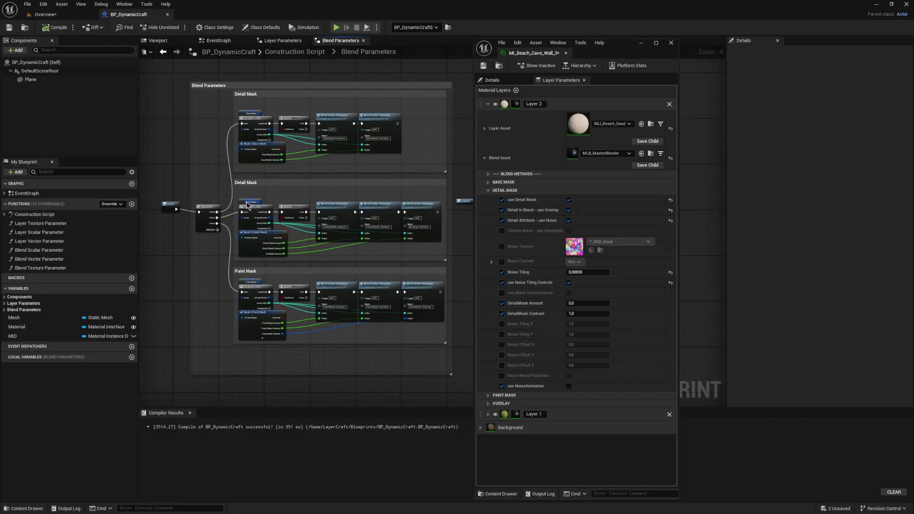
Step: Select the Detail Mask variable and open its S_Detail_Mask structure in a resized window beside the material's layer parameters
{"action": "left_click", "coordinate": [247, 203]}
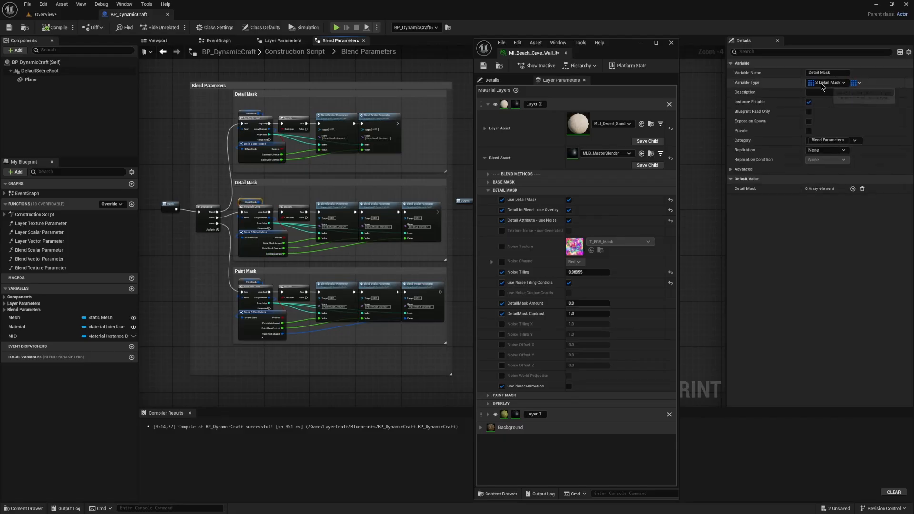
{"action": "key", "text": "ctrl+space"}
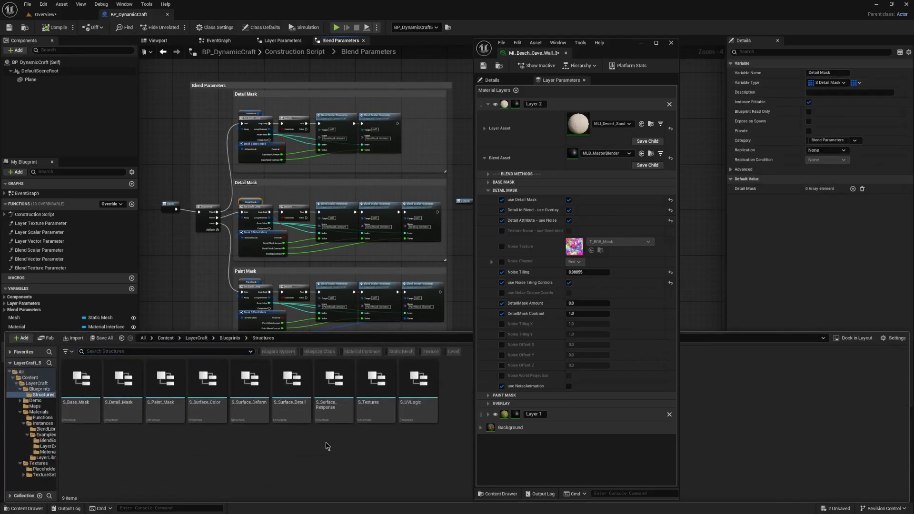
{"action": "double_click", "coordinate": [131, 388]}
{"action": "left_click_drag", "start_coordinate": [220, 17], "coordinate": [351, 114]}
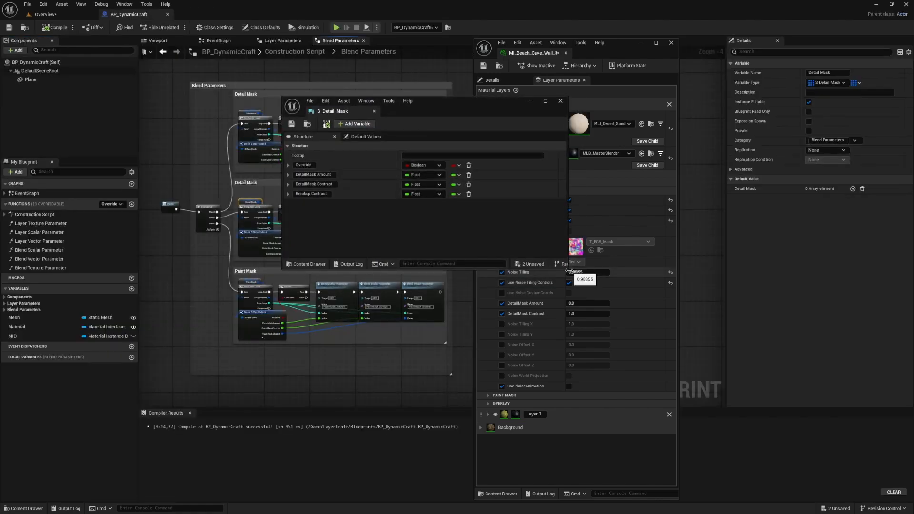
{"action": "left_click_drag", "start_coordinate": [569, 270], "coordinate": [472, 377]}
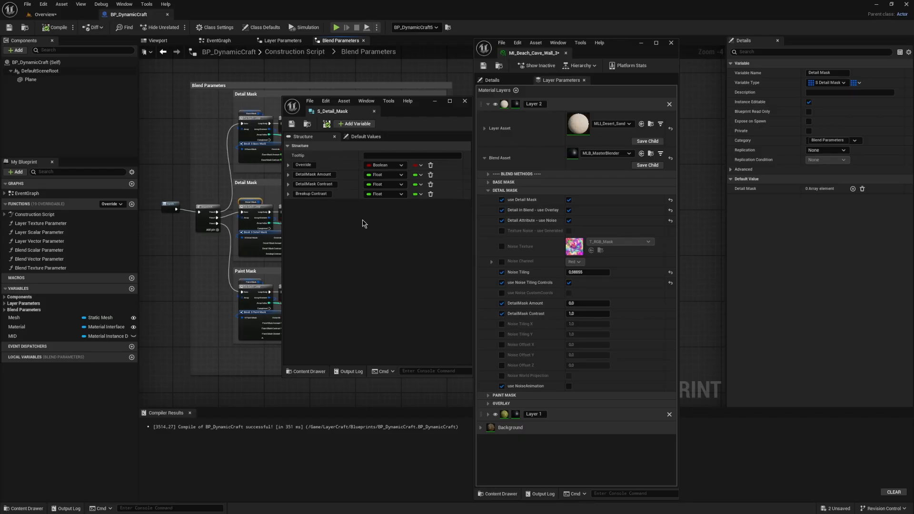
{"action": "left_click_drag", "start_coordinate": [397, 113], "coordinate": [415, 132]}
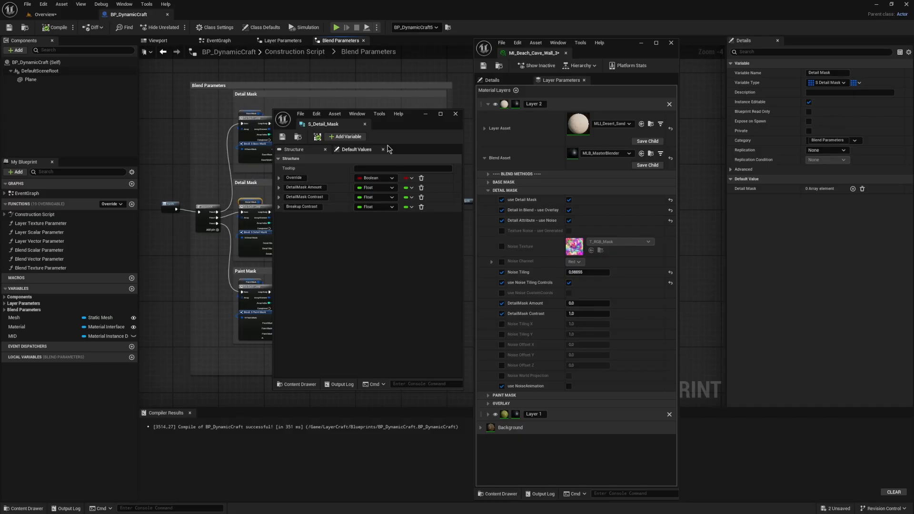
Step: Return to the Blend Parameters graph and examine the output pins of the Break S Detail Mask node
{"action": "left_click", "coordinate": [260, 253]}
{"action": "scroll", "coordinate": [260, 253], "scroll_direction": "up", "scroll_amount": 4}
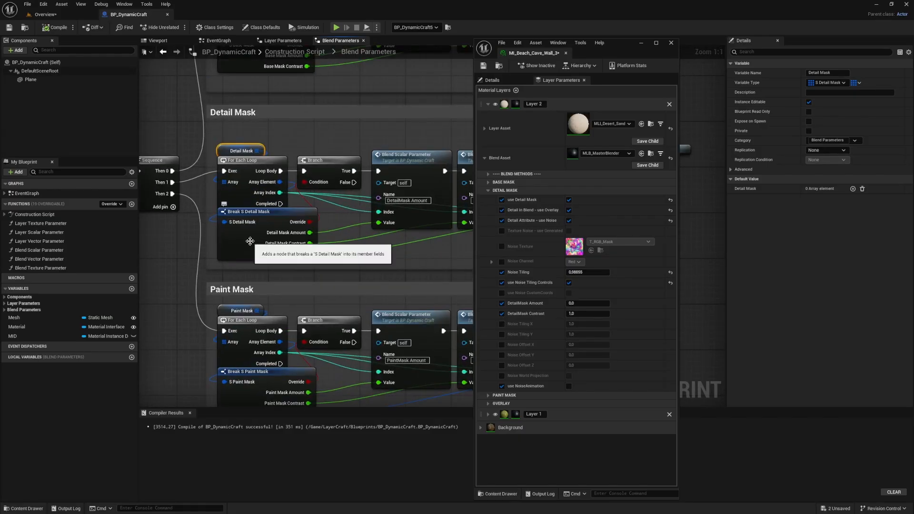
{"action": "left_click", "coordinate": [261, 234]}
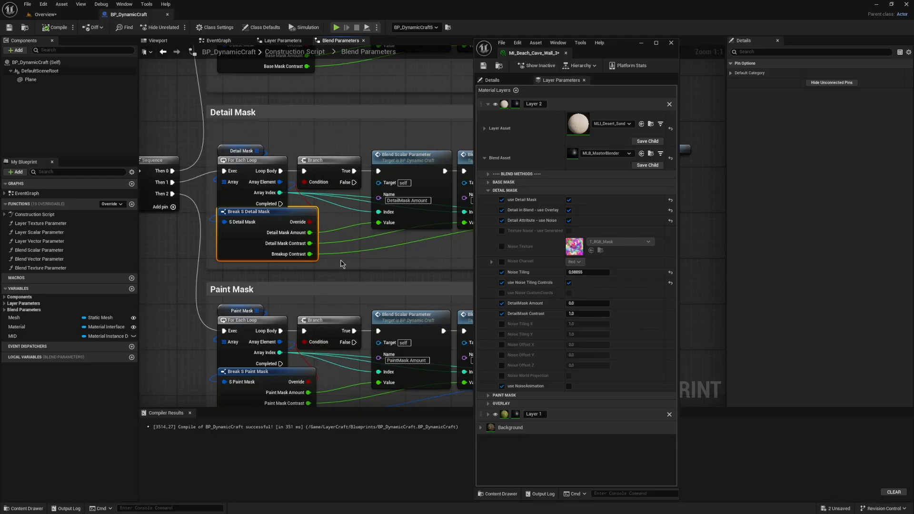
{"action": "scroll", "coordinate": [340, 264], "scroll_direction": "down", "scroll_amount": 4}
Step: Duplicate the Breakup Contrast node at the end of the Detail Mask chain and connect the loop's Array Index to the copy
{"action": "left_click", "coordinate": [384, 201]}
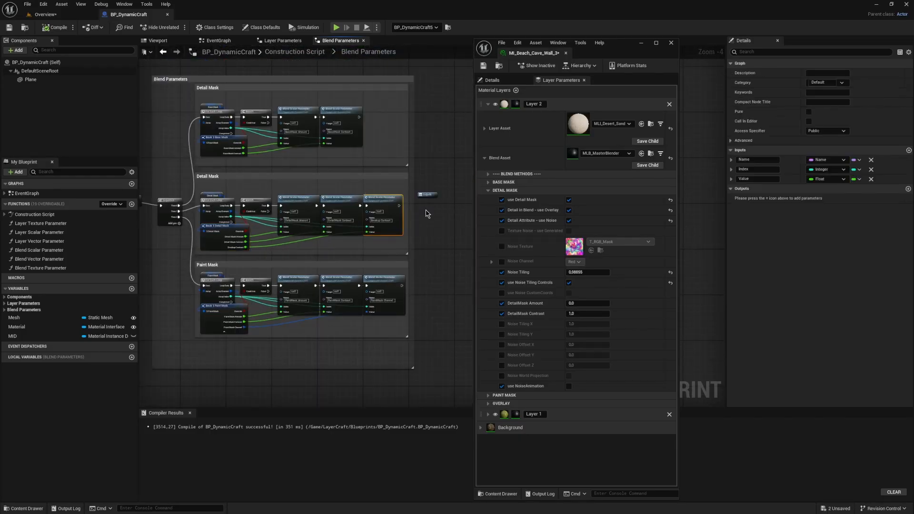
{"action": "key", "text": "ctrl+v"}
{"action": "left_click_drag", "start_coordinate": [446, 216], "coordinate": [422, 204]}
{"action": "left_click_drag", "start_coordinate": [234, 220], "coordinate": [413, 227]}
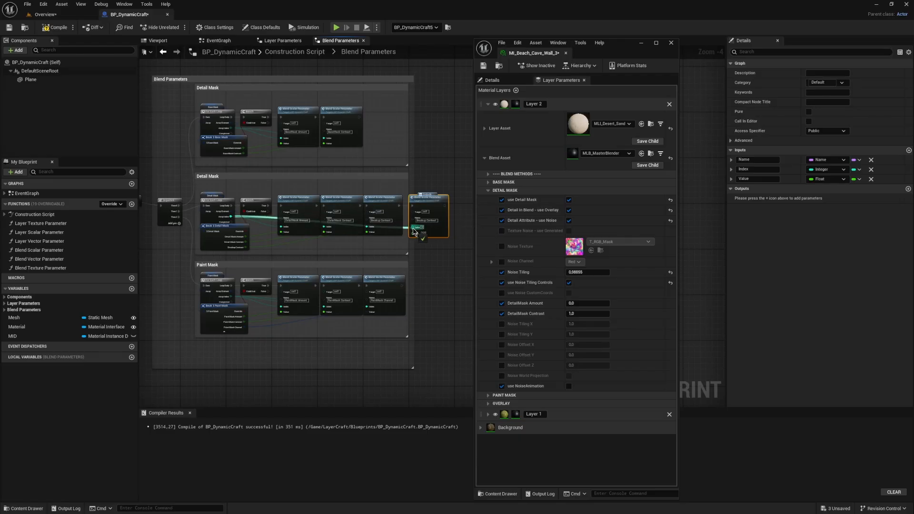
{"action": "scroll", "coordinate": [422, 244], "scroll_direction": "up", "scroll_amount": 5}
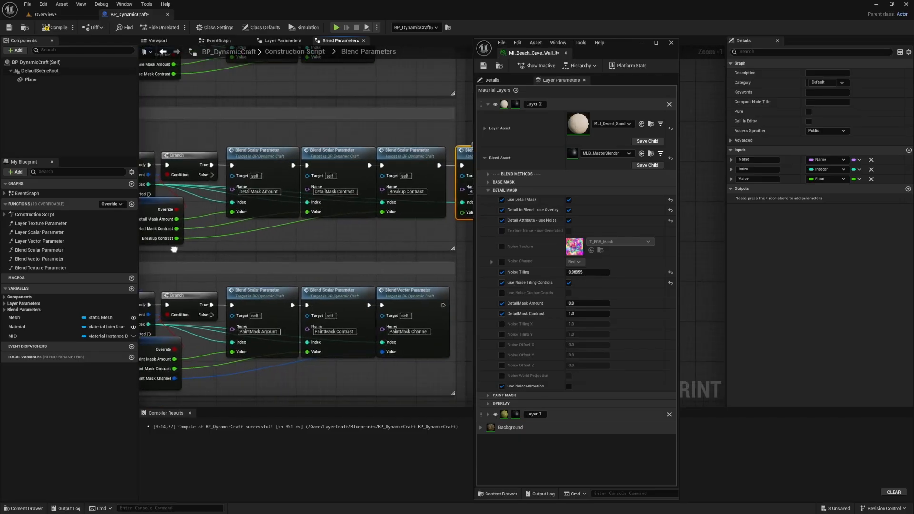
{"action": "scroll", "coordinate": [177, 250], "scroll_direction": "down", "scroll_amount": 3}
Step: Delete the duplicated Breakup Contrast node from the end of the Detail Mask chain
{"action": "right_click", "coordinate": [180, 246]}
{"action": "left_click", "coordinate": [389, 231]}
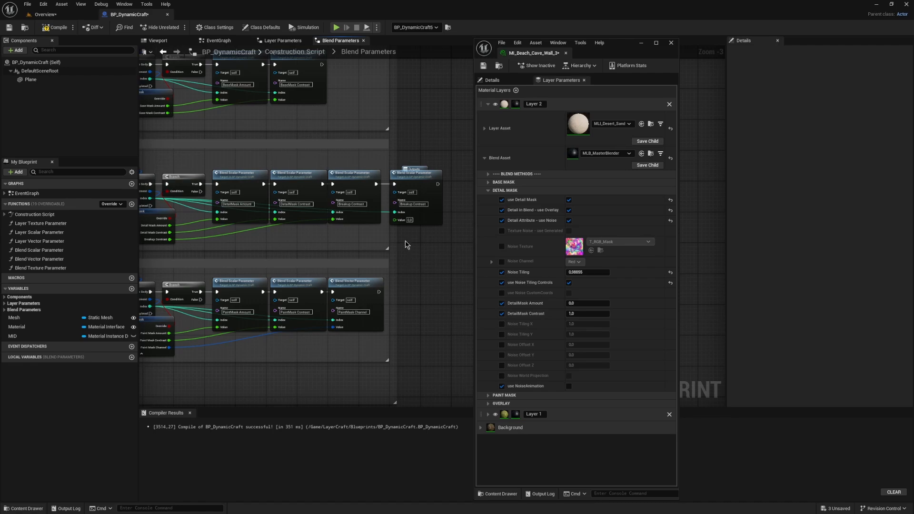
{"action": "right_click_drag", "start_coordinate": [407, 244], "coordinate": [434, 247]}
{"action": "left_click", "coordinate": [429, 175]}
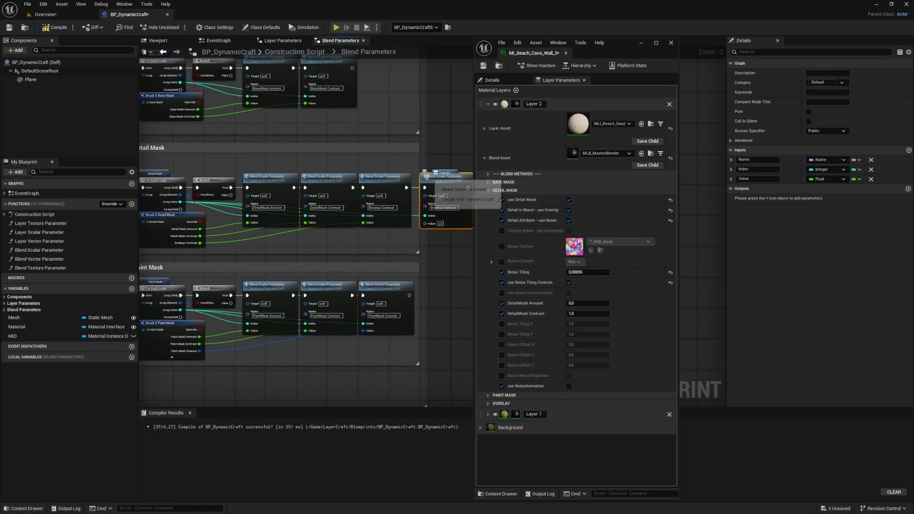
{"action": "key", "text": "Delete"}
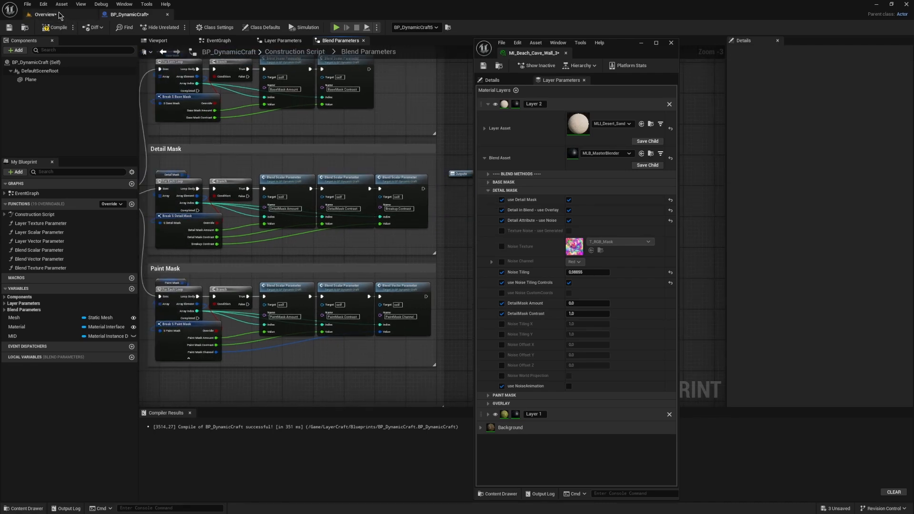
Step: Back in the Overview level, collapse BP_DynamicCraft5's Base Mask and Detail Mask, then add a Paint Mask element and expand its Index [0]
{"action": "left_click", "coordinate": [45, 14]}
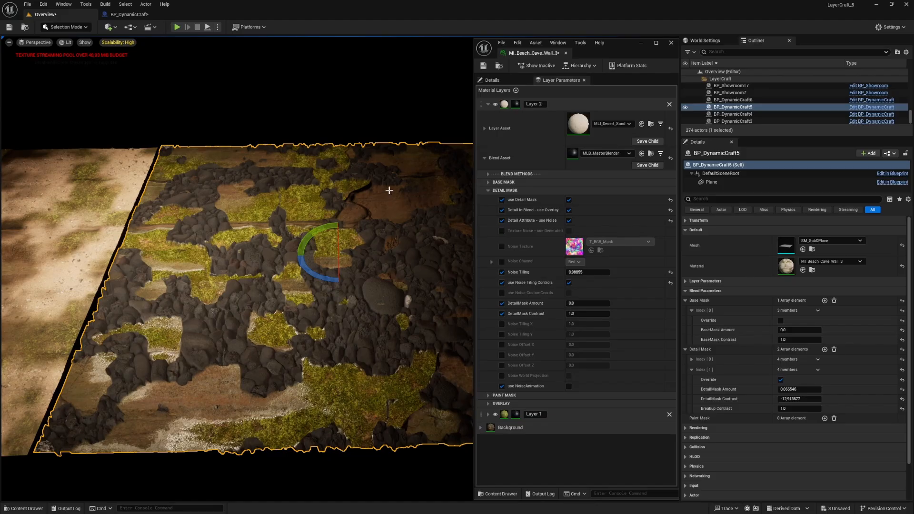
{"action": "mouse_move", "coordinate": [354, 208]}
{"action": "right_mouse_down"}
{"action": "mouse_move", "coordinate": [377, 208]}
{"action": "mouse_move", "coordinate": [363, 208]}
{"action": "right_mouse_up"}
{"action": "key", "text": "s"}
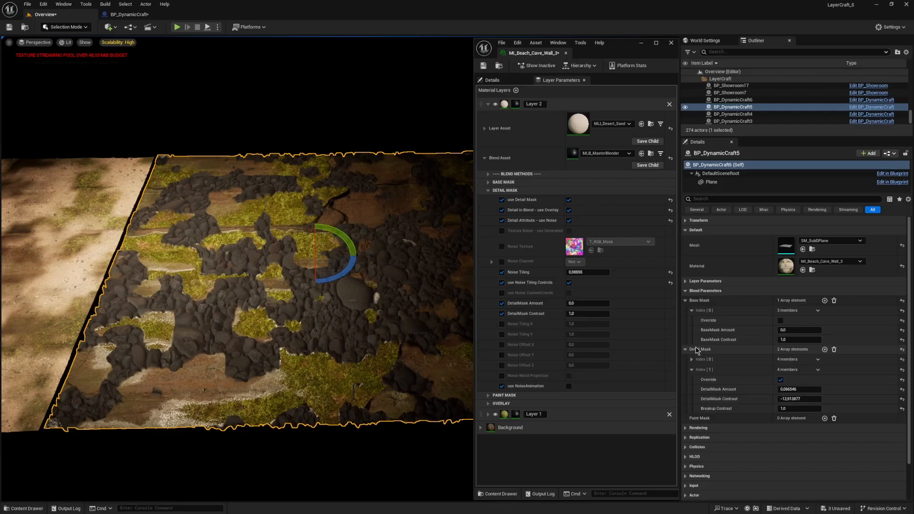
{"action": "left_click", "coordinate": [686, 300]}
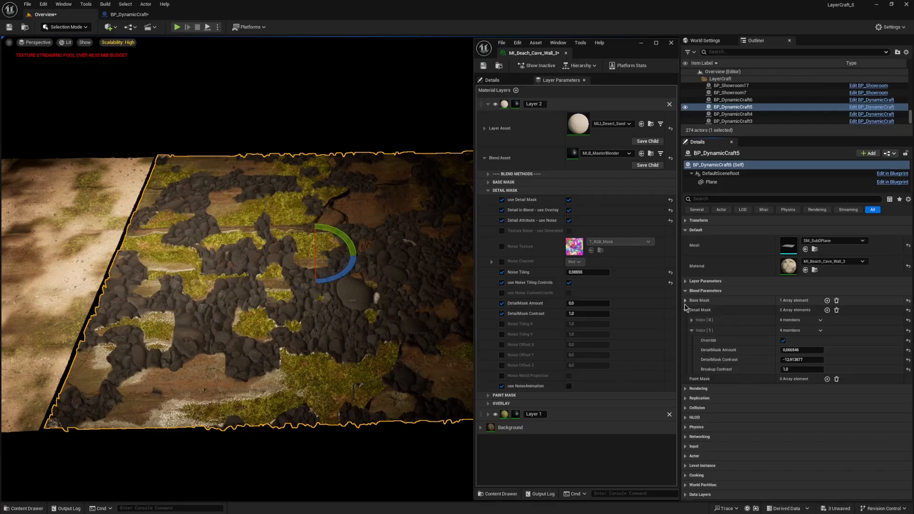
{"action": "left_click", "coordinate": [686, 310]}
{"action": "left_click", "coordinate": [827, 320]}
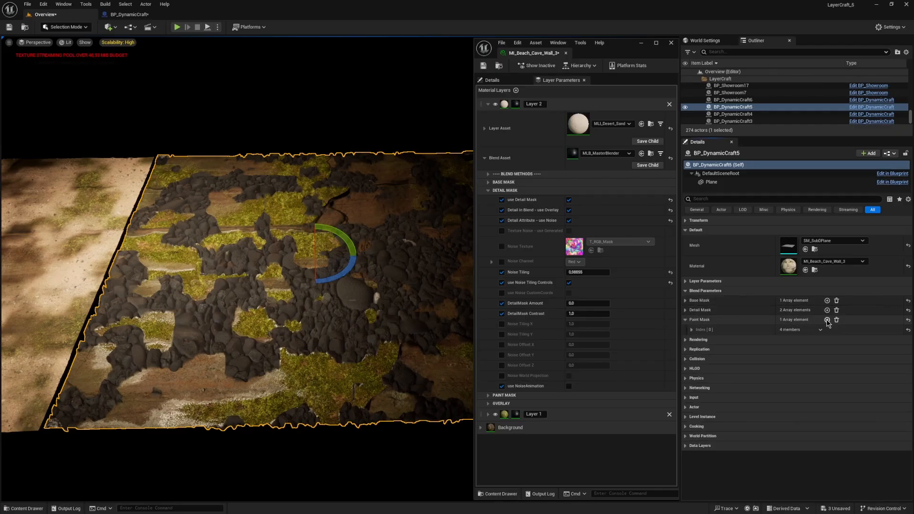
{"action": "left_click", "coordinate": [692, 329]}
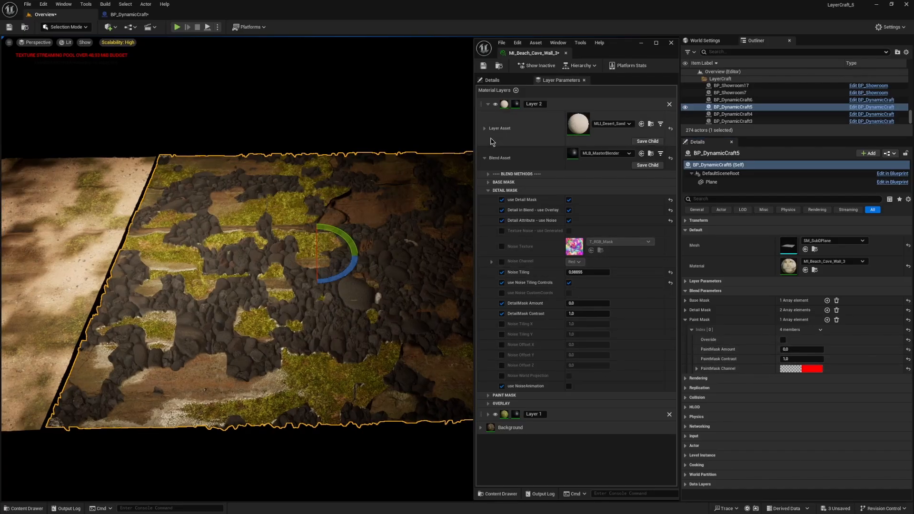
Step: Enable use Paint Mask and Vertex - use TexturePaint in the Paint Mask group of Layer 2's Blend Asset
{"action": "left_click", "coordinate": [488, 191]}
{"action": "left_click", "coordinate": [489, 201]}
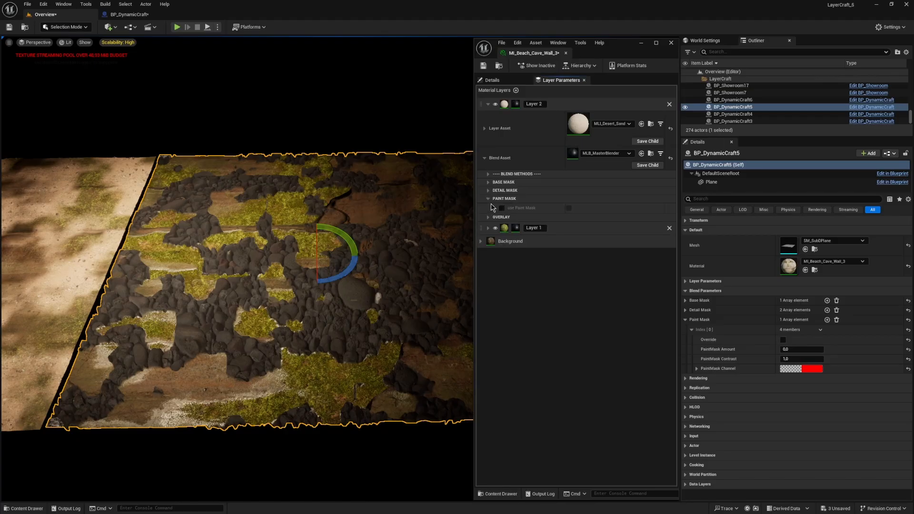
{"action": "left_click", "coordinate": [569, 209]}
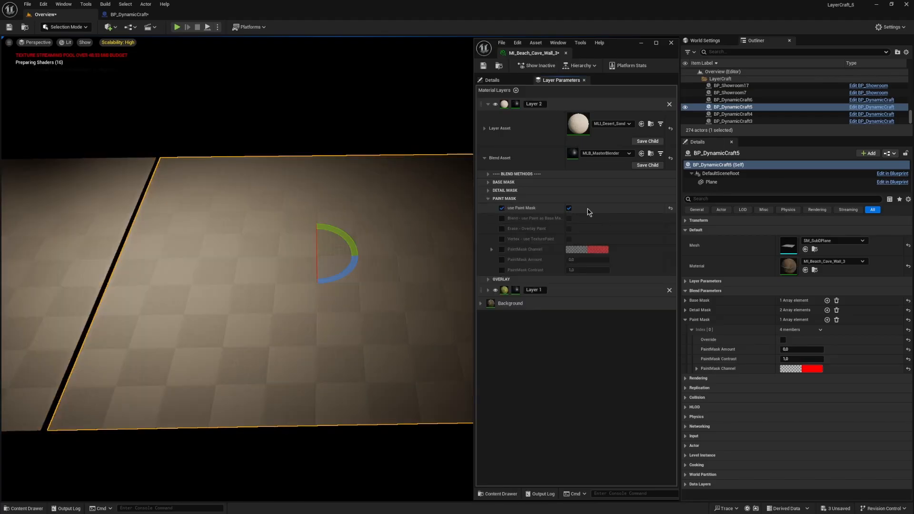
{"action": "left_click_drag", "start_coordinate": [564, 218], "coordinate": [572, 218]}
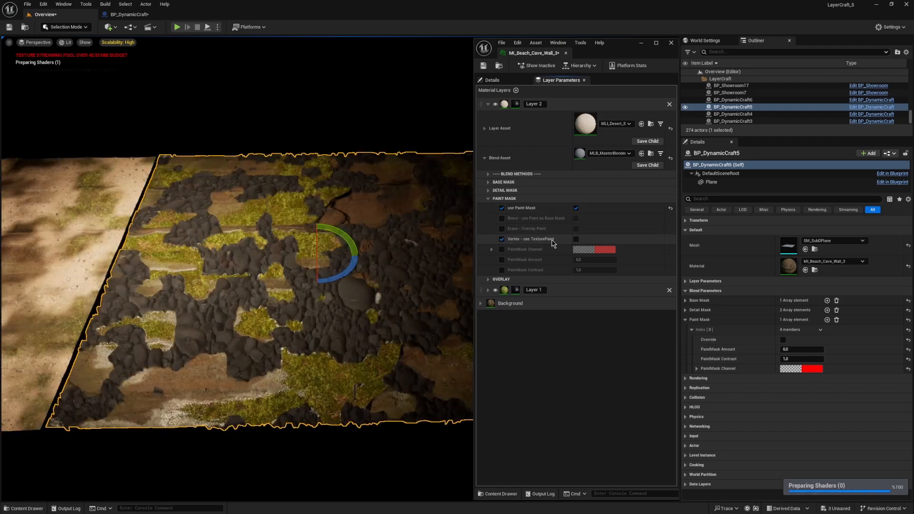
{"action": "left_click", "coordinate": [576, 240]}
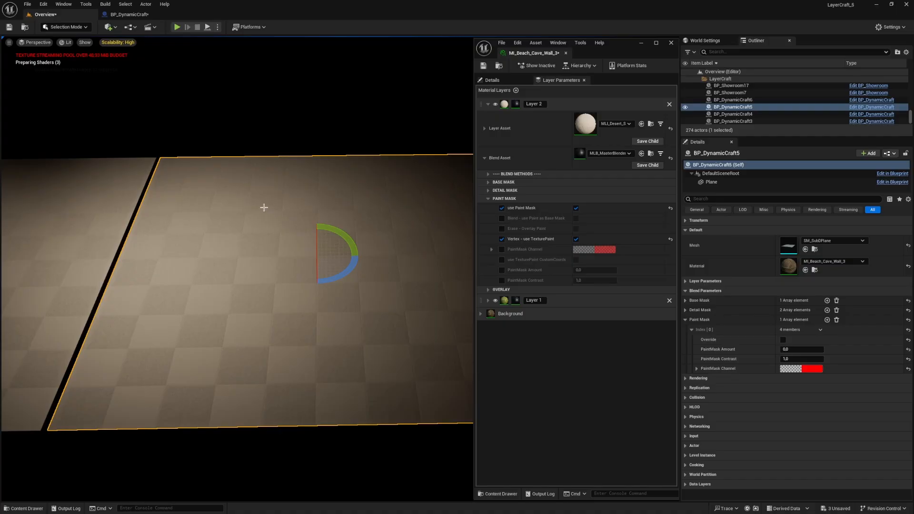
{"action": "right_click_drag", "start_coordinate": [293, 255], "coordinate": [305, 257]}
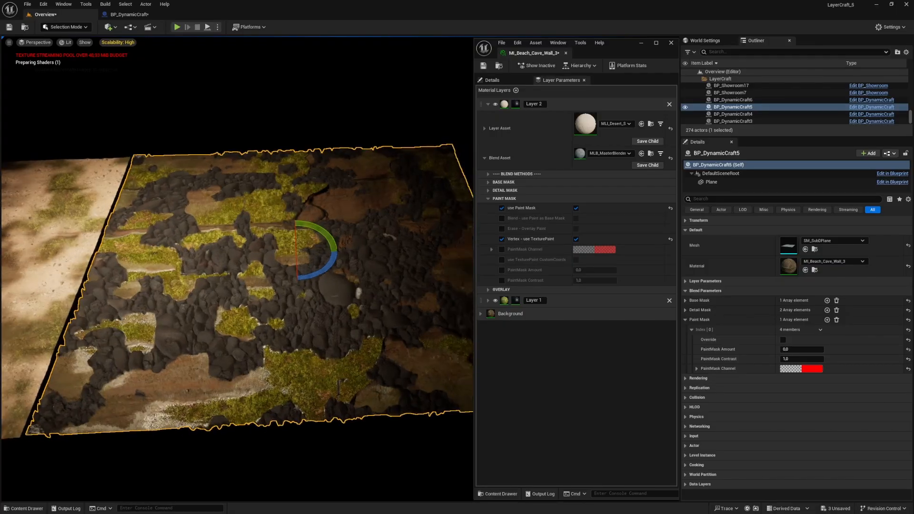
Step: Switch to Mesh Paint mode, choose Texture Color painting, and add a mesh paint texture to BP_DynamicCraft5
{"action": "key", "text": "shift+4"}
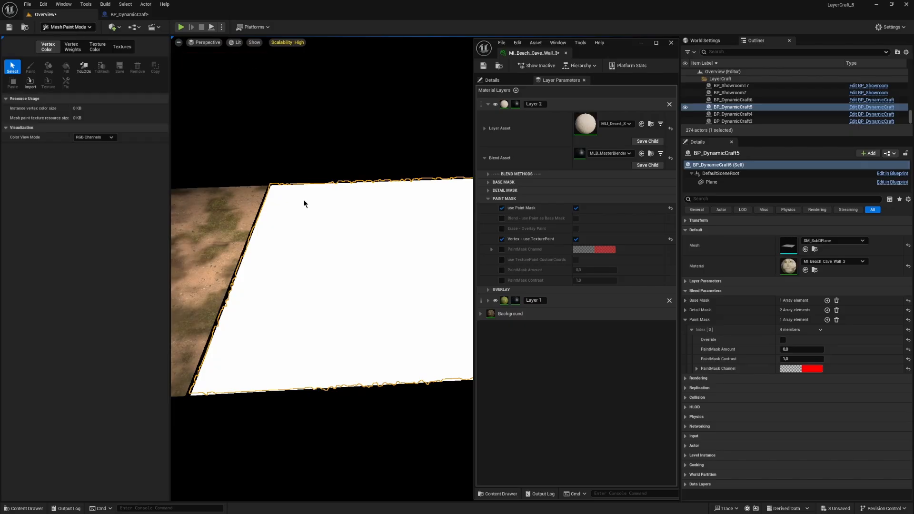
{"action": "left_click", "coordinate": [98, 48]}
{"action": "left_click", "coordinate": [102, 68]}
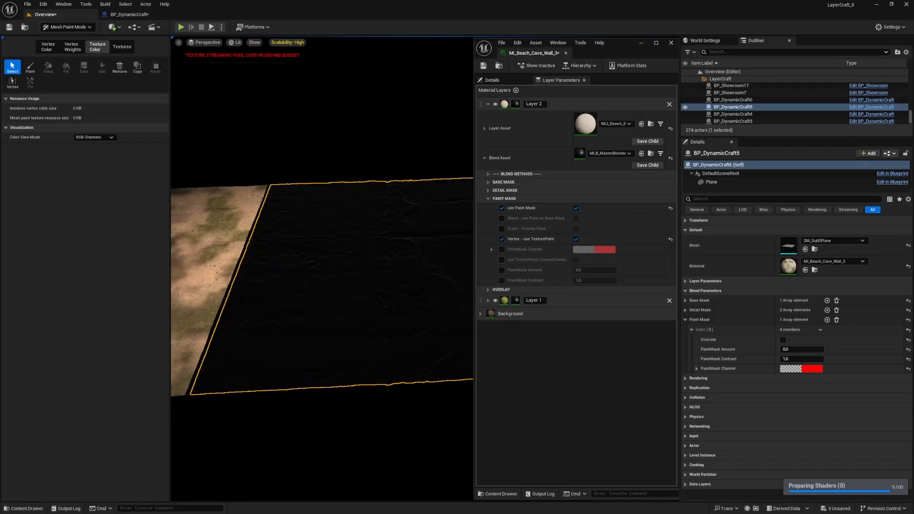
Step: Turn Color View Mode off and paint a first stroke in the Red channel on the mossy area of BP_DynamicCraft5's plane
{"action": "left_click", "coordinate": [94, 137]}
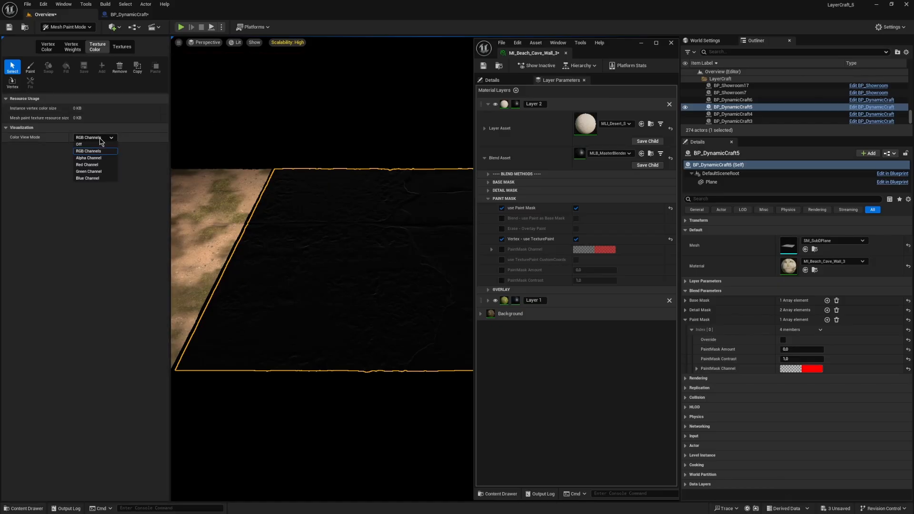
{"action": "left_click", "coordinate": [82, 145]}
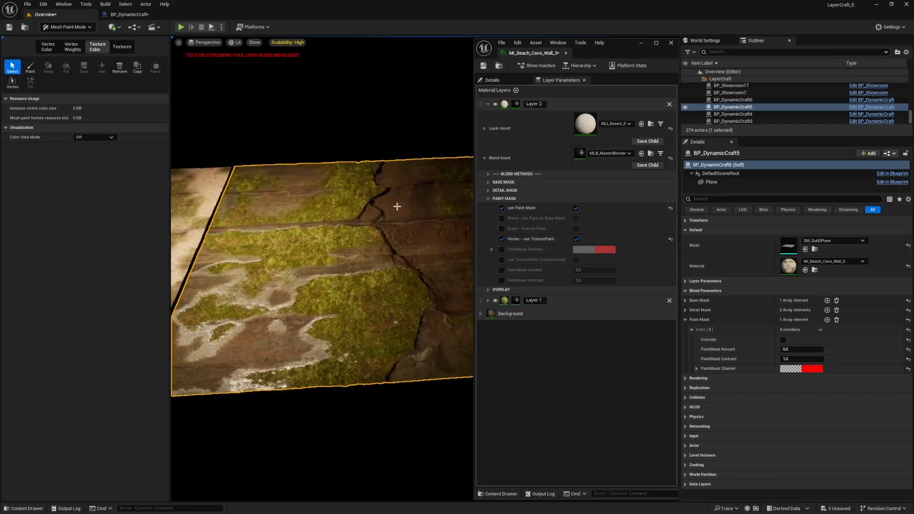
{"action": "left_click", "coordinate": [30, 68]}
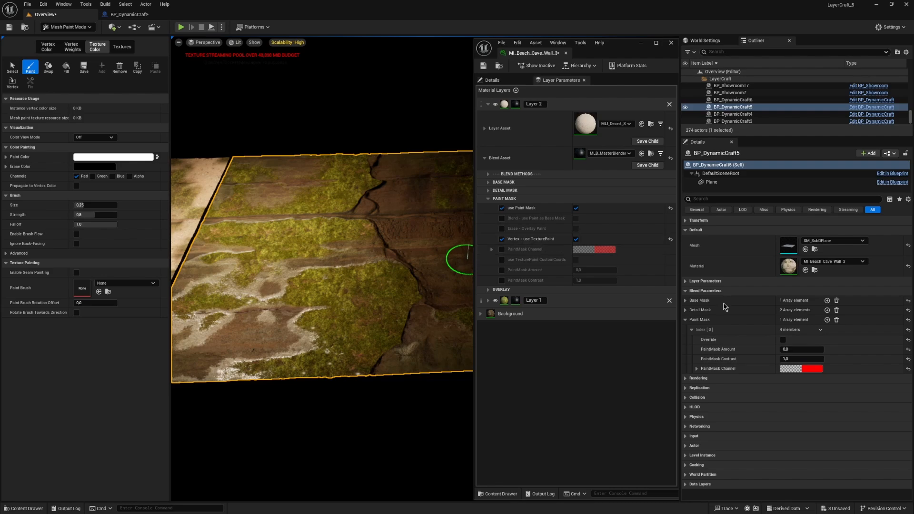
{"action": "left_click", "coordinate": [697, 368]}
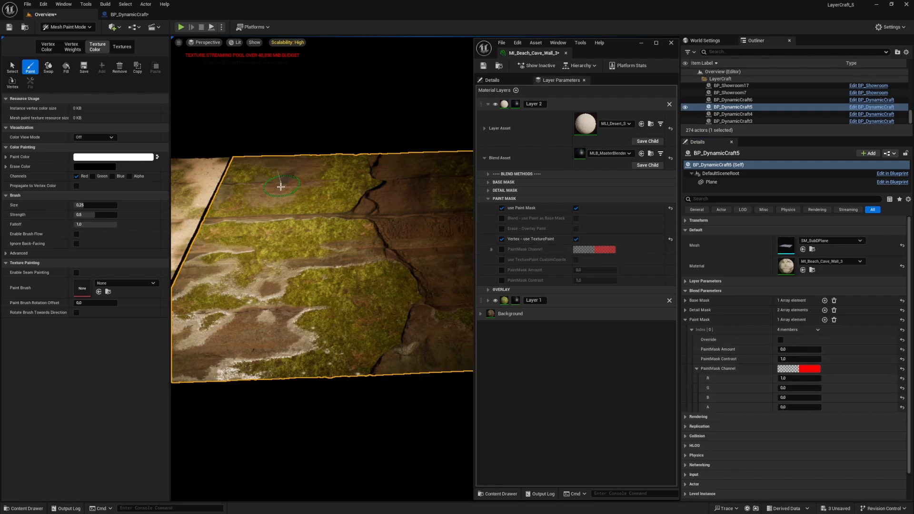
{"action": "mouse_move", "coordinate": [281, 186]}
{"action": "left_mouse_down"}
{"action": "mouse_move", "coordinate": [258, 251]}
{"action": "mouse_move", "coordinate": [286, 245]}
{"action": "mouse_move", "coordinate": [304, 169]}
{"action": "left_mouse_up"}
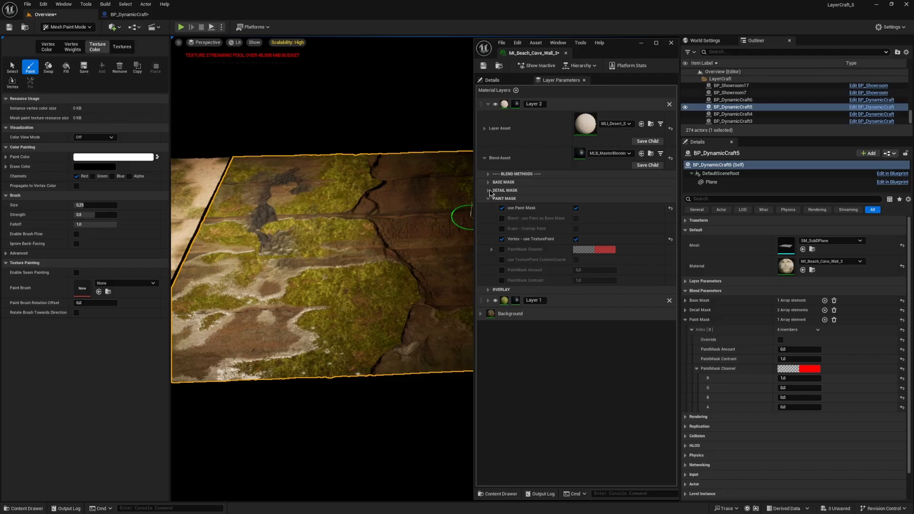
Step: Enable Blend - use Paint as Base Mask for Layer 2 and extend the red-channel stroke toward the plane's near edge
{"action": "left_click", "coordinate": [501, 219]}
{"action": "left_click", "coordinate": [576, 218]}
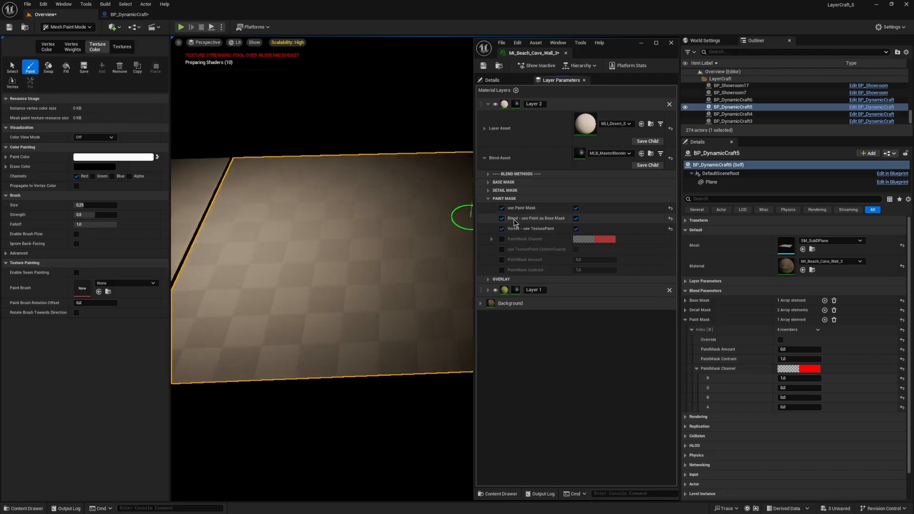
{"action": "left_click", "coordinate": [492, 183]}
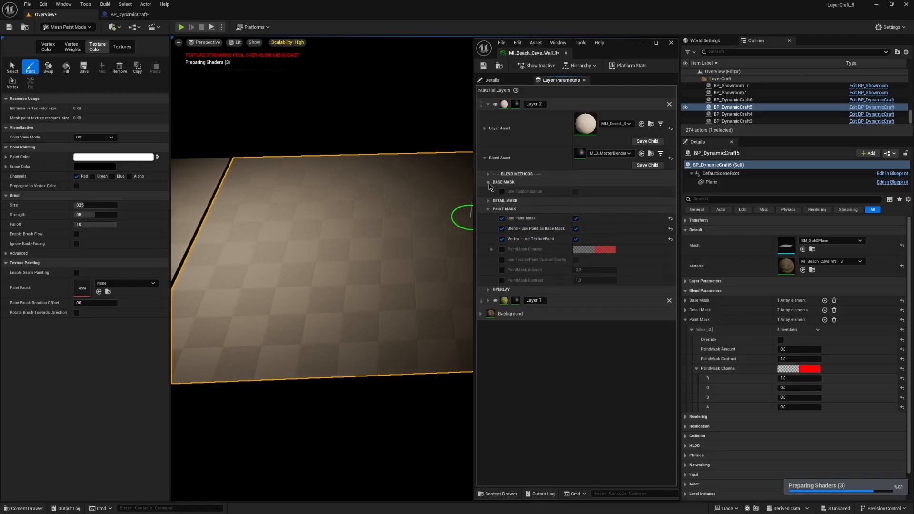
{"action": "left_click", "coordinate": [488, 183]}
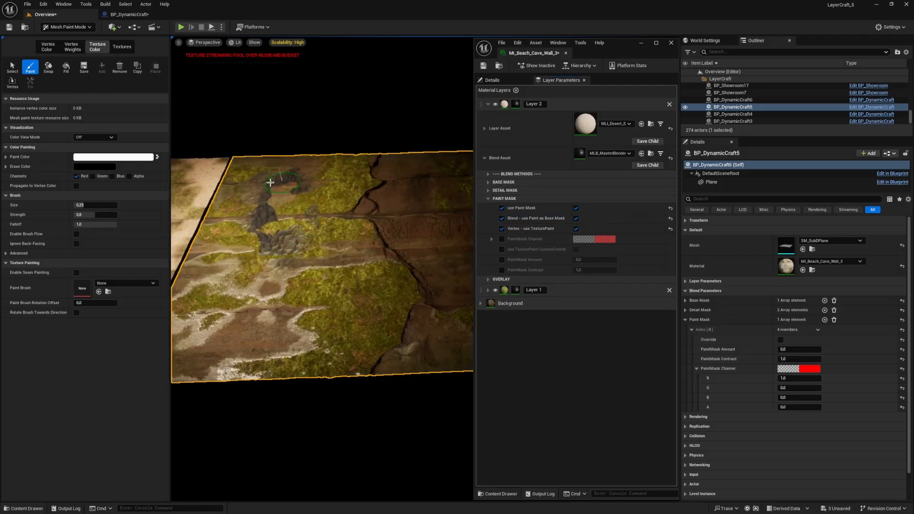
{"action": "mouse_move", "coordinate": [259, 211]}
{"action": "left_mouse_down"}
{"action": "mouse_move", "coordinate": [265, 272]}
{"action": "mouse_move", "coordinate": [284, 314]}
{"action": "mouse_move", "coordinate": [297, 317]}
{"action": "left_mouse_up"}
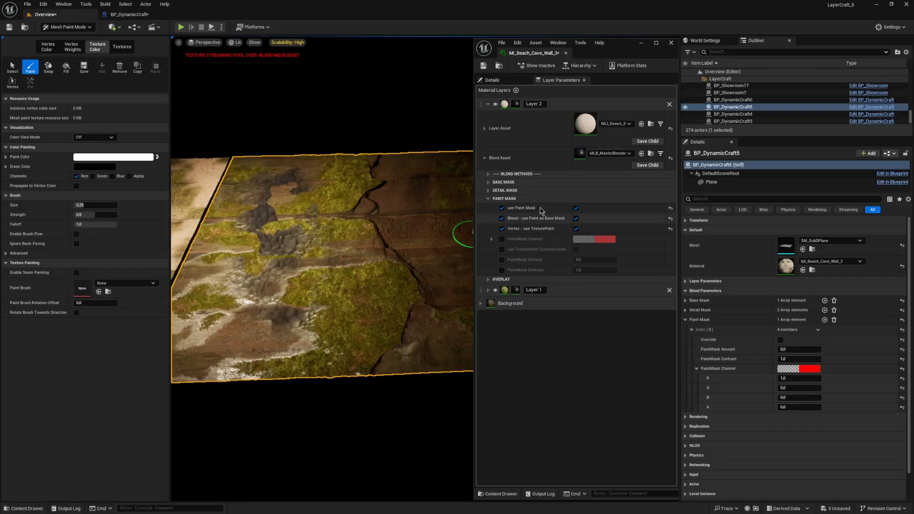
Step: Disable use Detail Mask in Layer 2's Blend Asset and paint more of the Red channel over the existing pebble strip
{"action": "left_click", "coordinate": [488, 191]}
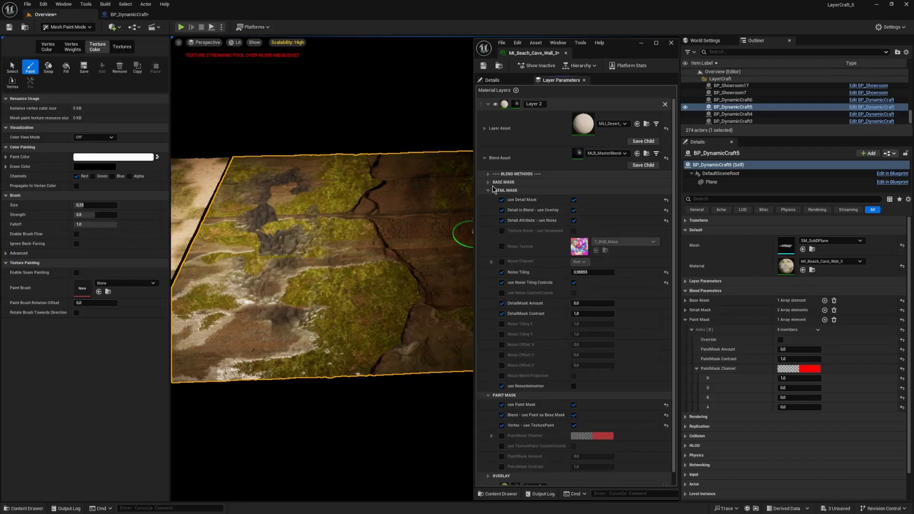
{"action": "left_click", "coordinate": [487, 190]}
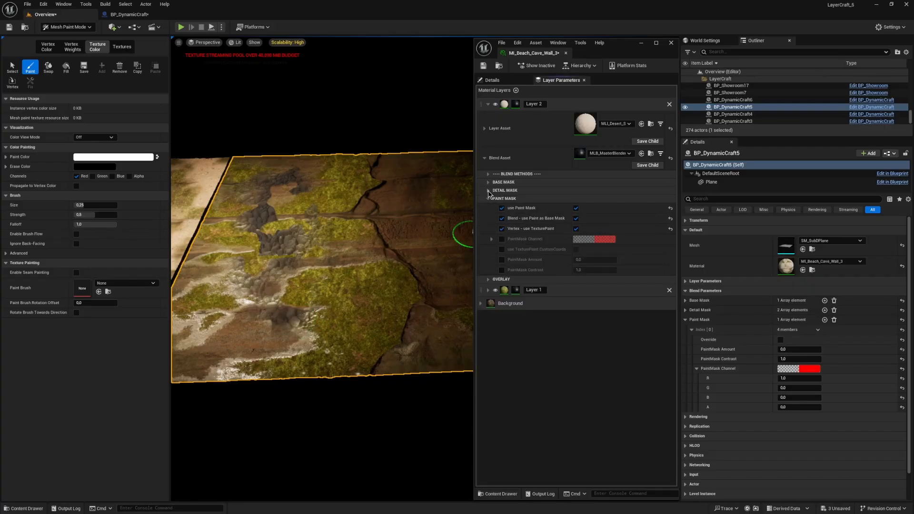
{"action": "left_click", "coordinate": [488, 191]}
{"action": "left_click", "coordinate": [574, 200]}
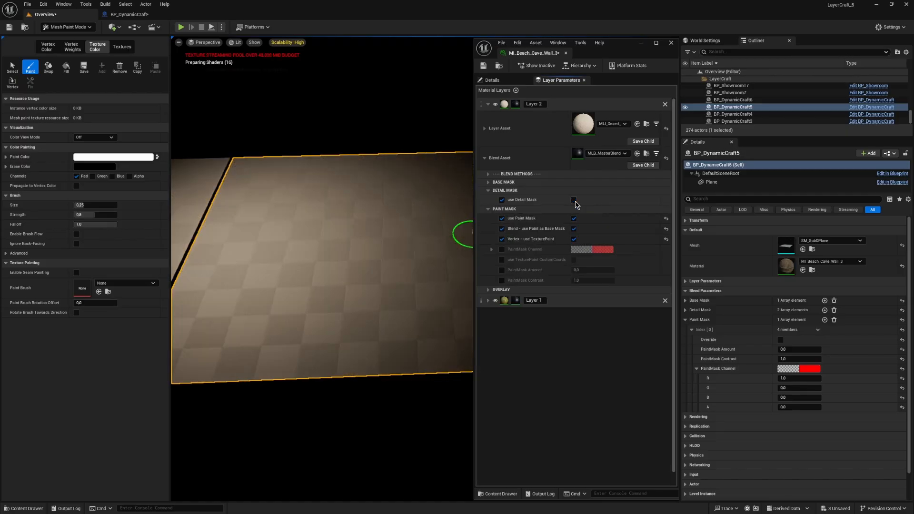
{"action": "left_click", "coordinate": [488, 190]}
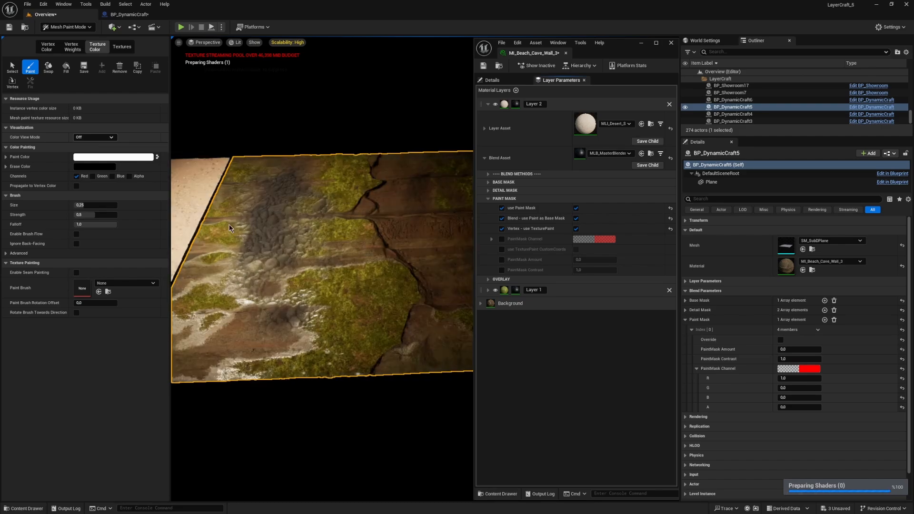
{"action": "mouse_move", "coordinate": [272, 210]}
{"action": "left_mouse_down"}
{"action": "mouse_move", "coordinate": [268, 280]}
{"action": "mouse_move", "coordinate": [290, 286]}
{"action": "mouse_move", "coordinate": [286, 215]}
{"action": "left_mouse_up"}
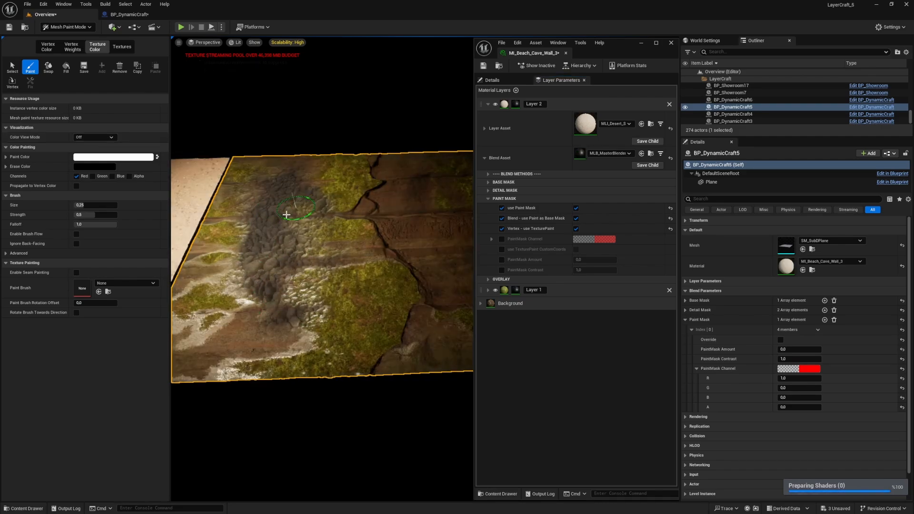
{"action": "mouse_move", "coordinate": [295, 301]}
{"action": "left_mouse_down"}
{"action": "mouse_move", "coordinate": [288, 233]}
{"action": "mouse_move", "coordinate": [281, 255]}
{"action": "left_mouse_up"}
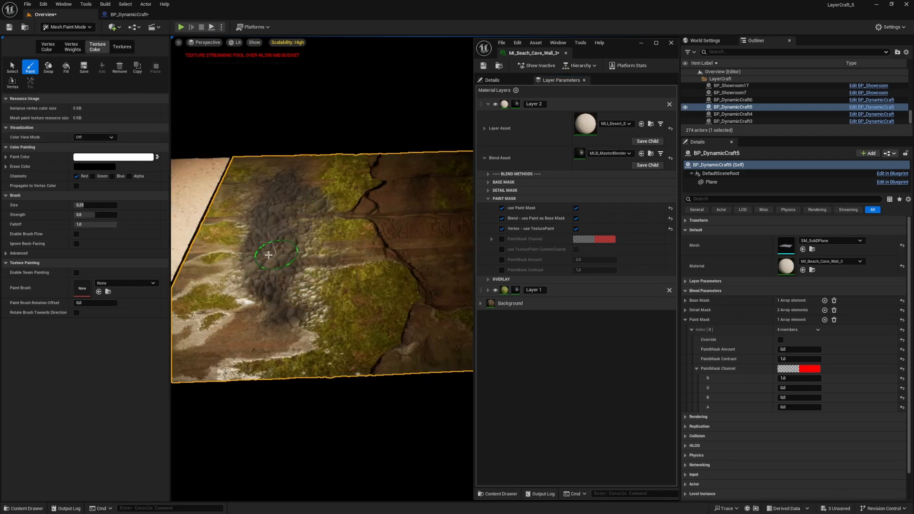
Step: Paint the plane's far edge in the Green channel and its near right area in Green and Blue, then return to Selection mode
{"action": "left_click", "coordinate": [92, 177]}
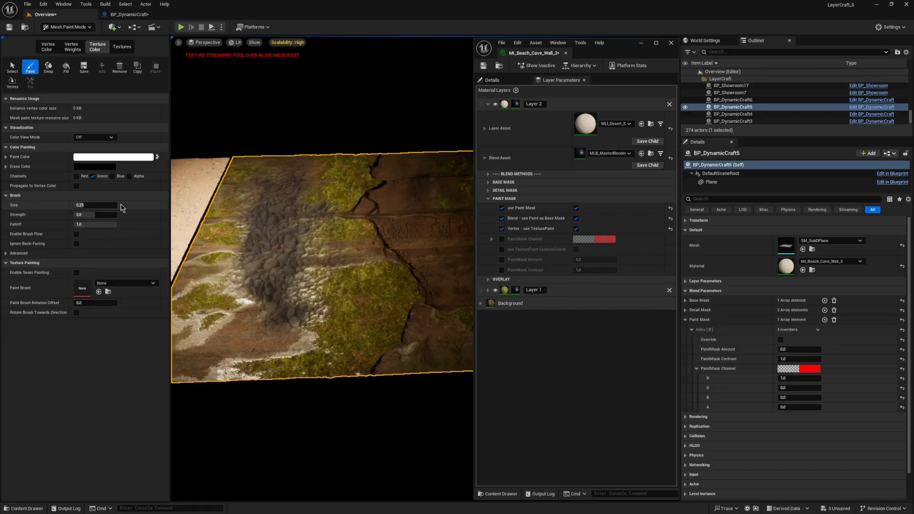
{"action": "left_click", "coordinate": [112, 176]}
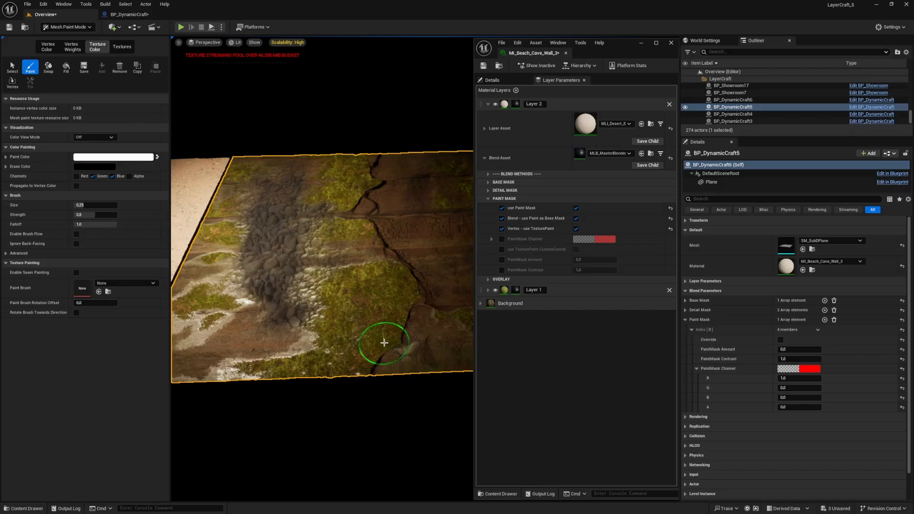
{"action": "key", "text": "shift+1"}
Step: Enable Layer 2's PaintMask Channel and set G to 1, trying B at 1 before returning it to 0
{"action": "left_click", "coordinate": [501, 239]}
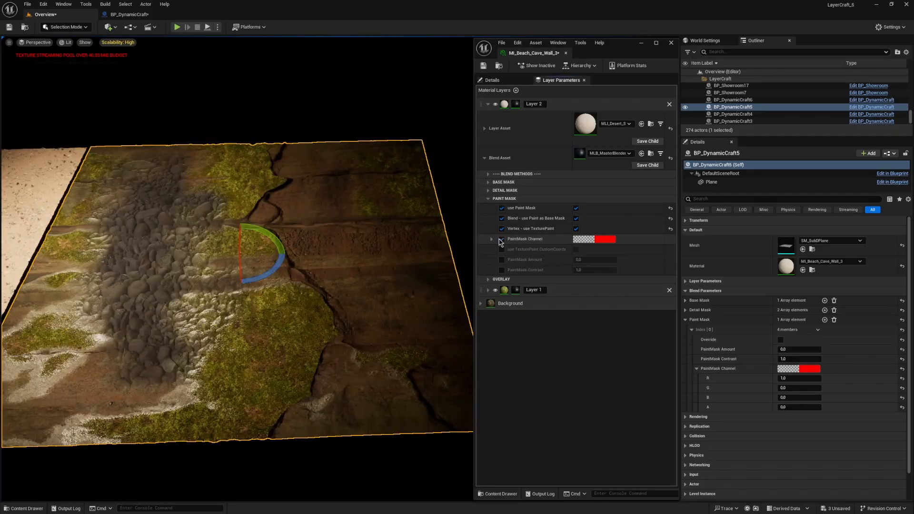
{"action": "left_click", "coordinate": [492, 239]}
{"action": "left_click_drag", "start_coordinate": [595, 258], "coordinate": [633, 259]}
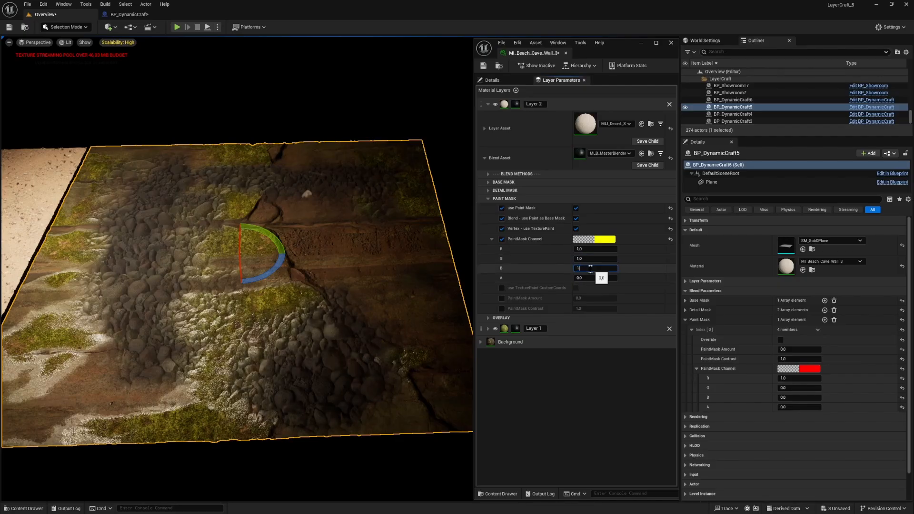
{"action": "key", "text": "Return"}
{"action": "type", "text": "0"}
{"action": "key", "text": "Return"}
Step: Return to Texture Color painting, limit the brush to the Green channel, and erase green from the near right patch of the plane
{"action": "key", "text": "shift+4"}
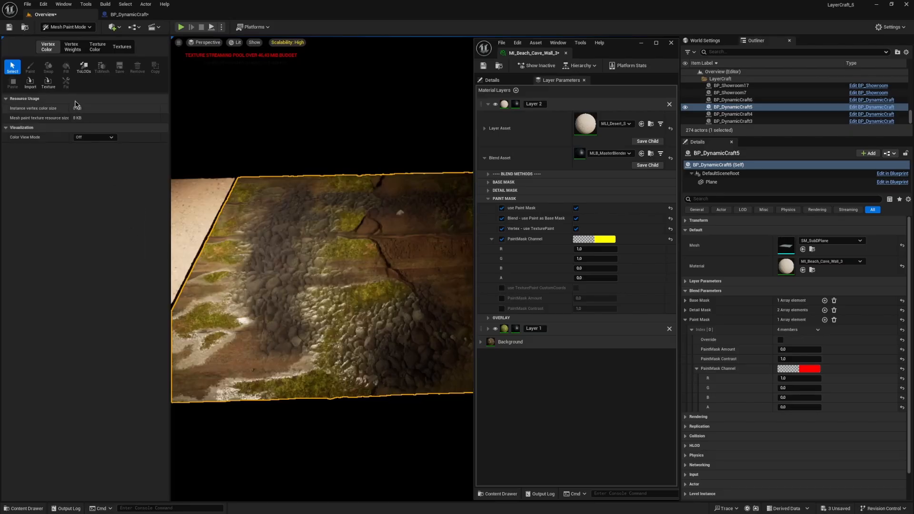
{"action": "left_click", "coordinate": [97, 47]}
{"action": "left_click", "coordinate": [30, 67]}
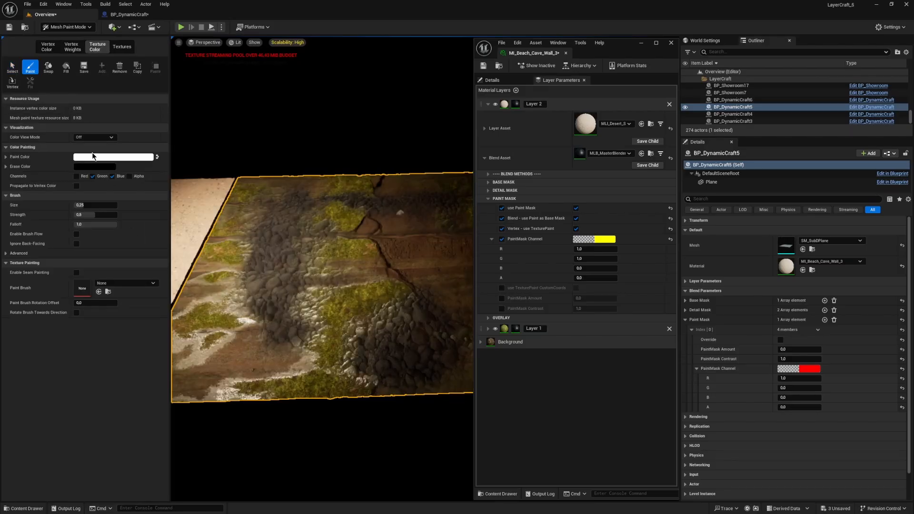
{"action": "left_click", "coordinate": [112, 177]}
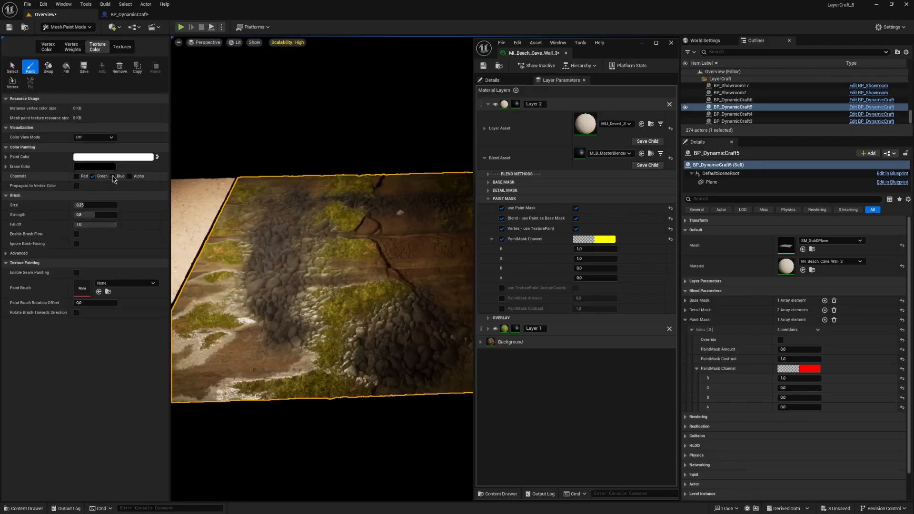
{"action": "mouse_move", "coordinate": [393, 322]}
{"action": "left_mouse_down"}
{"action": "mouse_move", "coordinate": [400, 374]}
{"action": "mouse_move", "coordinate": [451, 327]}
{"action": "left_mouse_up"}
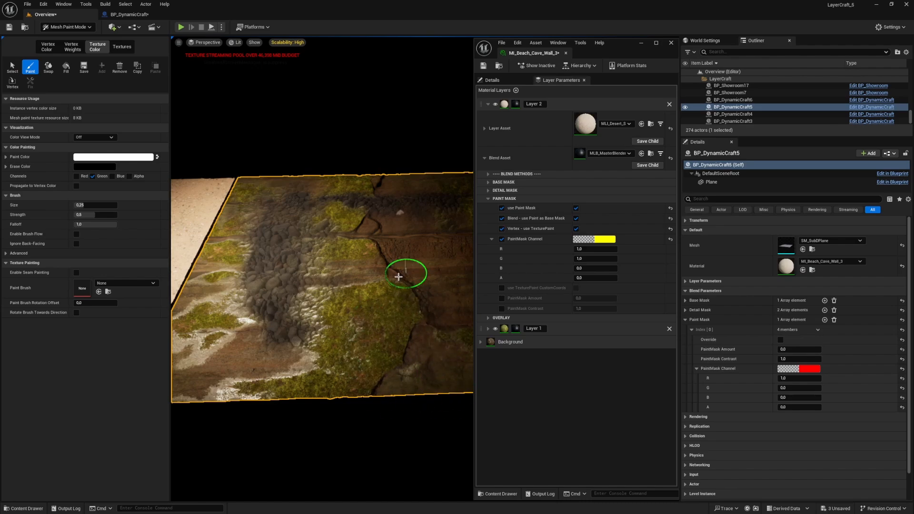
Step: Show the painted texture's RGB Channels, limit the brush to the Blue channel, and return to Selection mode
{"action": "left_click", "coordinate": [95, 137]}
{"action": "left_click", "coordinate": [90, 153]}
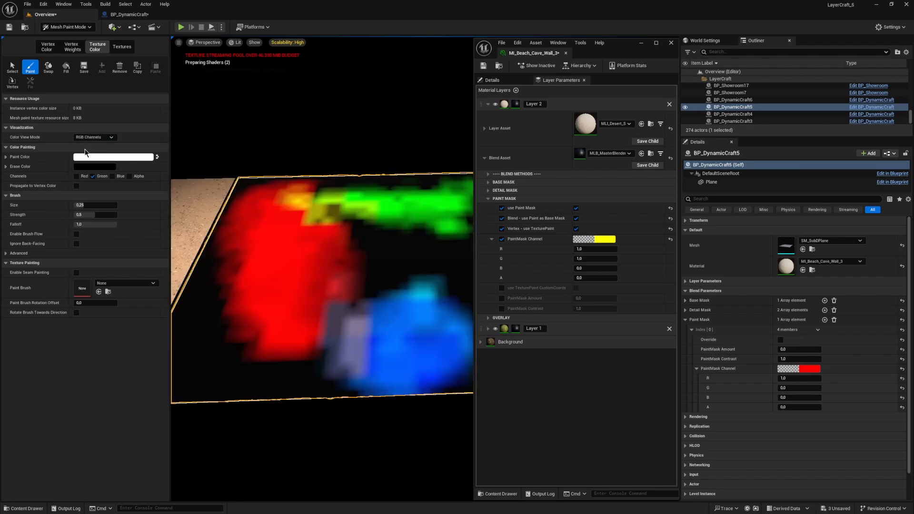
{"action": "left_click", "coordinate": [93, 176]}
{"action": "left_click", "coordinate": [113, 176]}
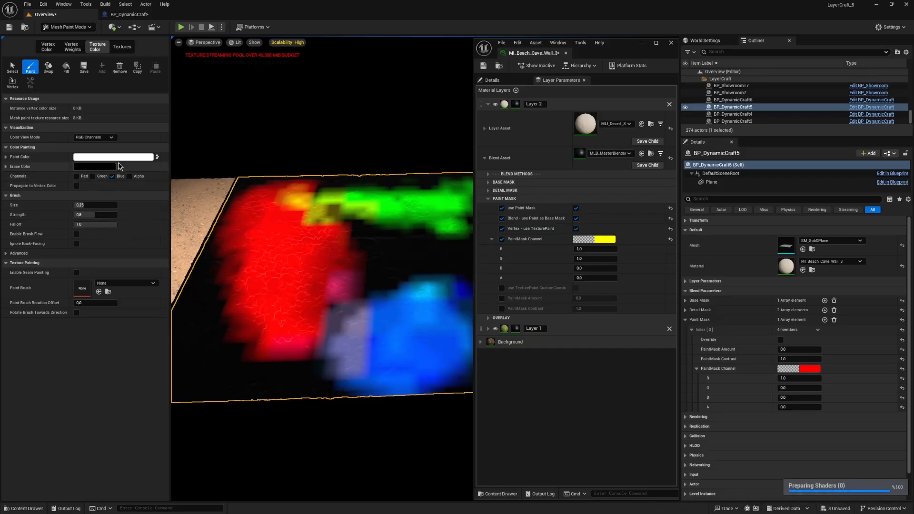
{"action": "key", "text": "shift+1"}
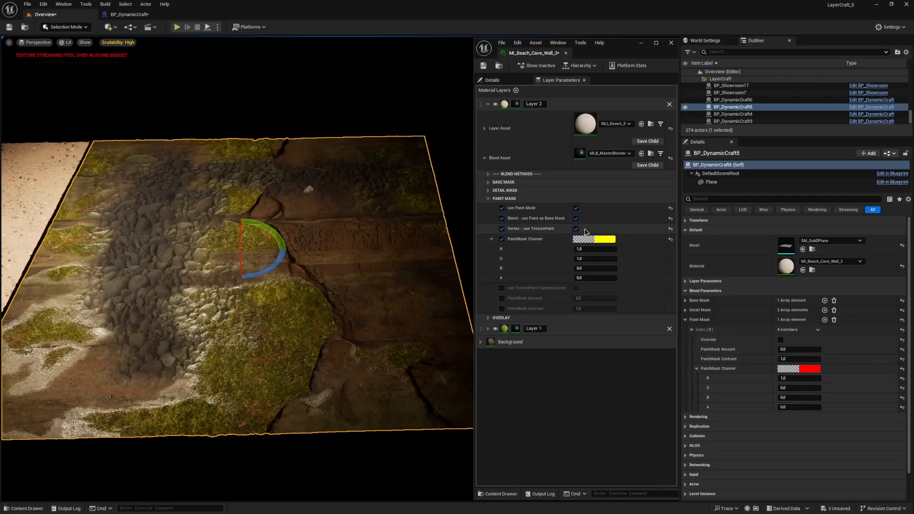
Step: Toggle Layer 2's PaintMask Channel off and on, set its G value to 0, and collapse the channel values
{"action": "left_click", "coordinate": [501, 239]}
{"action": "scroll", "coordinate": [199, 249], "scroll_direction": "up", "scroll_amount": 2}
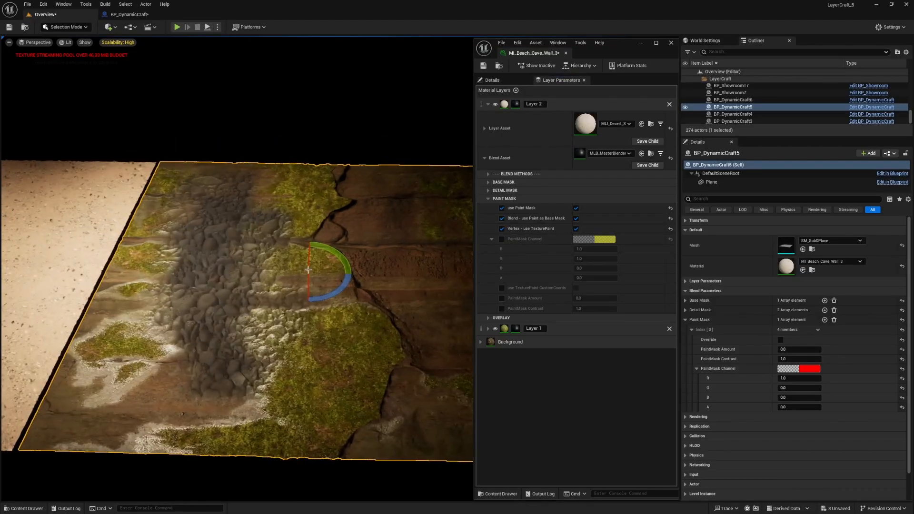
{"action": "left_click", "coordinate": [502, 239]}
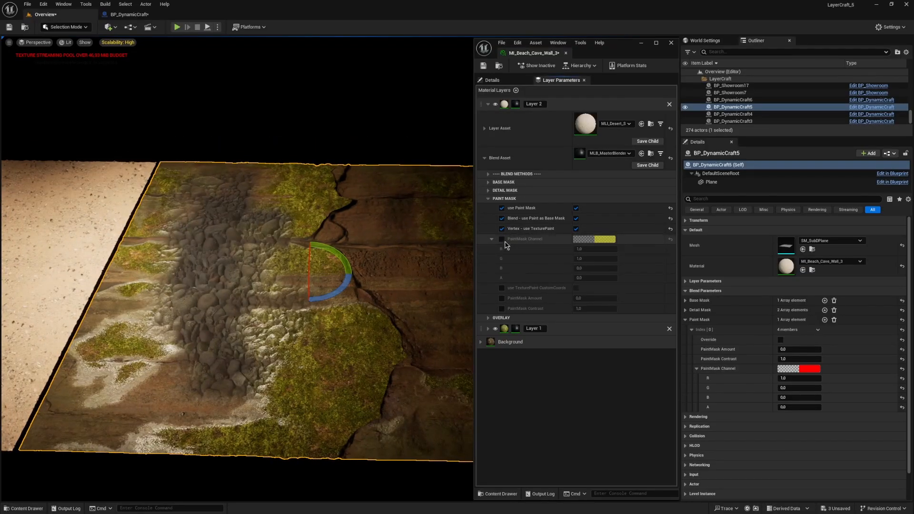
{"action": "type", "text": "0"}
{"action": "key", "text": "Return"}
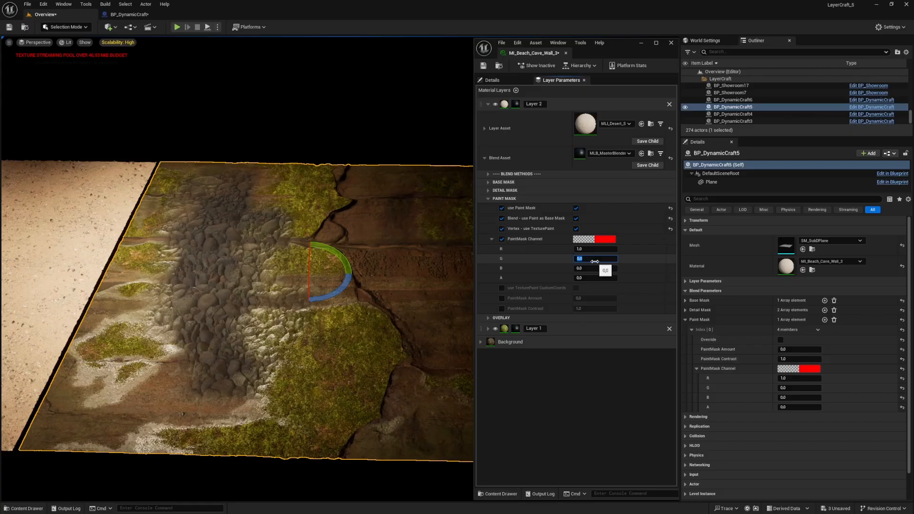
{"action": "left_click", "coordinate": [492, 239]}
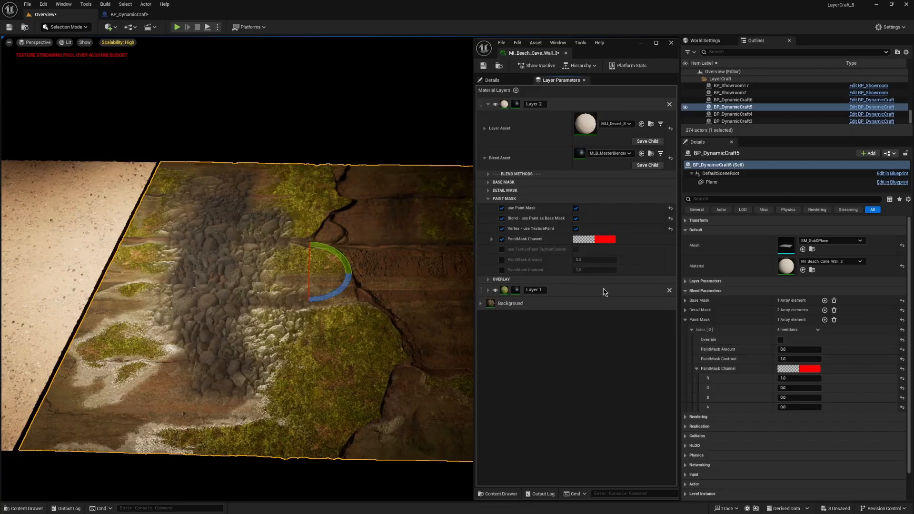
Step: Collapse Layer 2's Blend Asset, expand Layer 1, and add a second Paint Mask element to BP_DynamicCraft5 with Override enabled on Index [1]
{"action": "left_click", "coordinate": [485, 158]}
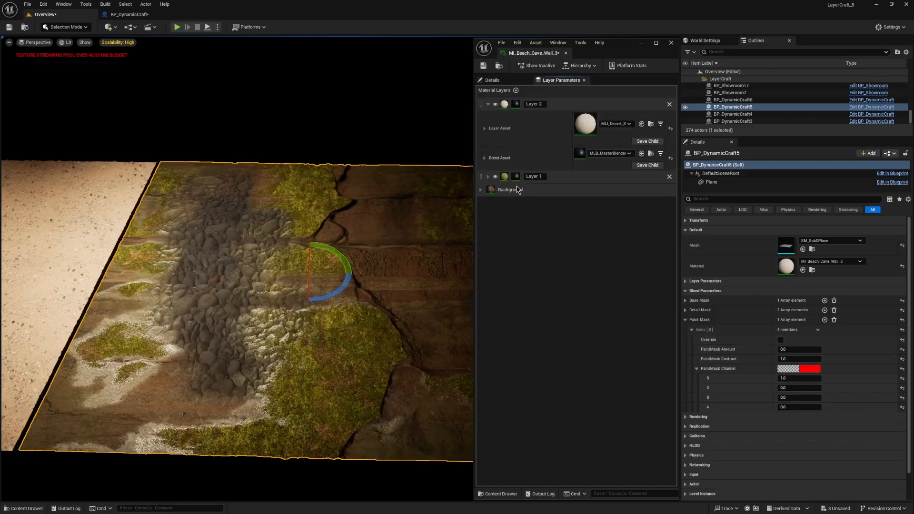
{"action": "left_click", "coordinate": [488, 176]}
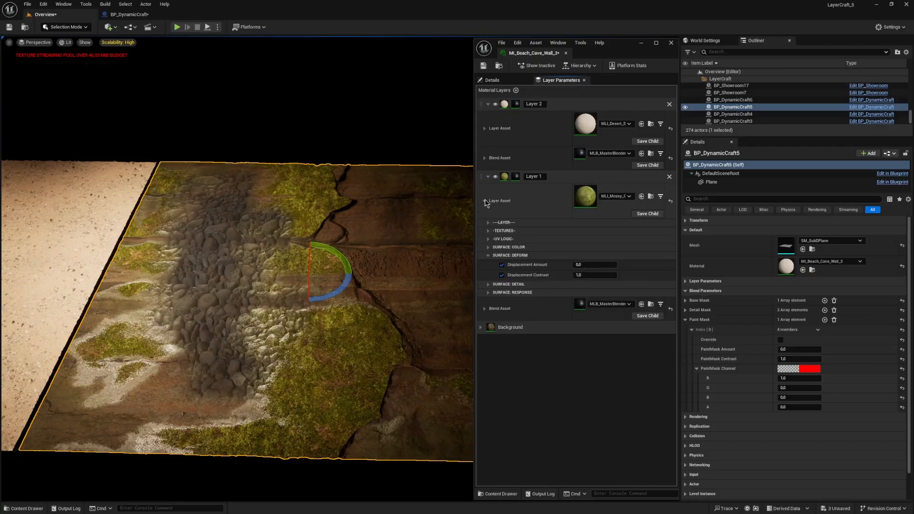
{"action": "left_click", "coordinate": [692, 330]}
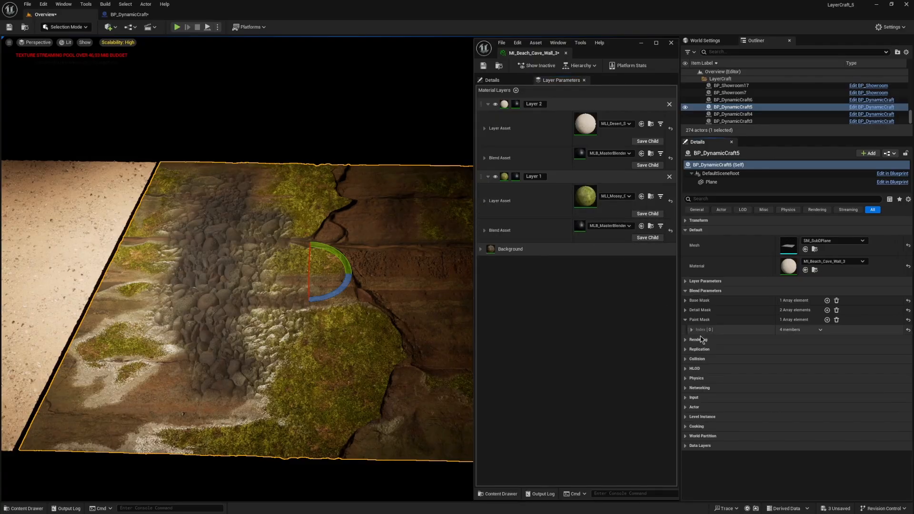
{"action": "left_click", "coordinate": [827, 320]}
{"action": "left_click", "coordinate": [692, 340]}
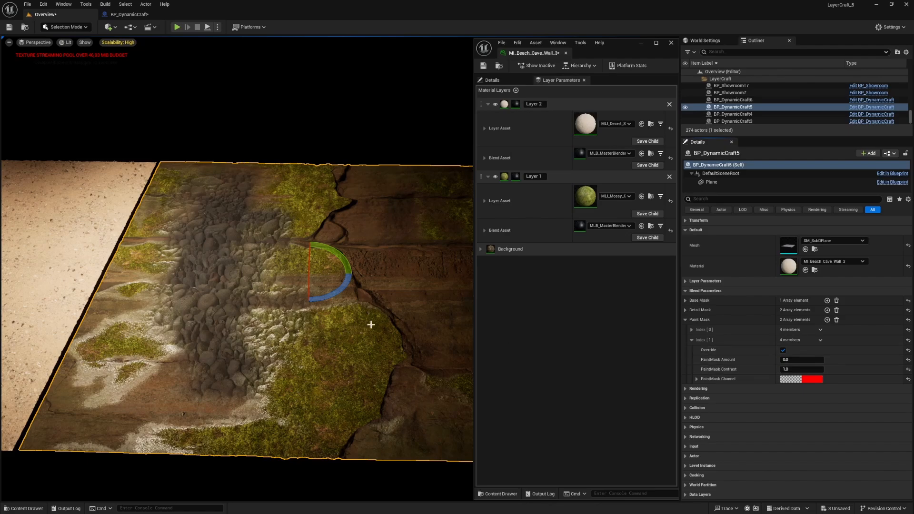
Step: Set Paint Mask Index [1]'s PaintMask Amount to -0.2, raise its PaintMask Contrast, and expand the PaintMask Channel values
{"action": "mouse_move", "coordinate": [791, 359]}
{"action": "left_mouse_down"}
{"action": "mouse_move", "coordinate": [753, 360]}
{"action": "mouse_move", "coordinate": [816, 370]}
{"action": "mouse_move", "coordinate": [787, 360]}
{"action": "left_mouse_up"}
{"action": "left_click", "coordinate": [697, 379]}
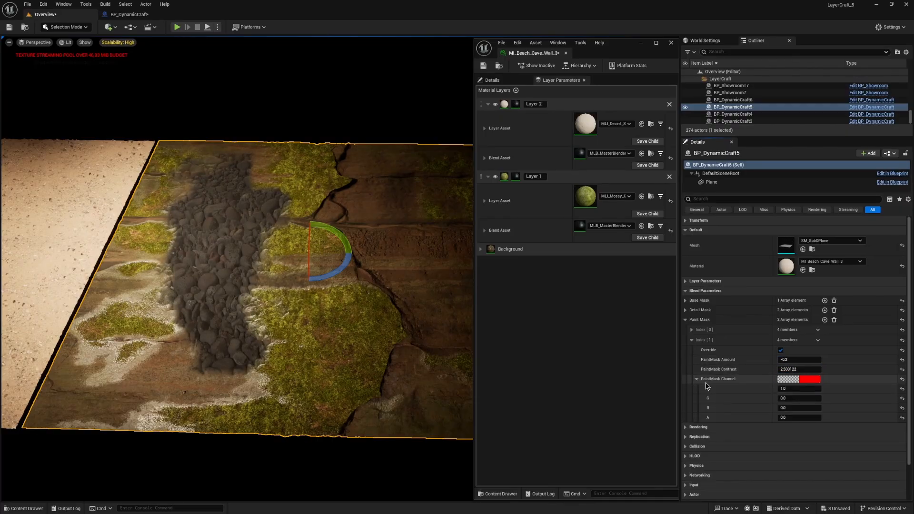
{"action": "right_click_drag", "start_coordinate": [336, 225], "coordinate": [343, 225]}
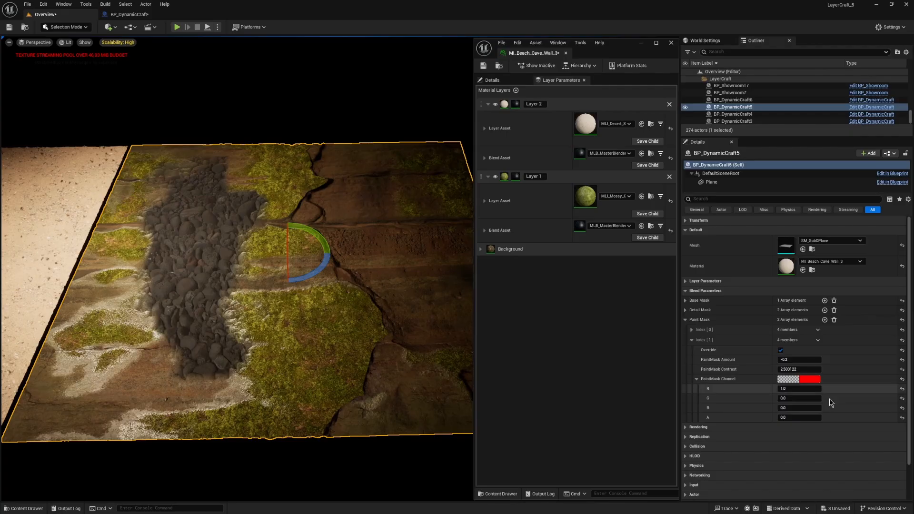
Step: Set the B and G values of Index [1]'s PaintMask Channel to 1 and collapse the channel values
{"action": "left_click_drag", "start_coordinate": [816, 408], "coordinate": [857, 408]}
{"action": "left_click", "coordinate": [790, 408]}
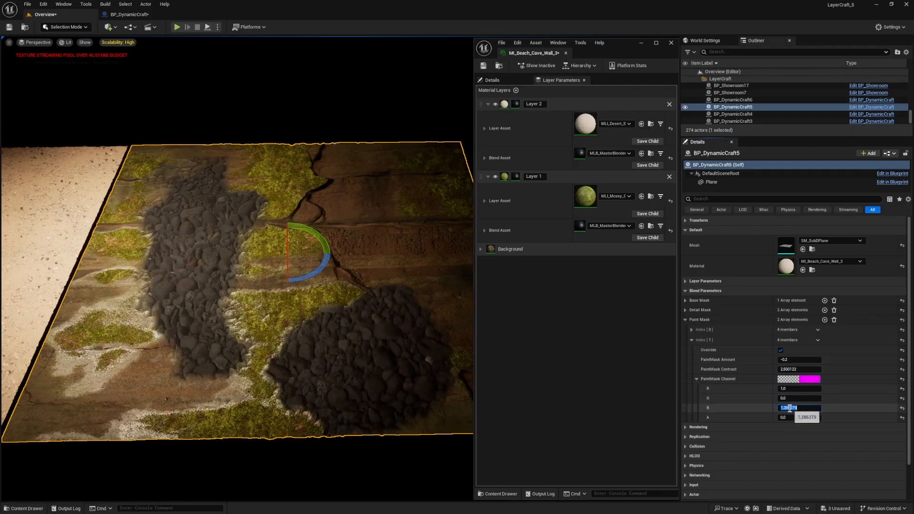
{"action": "type", "text": "1"}
{"action": "key", "text": "Return"}
{"action": "mouse_move", "coordinate": [796, 388]}
{"action": "left_mouse_down"}
{"action": "mouse_move", "coordinate": [781, 389]}
{"action": "mouse_move", "coordinate": [827, 398]}
{"action": "left_mouse_up"}
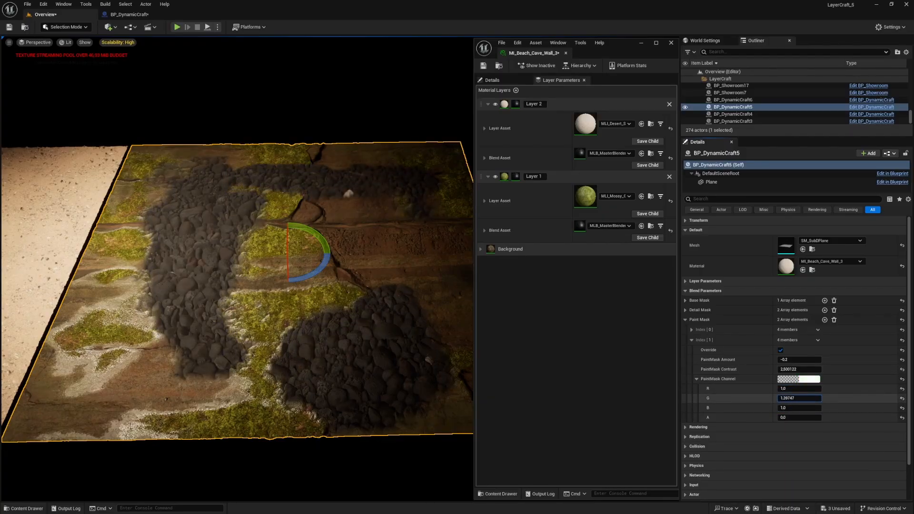
{"action": "type", "text": "1"}
{"action": "key", "text": "Return"}
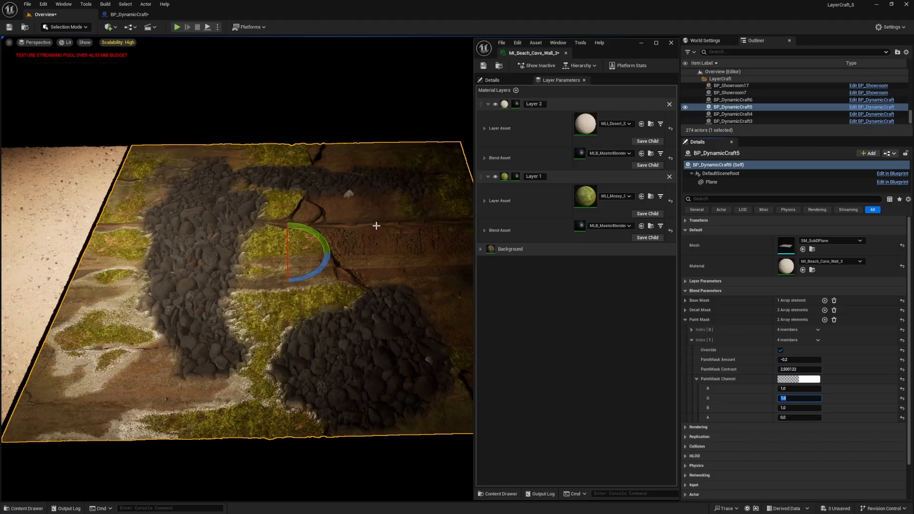
{"action": "left_click", "coordinate": [790, 418]}
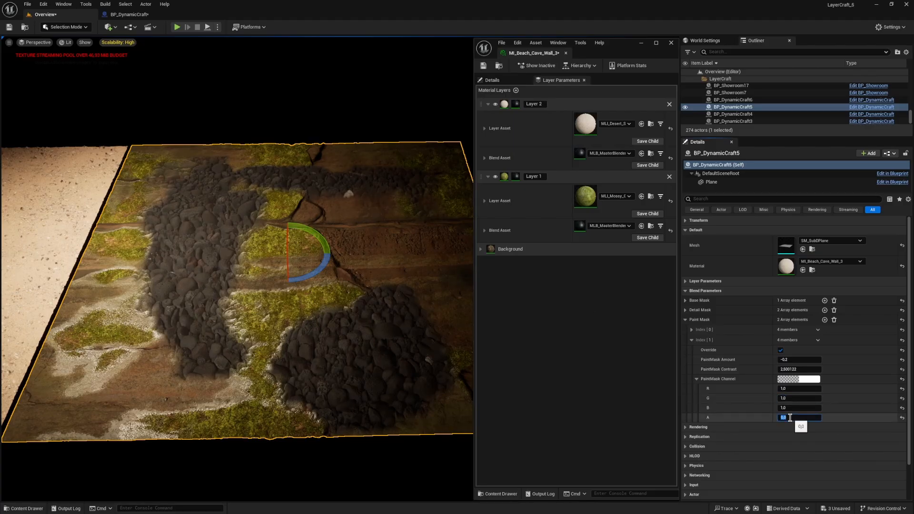
{"action": "left_click", "coordinate": [697, 379]}
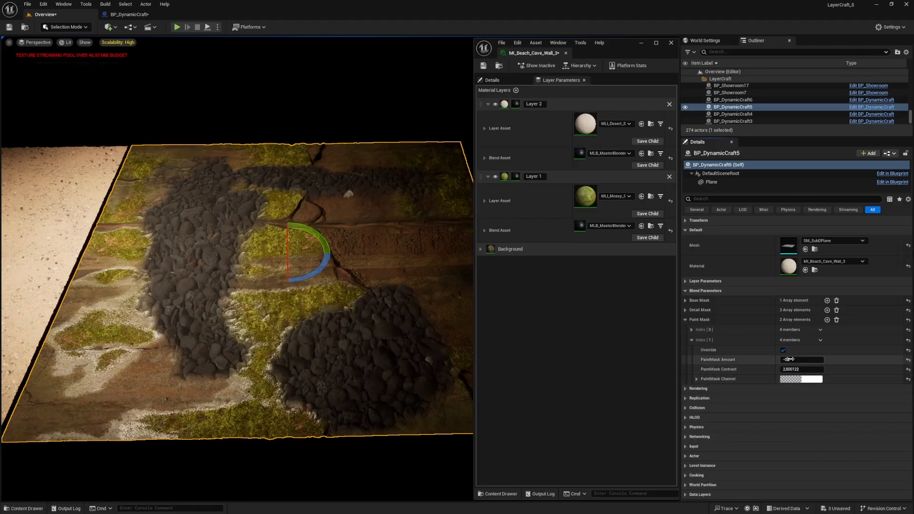
Step: Set Index [1]'s PaintMask Amount to -0.096, then collapse Index [1], Paint Mask and Blend Parameters
{"action": "mouse_move", "coordinate": [789, 360]}
{"action": "left_mouse_down"}
{"action": "mouse_move", "coordinate": [776, 359]}
{"action": "mouse_move", "coordinate": [798, 359]}
{"action": "mouse_move", "coordinate": [785, 359]}
{"action": "left_mouse_up"}
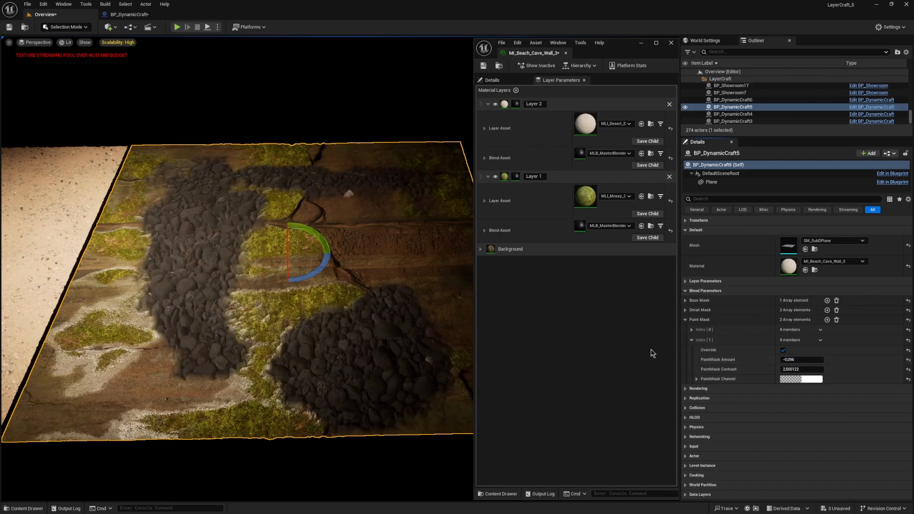
{"action": "left_click", "coordinate": [692, 340]}
{"action": "left_click", "coordinate": [687, 320]}
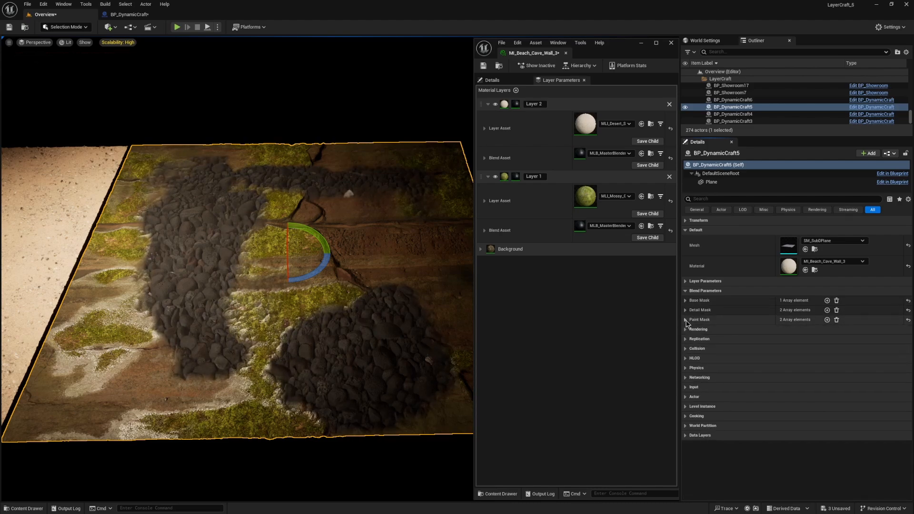
{"action": "left_click", "coordinate": [687, 291]}
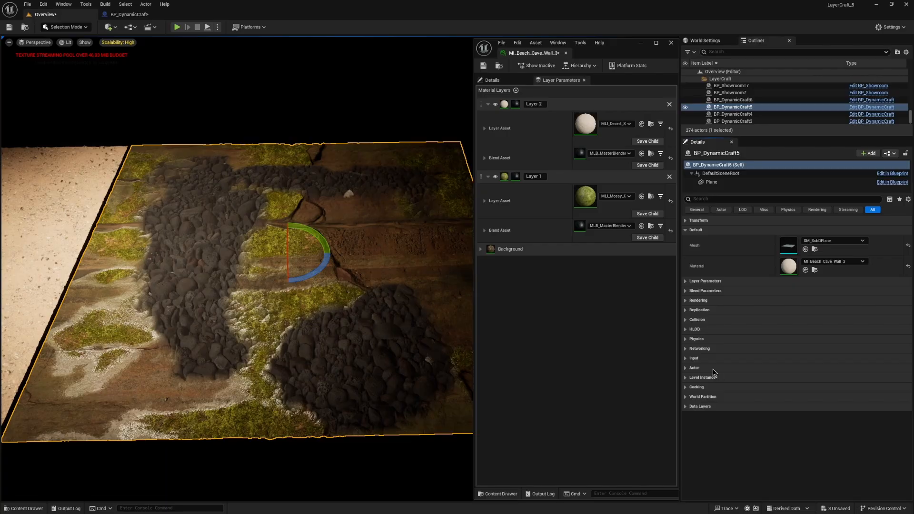
Step: Expand the actor's Layer Parameters and Blend Parameters, and collapse Layer 1 and Layer 2 in the material instance
{"action": "left_click", "coordinate": [686, 282]}
{"action": "left_click", "coordinate": [687, 349]}
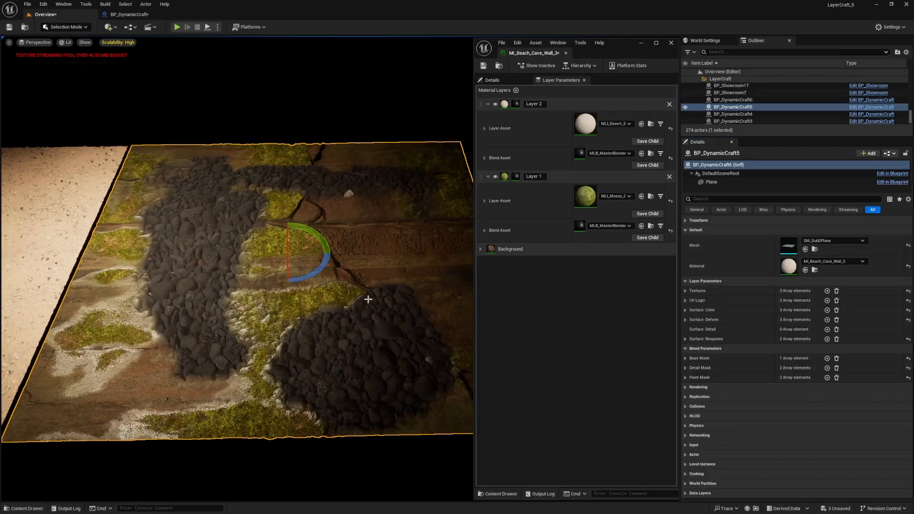
{"action": "left_click", "coordinate": [489, 177]}
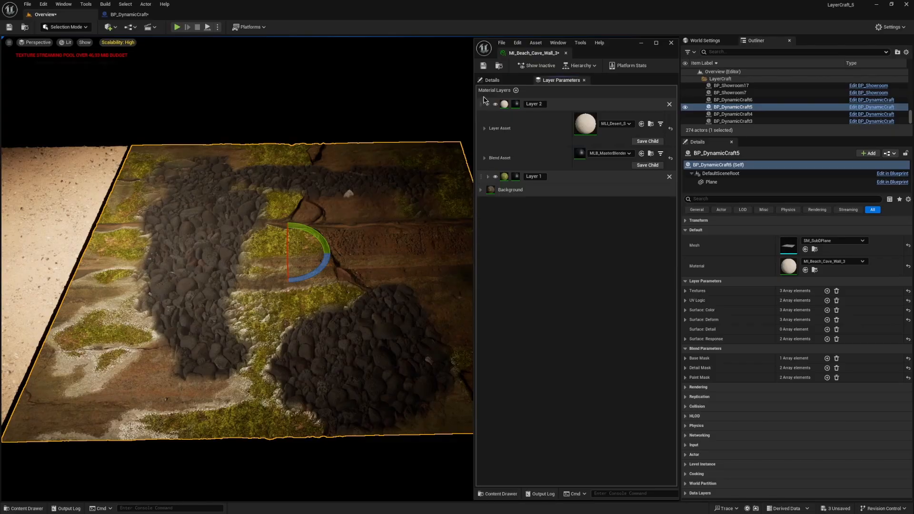
{"action": "left_click", "coordinate": [488, 105]}
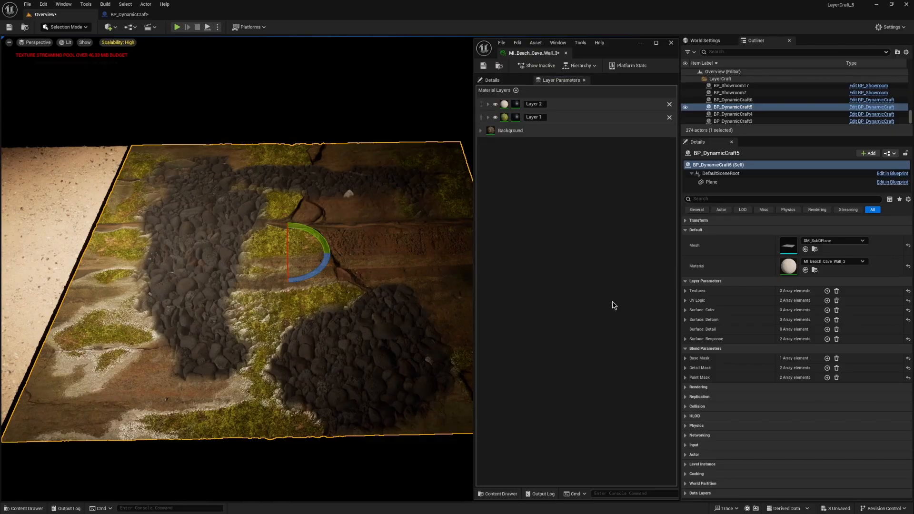
Step: Expand the Textures array, toggle Index [2]'s Override and leave it disabled, and collapse Index [2]
{"action": "left_click", "coordinate": [687, 290]}
{"action": "left_click", "coordinate": [692, 321]}
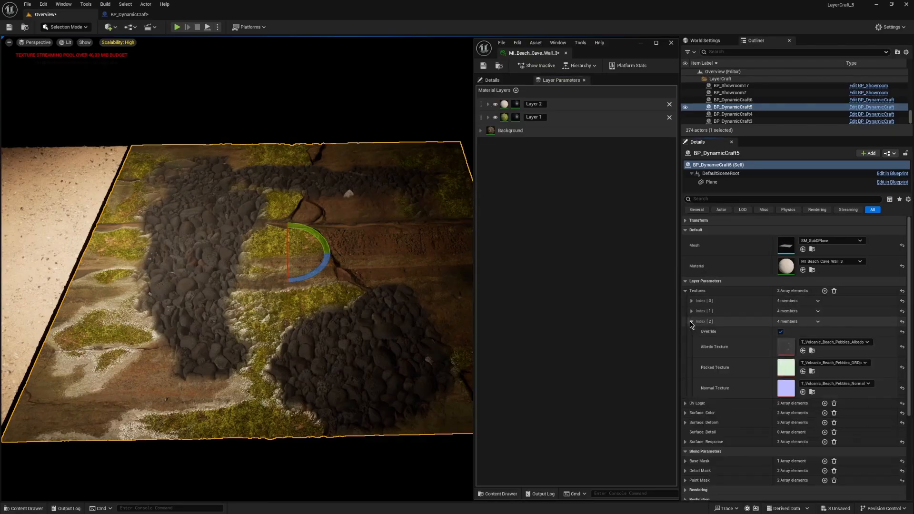
{"action": "left_click", "coordinate": [781, 332]}
{"action": "right_click_drag", "start_coordinate": [270, 315], "coordinate": [262, 311]}
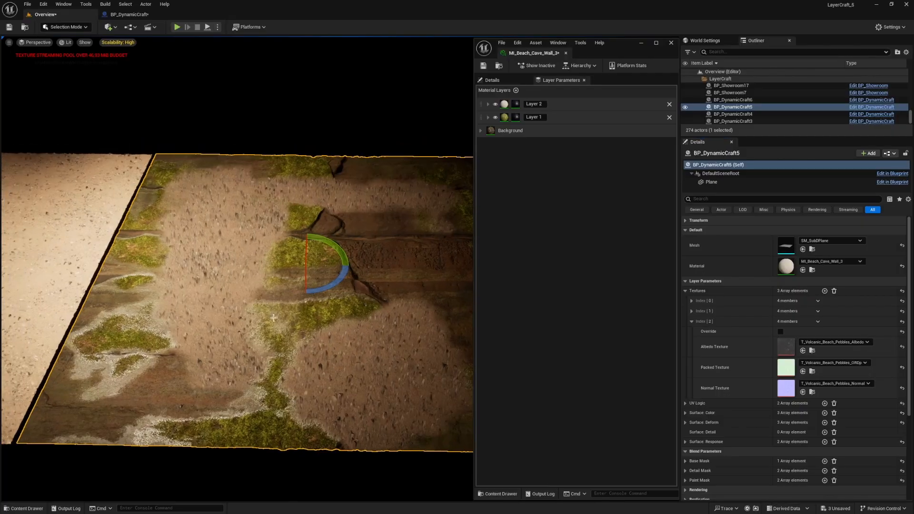
{"action": "left_click", "coordinate": [781, 332]}
{"action": "left_click", "coordinate": [783, 331]}
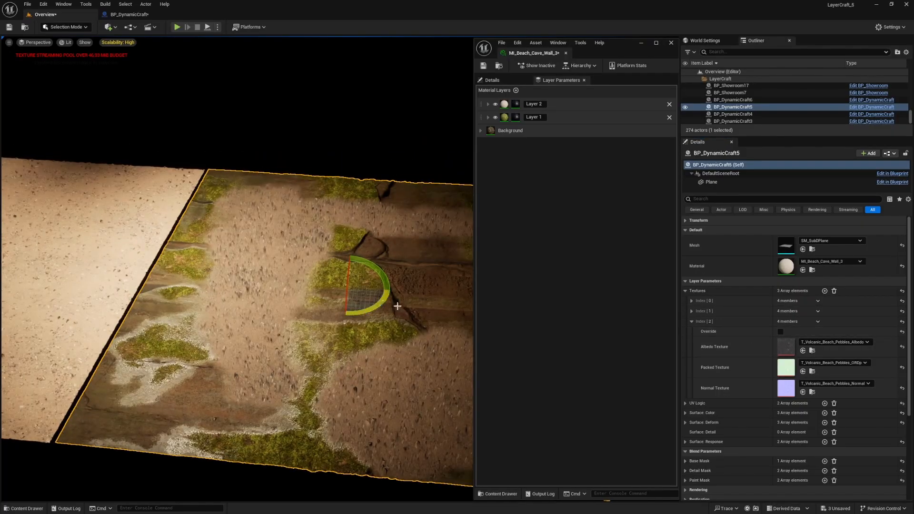
{"action": "left_click", "coordinate": [692, 321]}
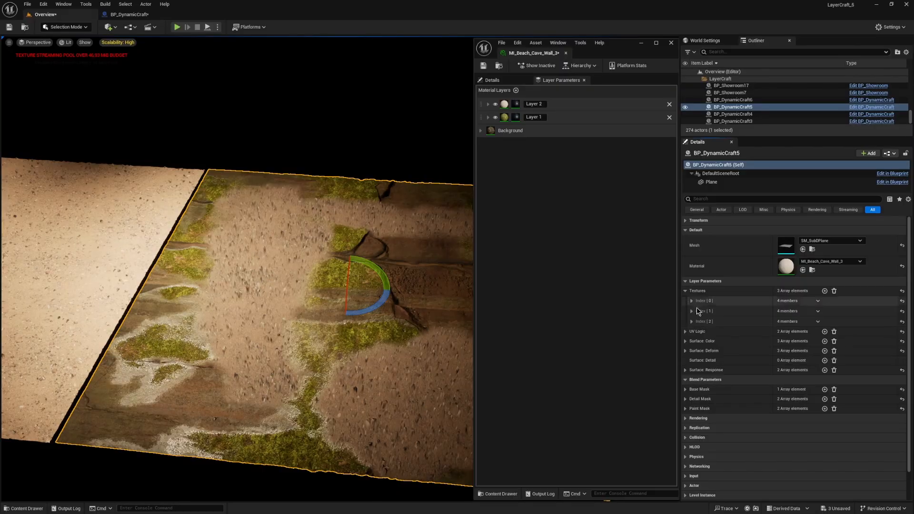
Step: Set Index [2]'s Displacement Contrast to about 2.46 under Surface: Deform and its Brightness to 0.272 under Surface: Color
{"action": "left_click", "coordinate": [685, 351]}
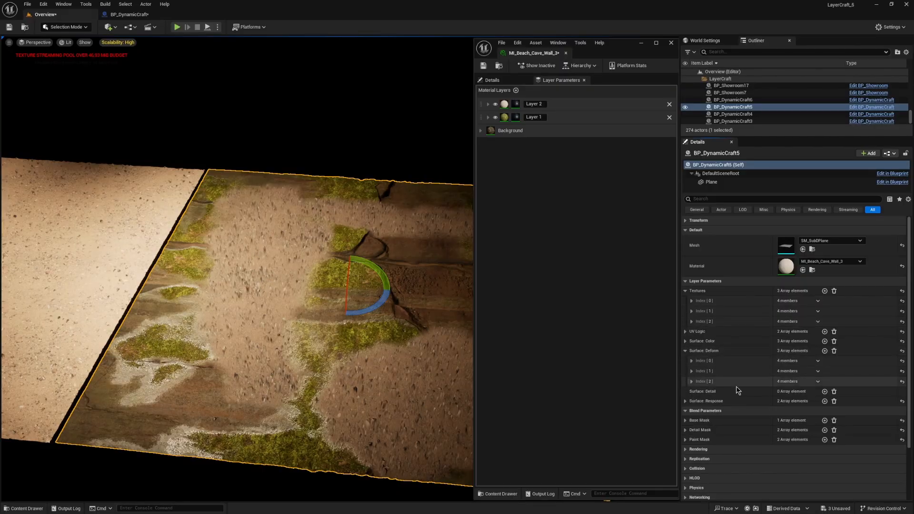
{"action": "left_click", "coordinate": [692, 382]}
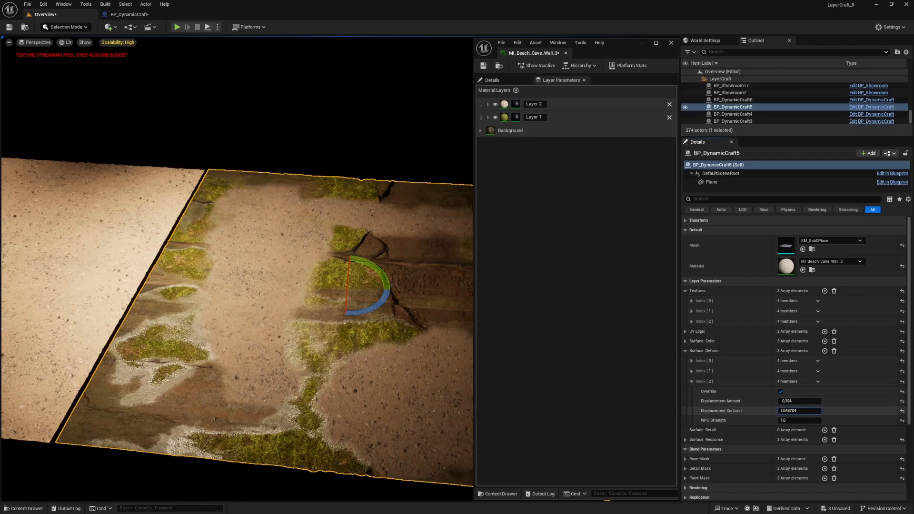
{"action": "left_click", "coordinate": [685, 341]}
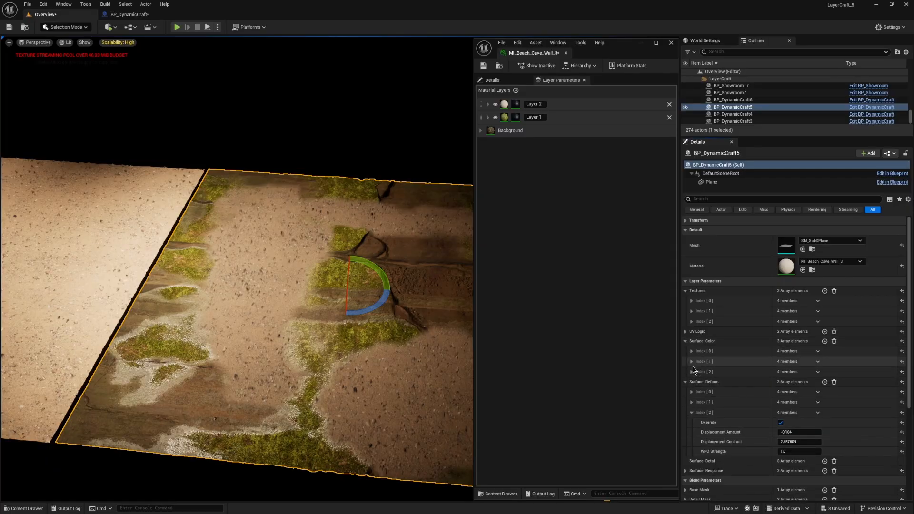
{"action": "left_click", "coordinate": [692, 372]}
{"action": "mouse_move", "coordinate": [799, 392]}
{"action": "left_mouse_down"}
{"action": "mouse_move", "coordinate": [781, 392]}
{"action": "mouse_move", "coordinate": [792, 392]}
{"action": "left_mouse_up"}
{"action": "right_click_drag", "start_coordinate": [340, 343], "coordinate": [354, 336]}
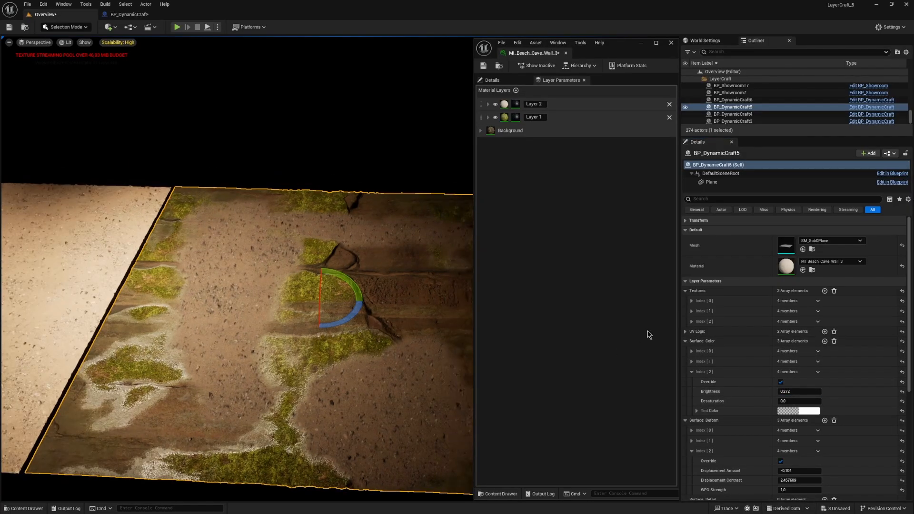
Step: Set Detail Mask Index [0]'s DetailMask Amount to -0.564, lower its DetailMask Contrast to about 4.5, and collapse Detail Mask
{"action": "left_click", "coordinate": [691, 281]}
{"action": "left_click", "coordinate": [693, 290]}
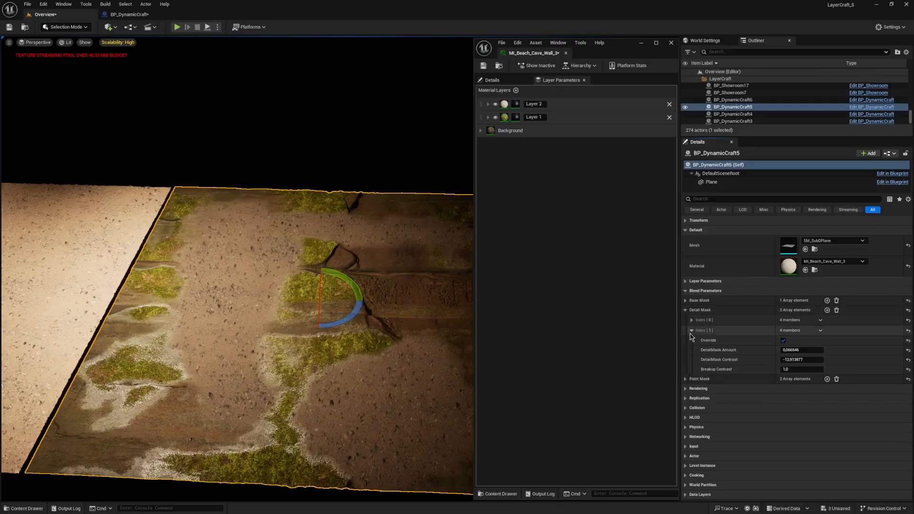
{"action": "left_click", "coordinate": [692, 331]}
{"action": "left_click", "coordinate": [692, 320]}
{"action": "left_click", "coordinate": [801, 339]}
{"action": "type", "text": "-0.46"}
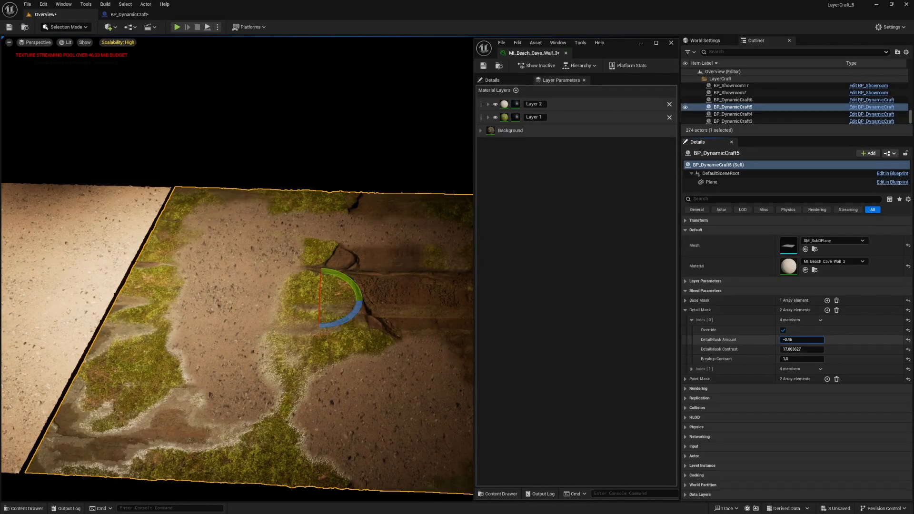
{"action": "left_click_drag", "start_coordinate": [802, 339], "coordinate": [779, 339]}
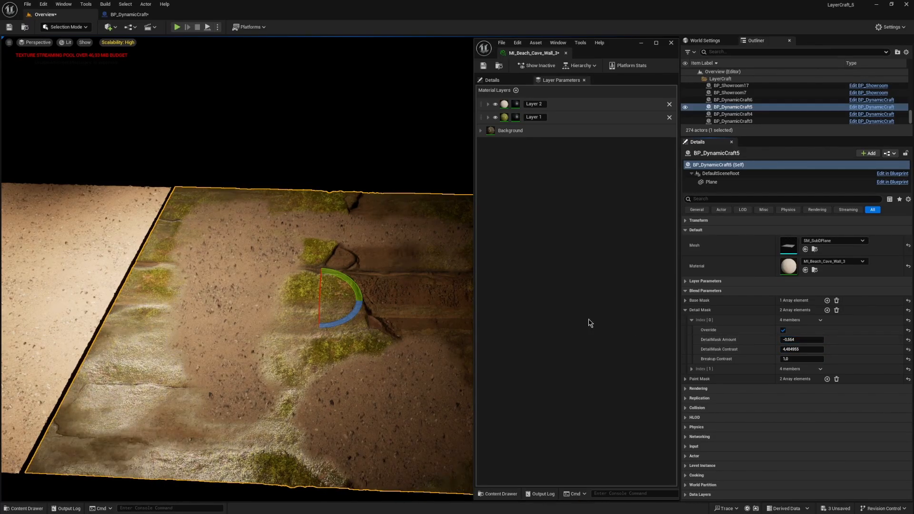
{"action": "left_click", "coordinate": [685, 310]}
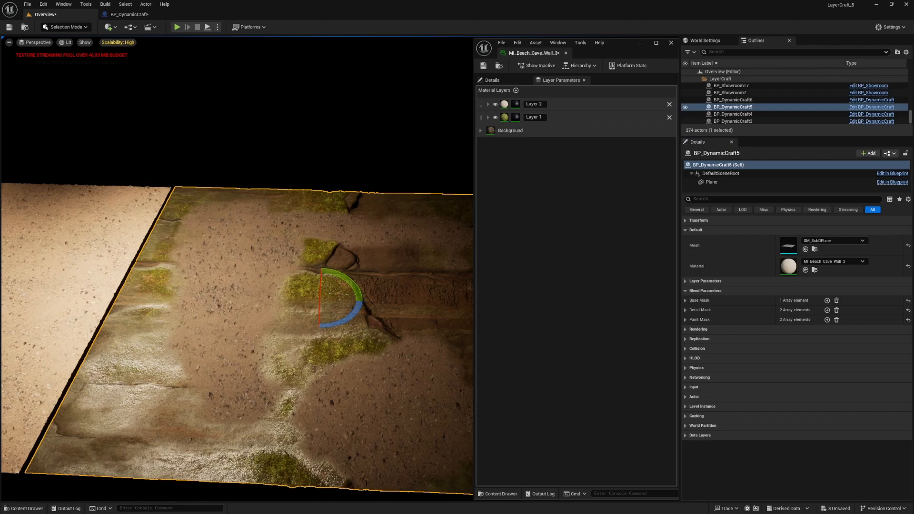
{"action": "right_click_drag", "start_coordinate": [406, 383], "coordinate": [406, 383]}
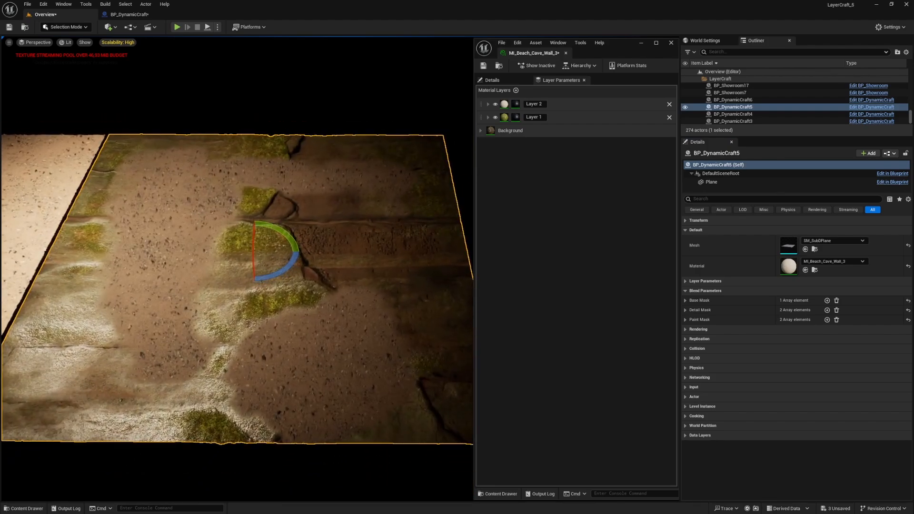